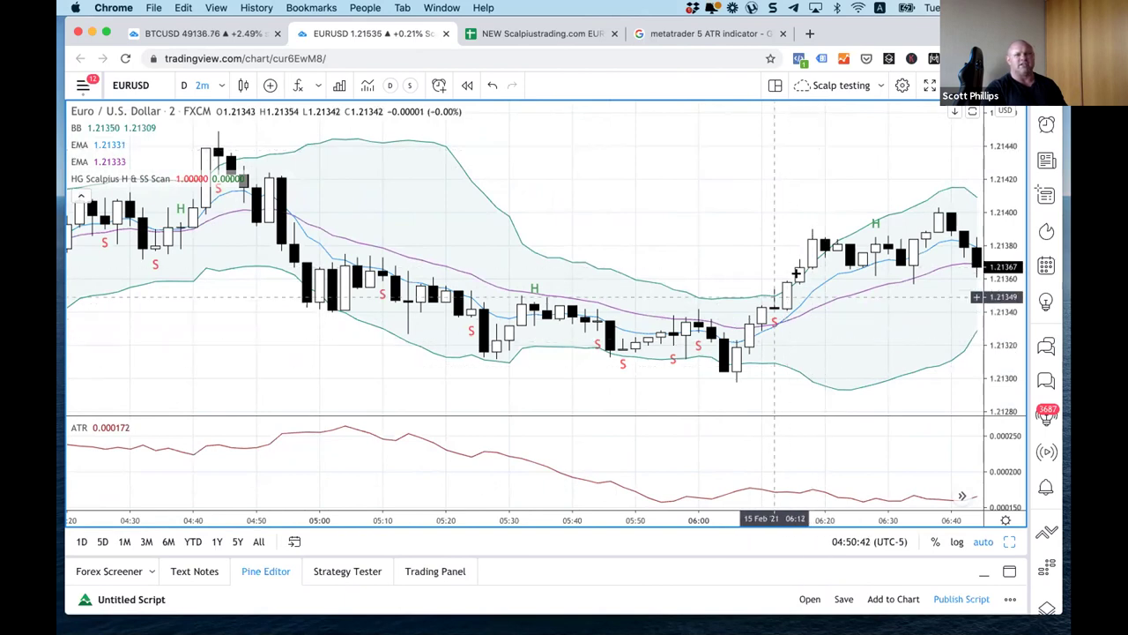
# Step: Pan the EURUSD chart forward through the later 15 Feb trade bars
pyautogui.moveTo(603, 171); pyautogui.dragTo(488, 149)
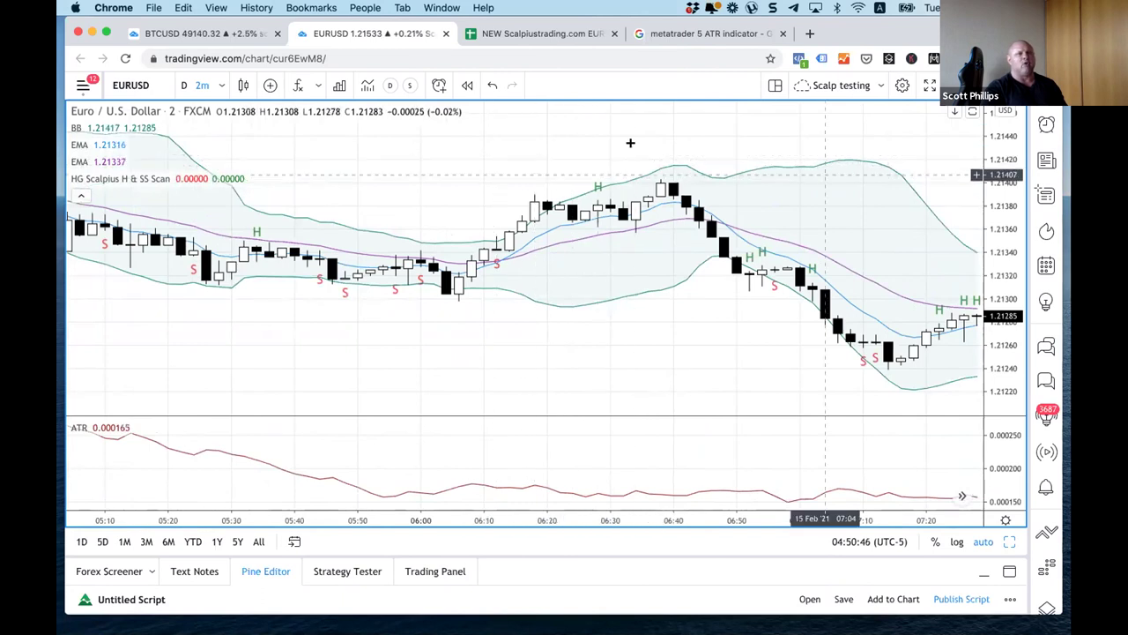
pyautogui.scroll(-3, 557, 220)
pyautogui.hscroll(10, 776, 370)
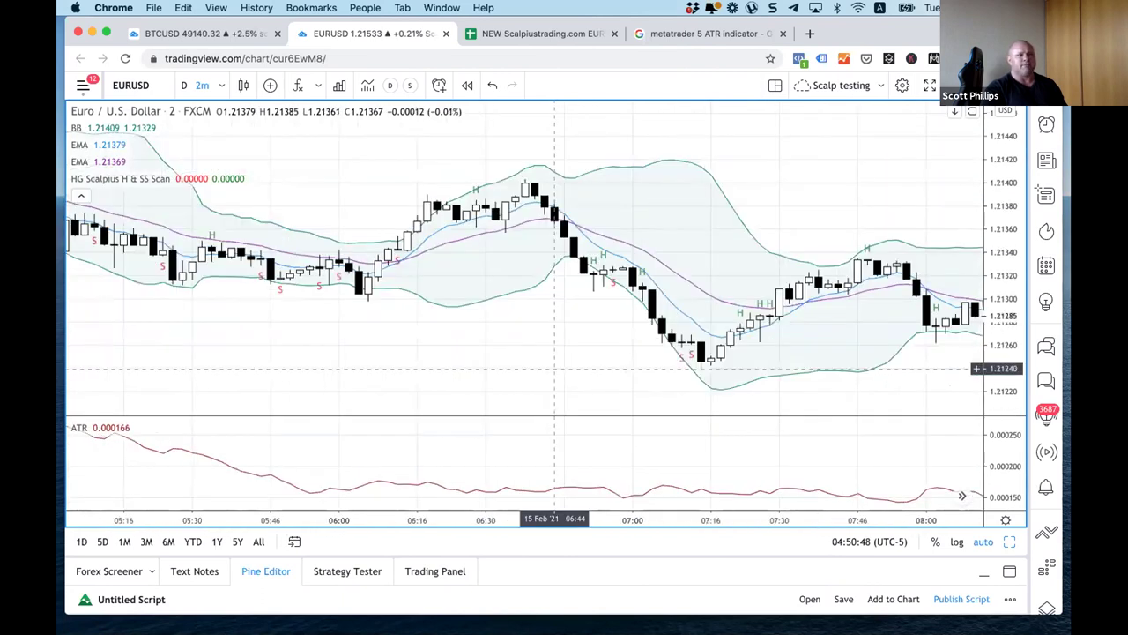
pyautogui.moveTo(903, 291); pyautogui.dragTo(96, 266)
pyautogui.hscroll(5, 551, 224)
# Step: Reset the chart to return to the most recent 16 Feb bars
pyautogui.rightClick(551, 221)
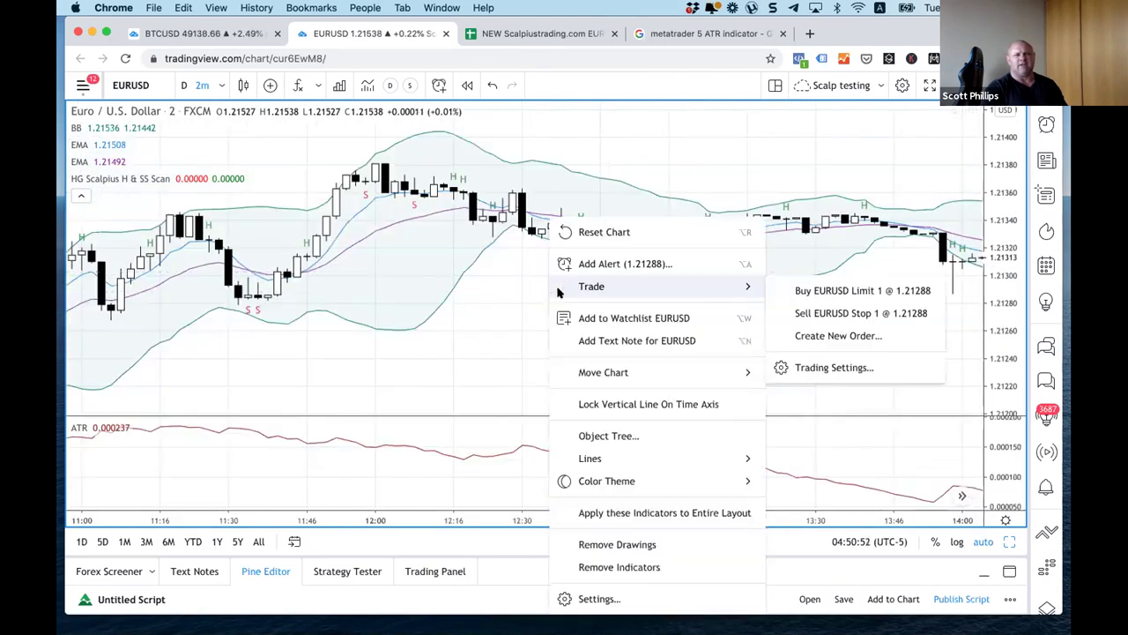
pyautogui.click(607, 233)
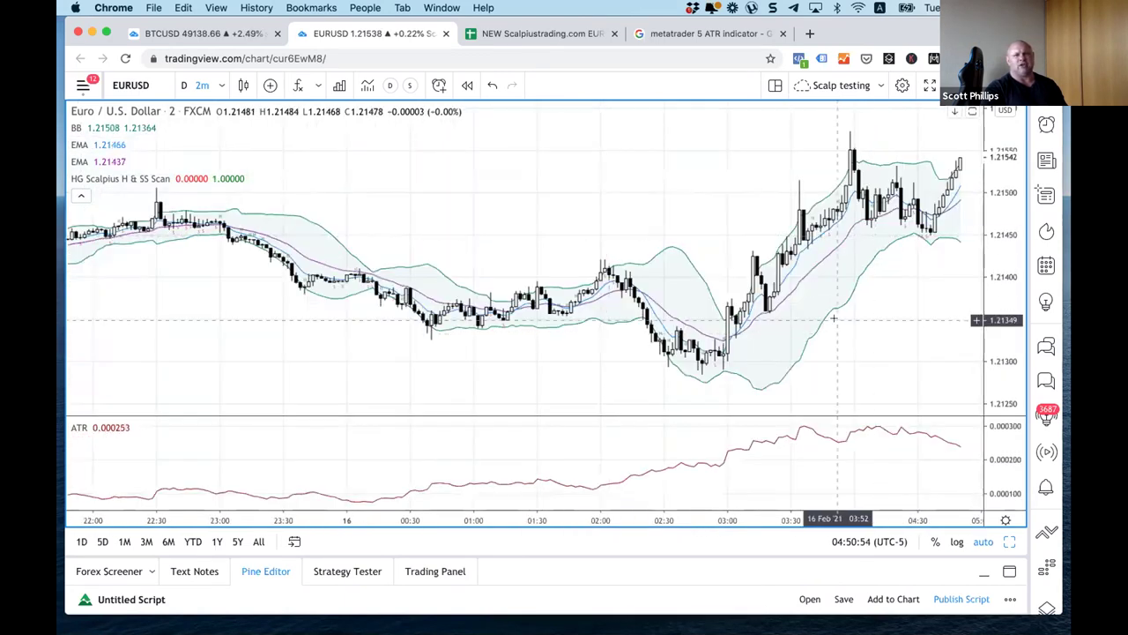
pyautogui.scroll(3, 831, 324)
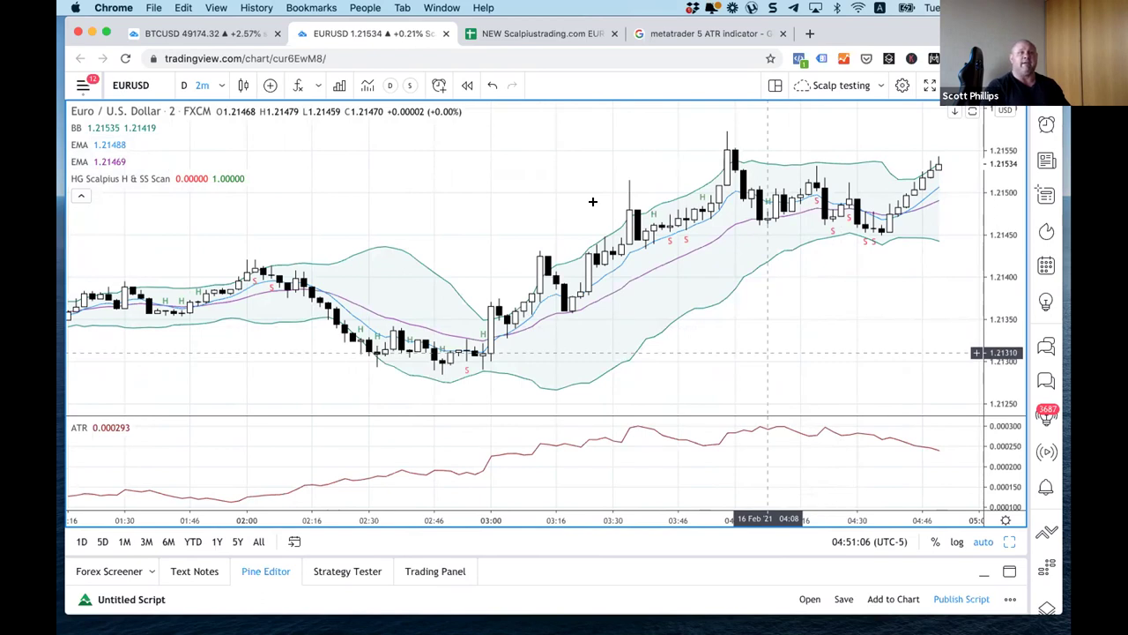
# Step: Scroll the Holy Grail EURUSD Results sheet down to its last recorded trades
pyautogui.click(537, 34)
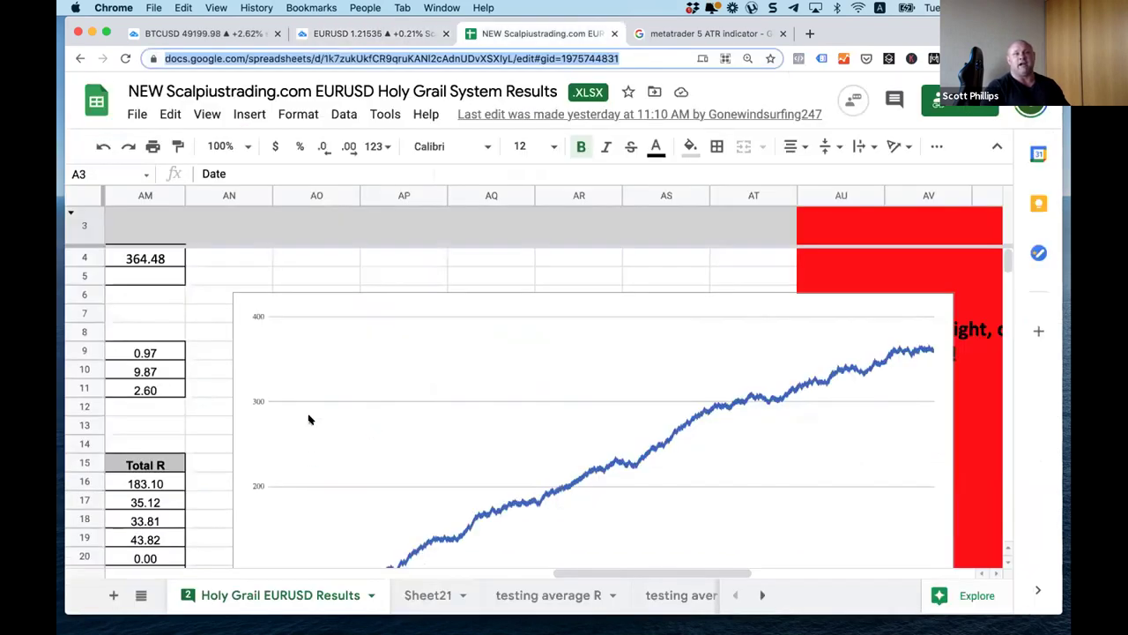
pyautogui.moveTo(726, 577); pyautogui.dragTo(262, 572)
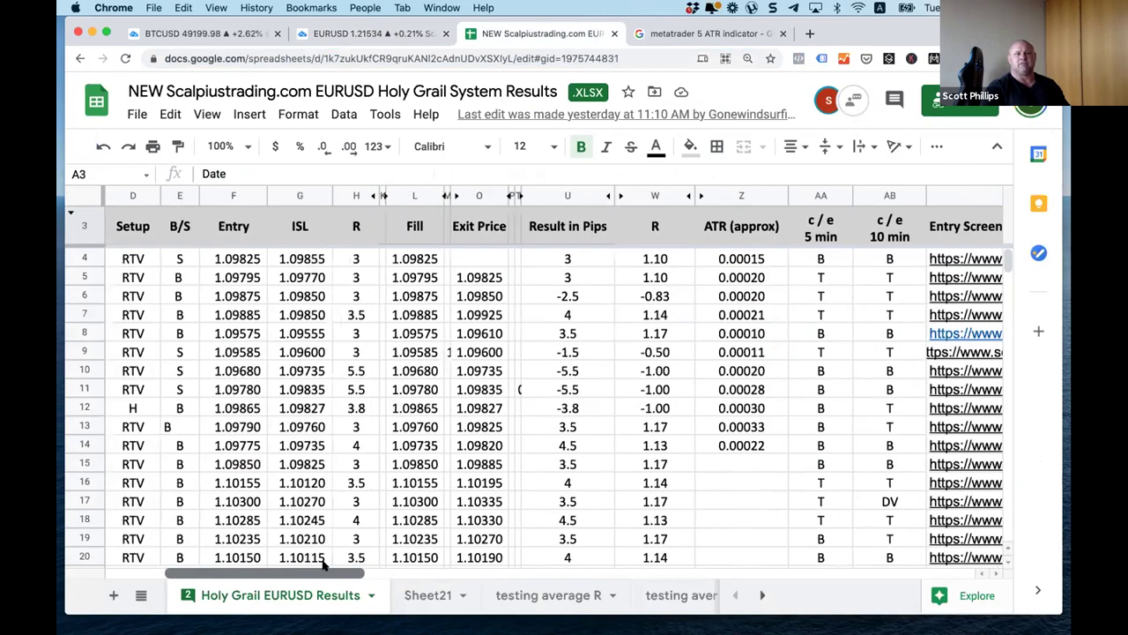
pyautogui.scroll(-8, 425, 335)
pyautogui.scroll(-5, 425, 335)
pyautogui.click(426, 335)
pyautogui.scroll(-20, 426, 334)
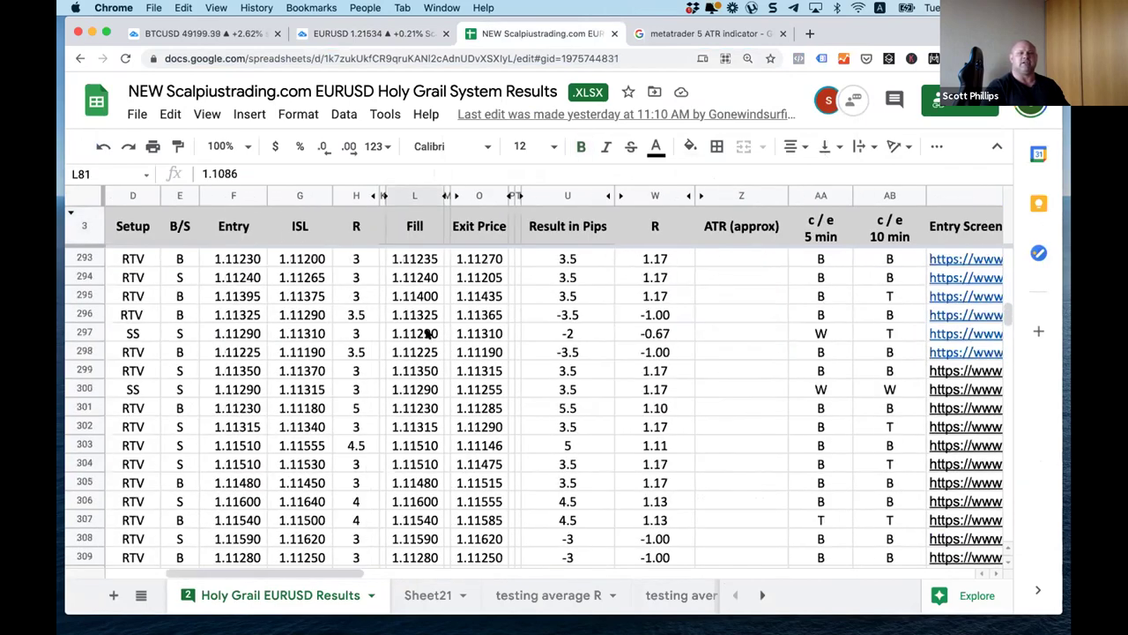
pyautogui.scroll(-20, 426, 333)
pyautogui.scroll(5, 427, 335)
pyautogui.scroll(-5, 428, 335)
pyautogui.scroll(5, 428, 335)
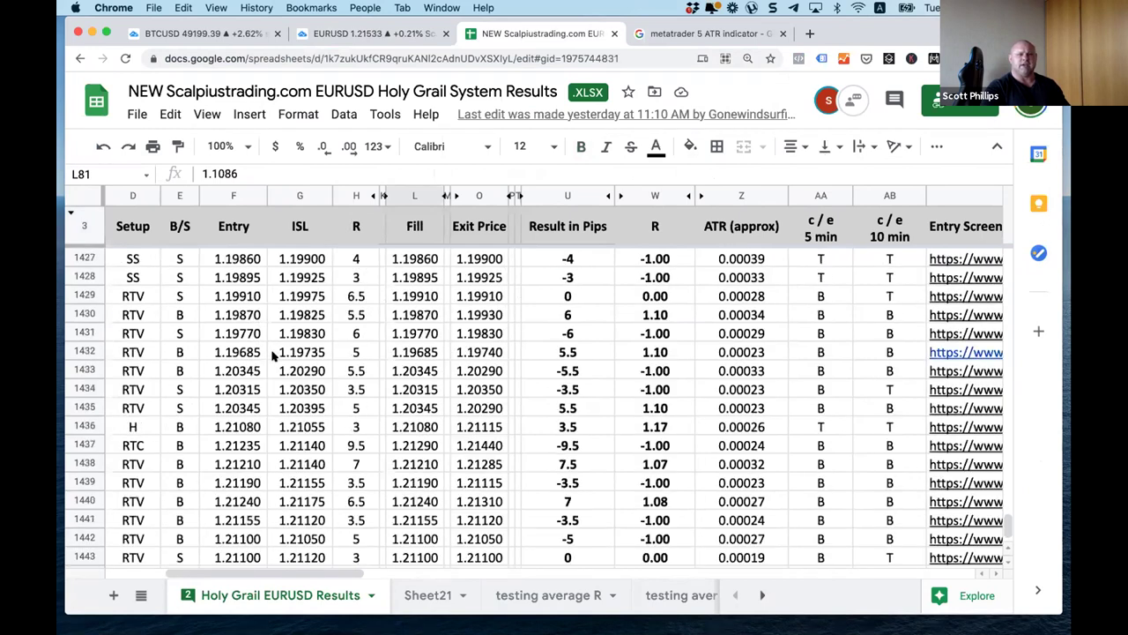
# Step: Select R values H1428:H1443 to read their total of 81, then deselect
pyautogui.click(355, 279)
pyautogui.moveTo(356, 279); pyautogui.dragTo(358, 555)
pyautogui.scroll(2, 358, 556)
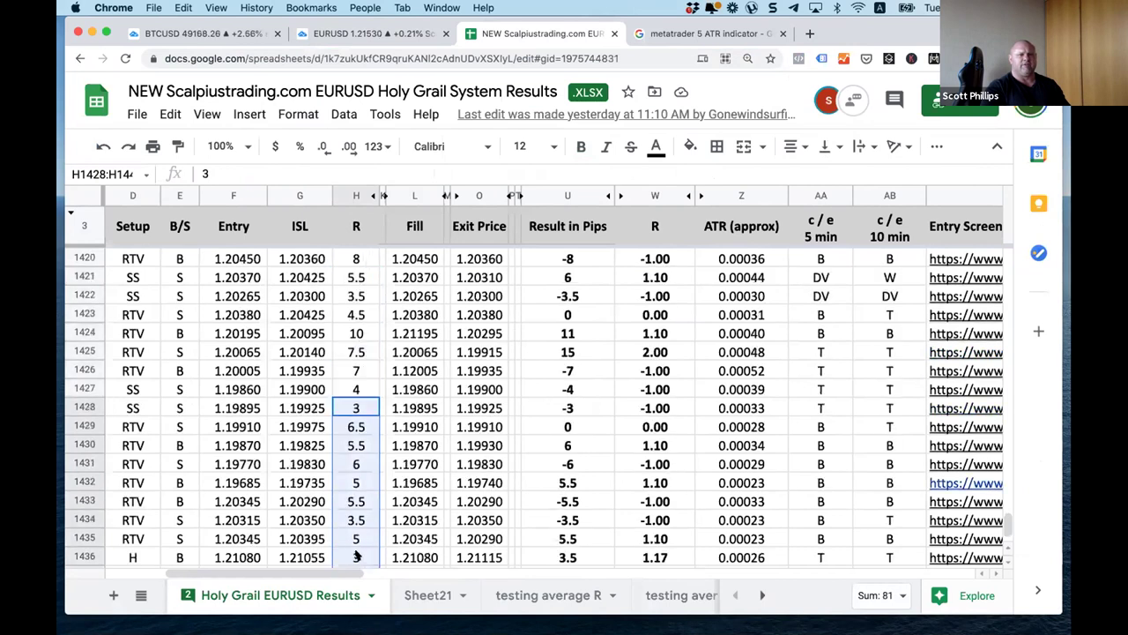
pyautogui.scroll(6, 357, 556)
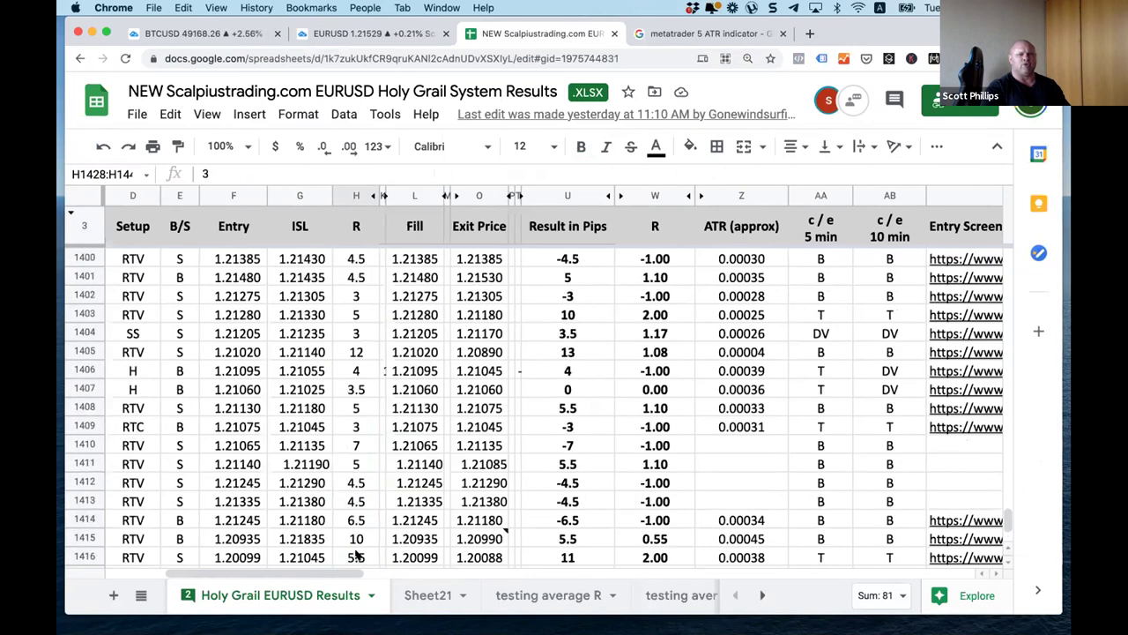
pyautogui.scroll(1, 357, 555)
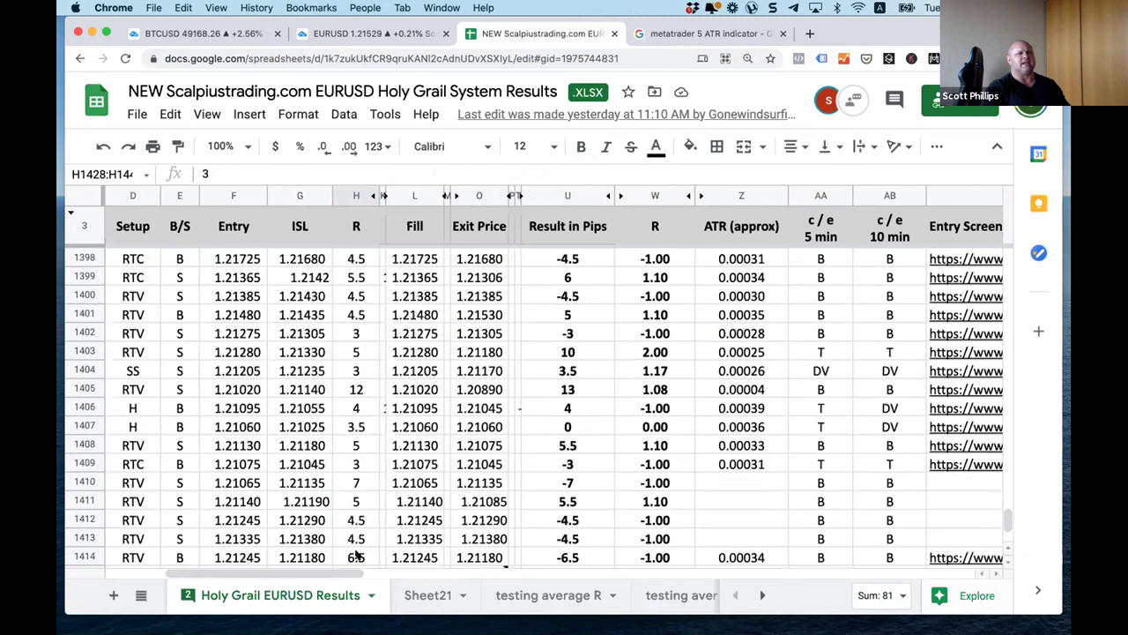
pyautogui.scroll(-12, 357, 555)
pyautogui.click(492, 476)
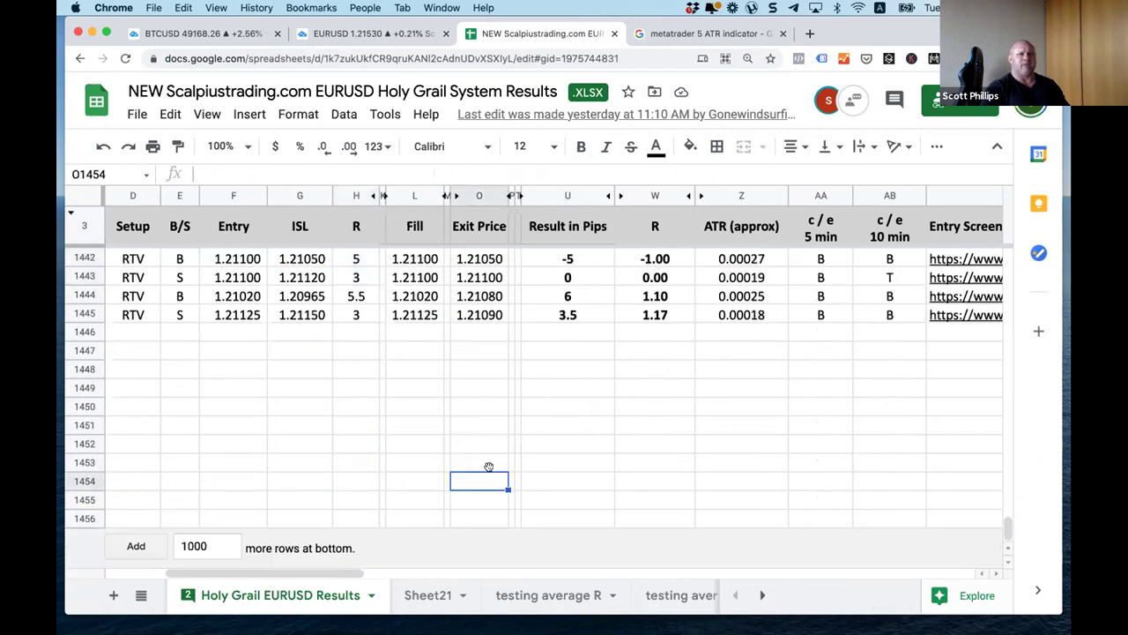
pyautogui.click(357, 37)
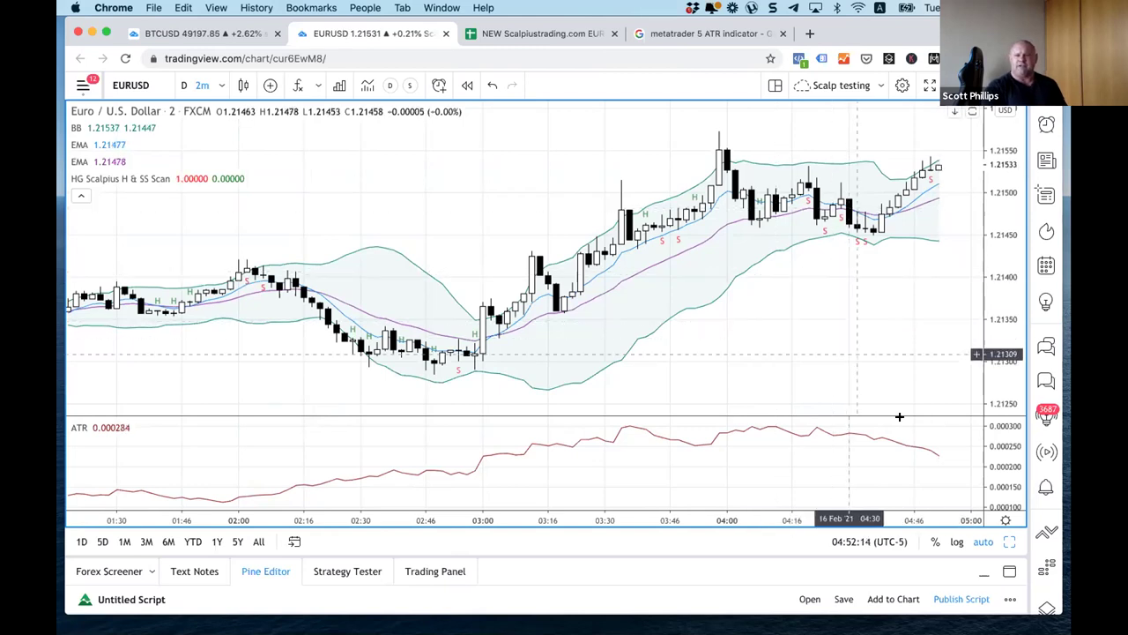
# Step: Restore the three-pane EURUSD layout in place of the single maximised chart
pyautogui.click(1009, 541)
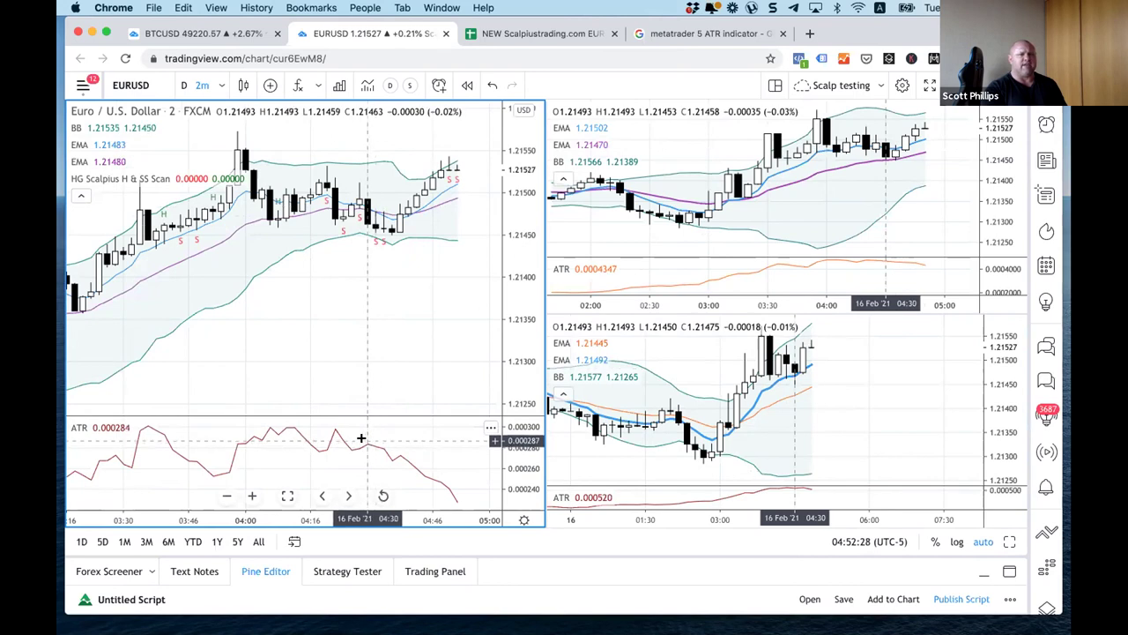
# Step: Review the latest EURUSD 2m candles up to about 05:00 and close the MetaTrader ATR page
pyautogui.scroll(5, 421, 316)
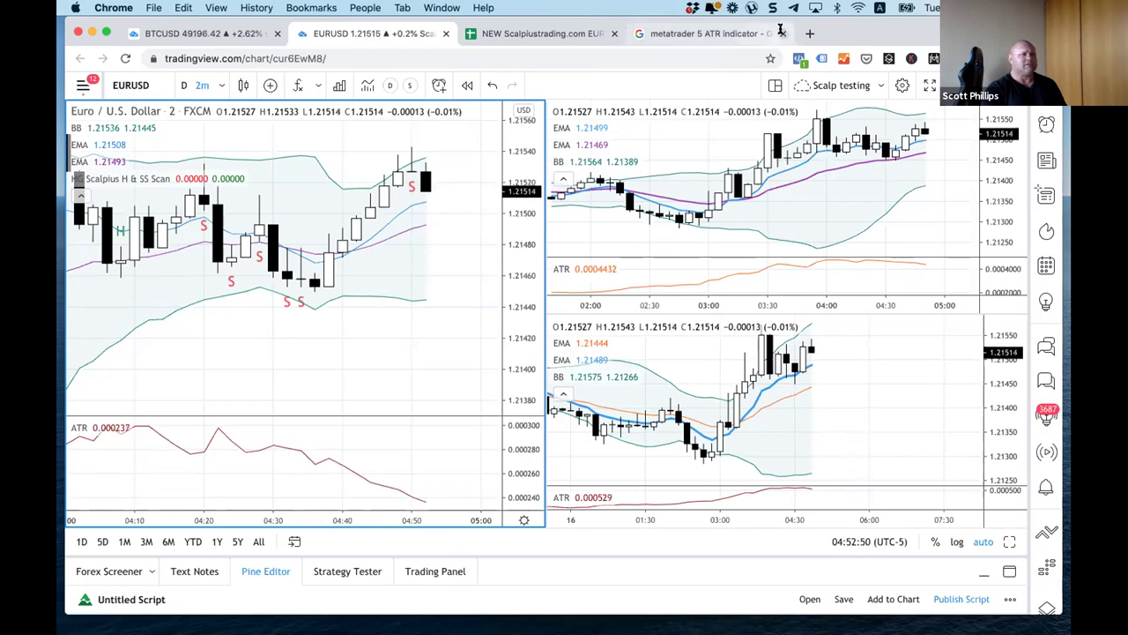
pyautogui.click(781, 33)
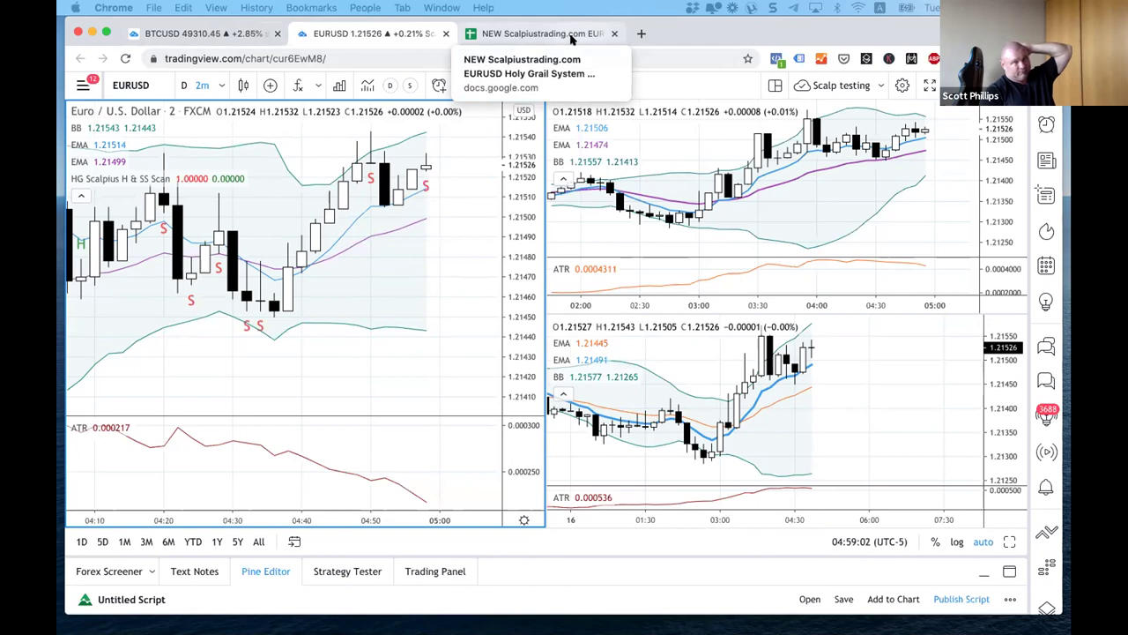
# Step: Locate the 2/4/21 7:30 trade in row 1430 and open its AC1430 entry screenshot link
pyautogui.click(568, 33)
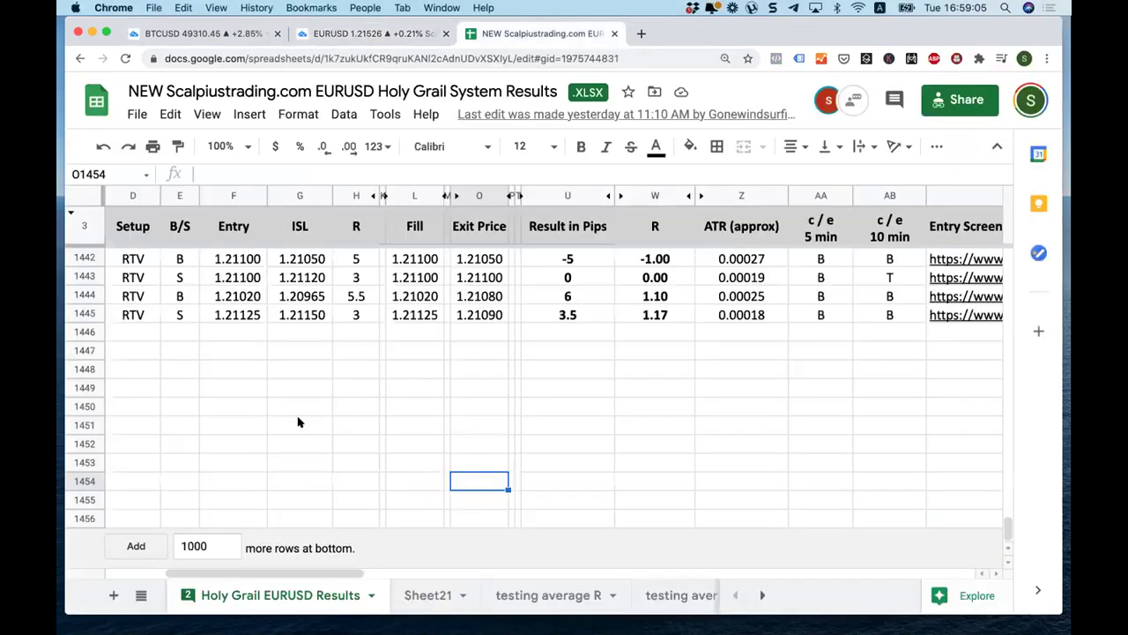
pyautogui.moveTo(324, 484); pyautogui.dragTo(106, 465)
pyautogui.scroll(5, 284, 366)
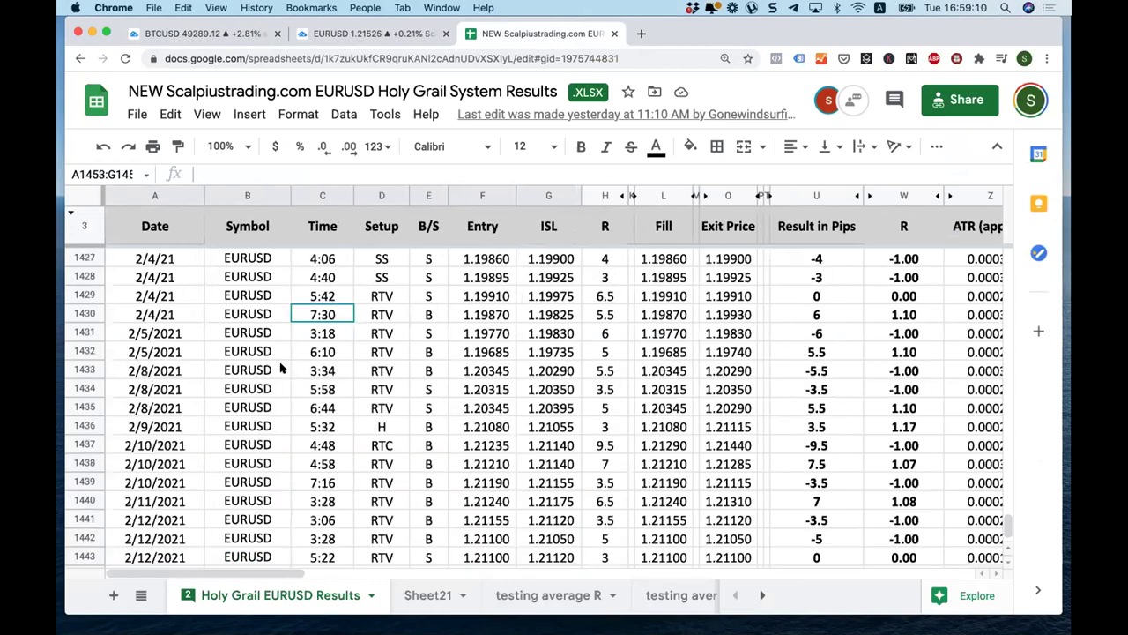
pyautogui.scroll(2, 280, 369)
pyautogui.click(304, 354)
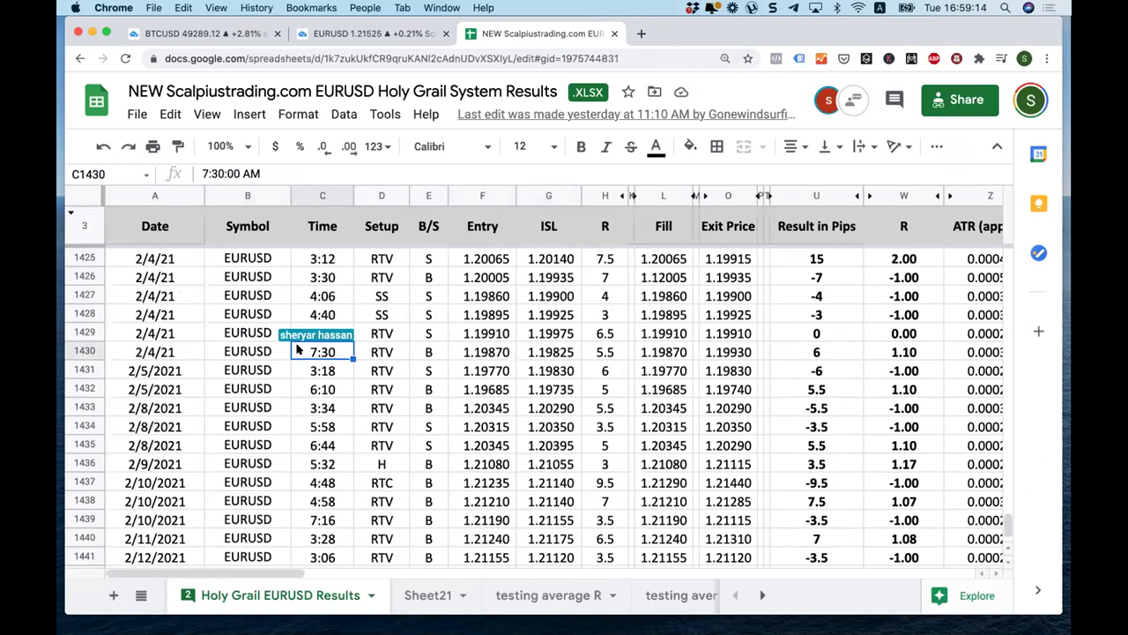
pyautogui.click(542, 356)
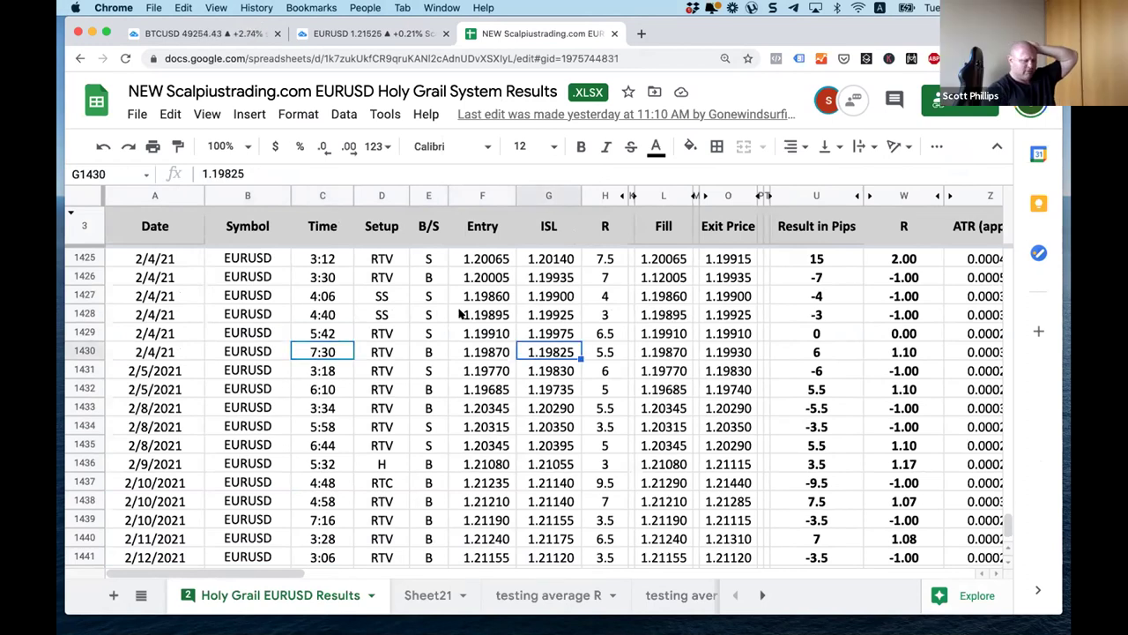
pyautogui.press('Right')
pyautogui.press('Right')
pyautogui.press('Right')
pyautogui.press('Right')
pyautogui.press('Right')
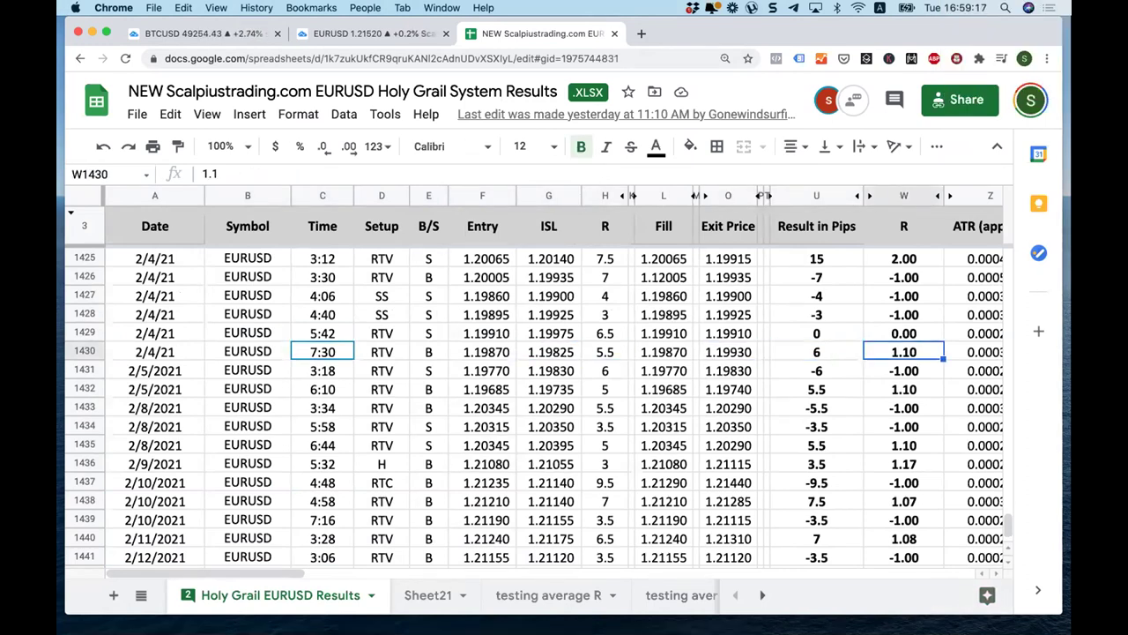
pyautogui.press('Right')
pyautogui.press('Right')
pyautogui.press('Right')
pyautogui.press('Right')
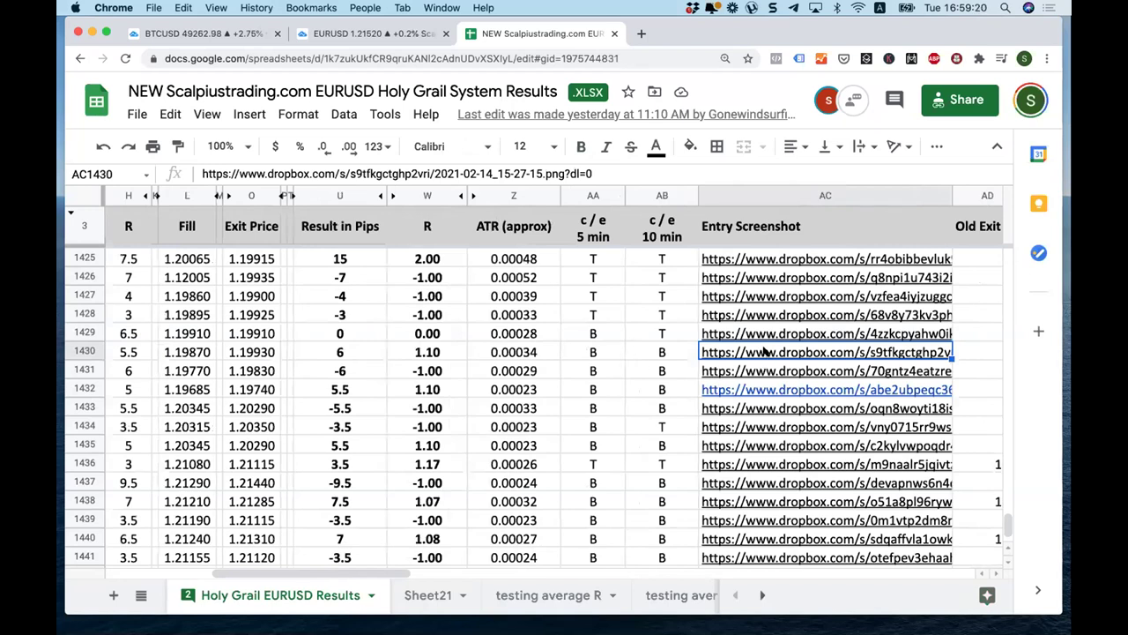
pyautogui.click(750, 383)
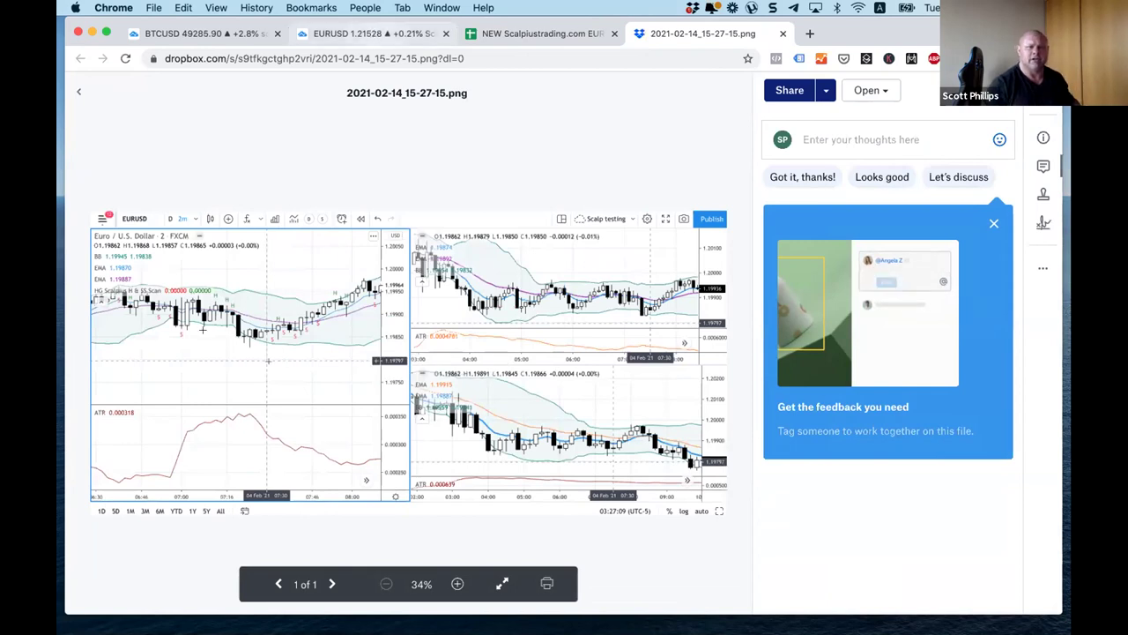
# Step: Leave the Dropbox screenshot for the EURUSD chart and bring up the Go to date dialog
pyautogui.press('super+2')
pyautogui.click(294, 542)
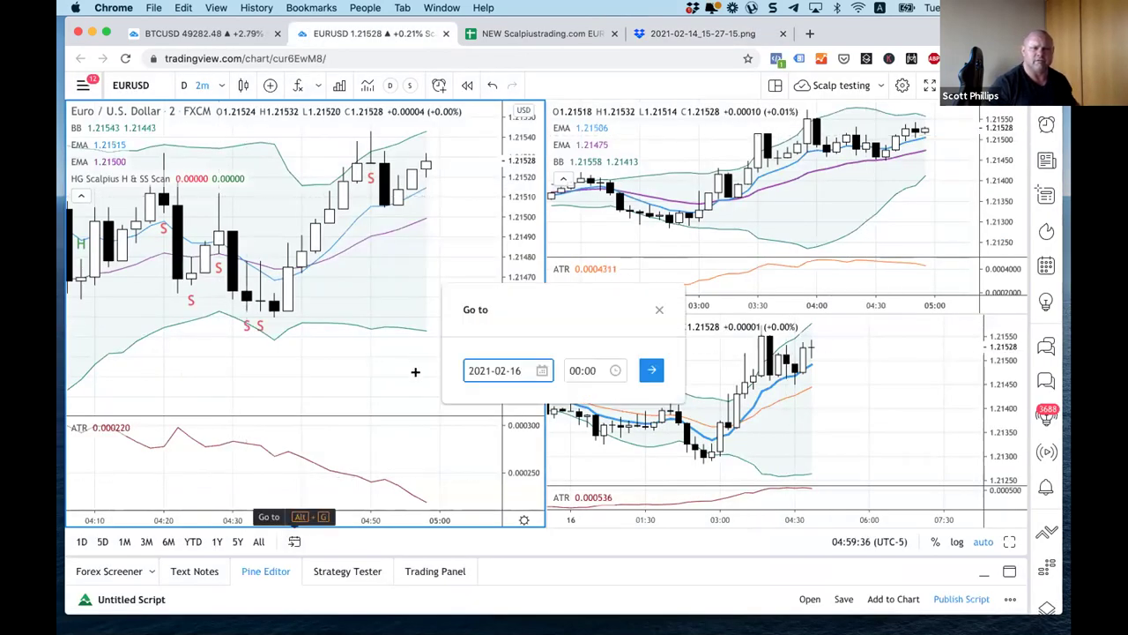
pyautogui.click(531, 371)
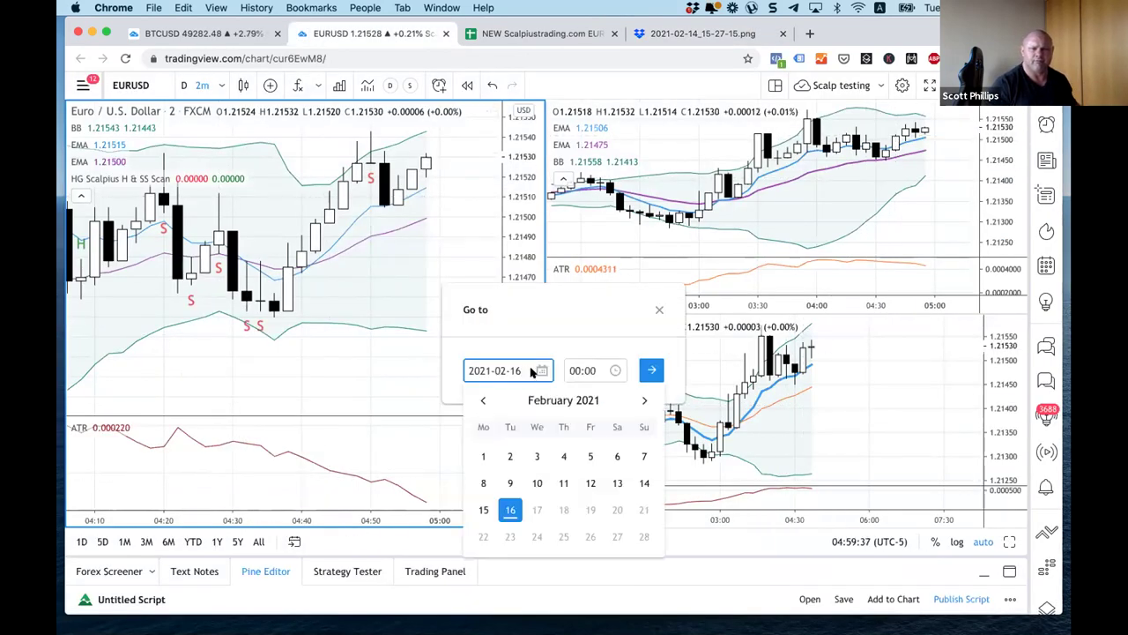
pyautogui.click(563, 456)
pyautogui.click(583, 370)
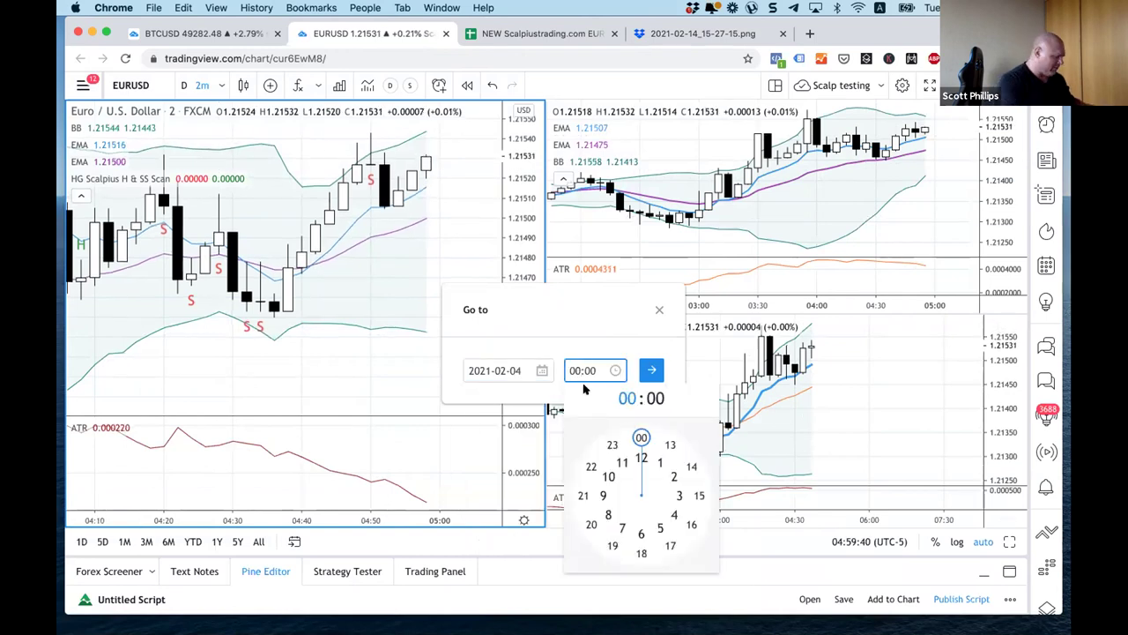
pyautogui.write('07')
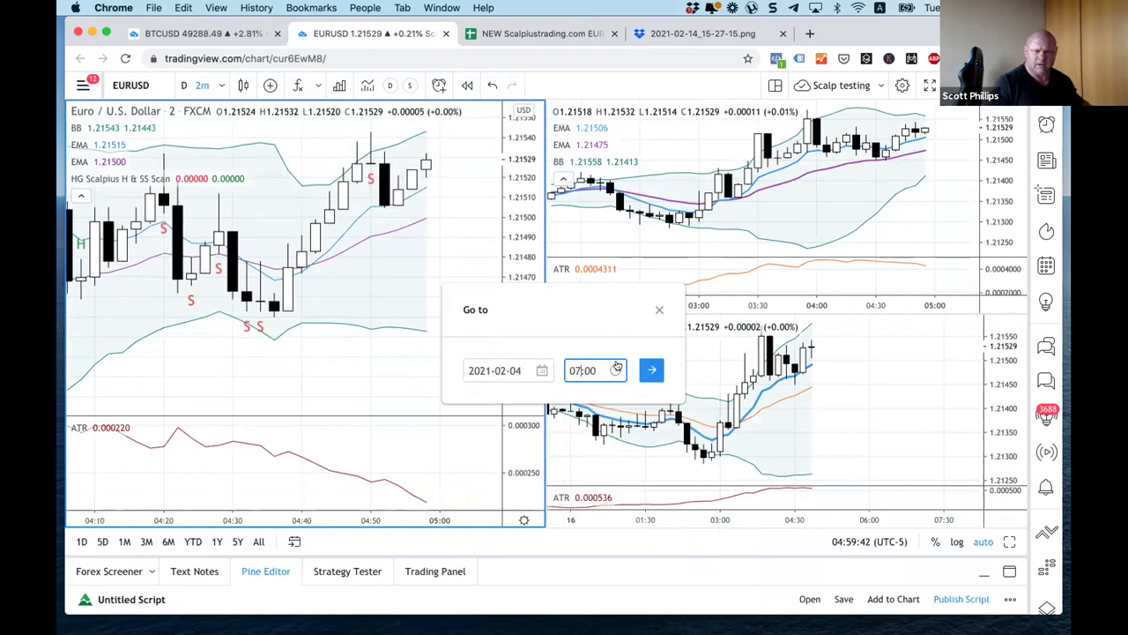
pyautogui.click(651, 370)
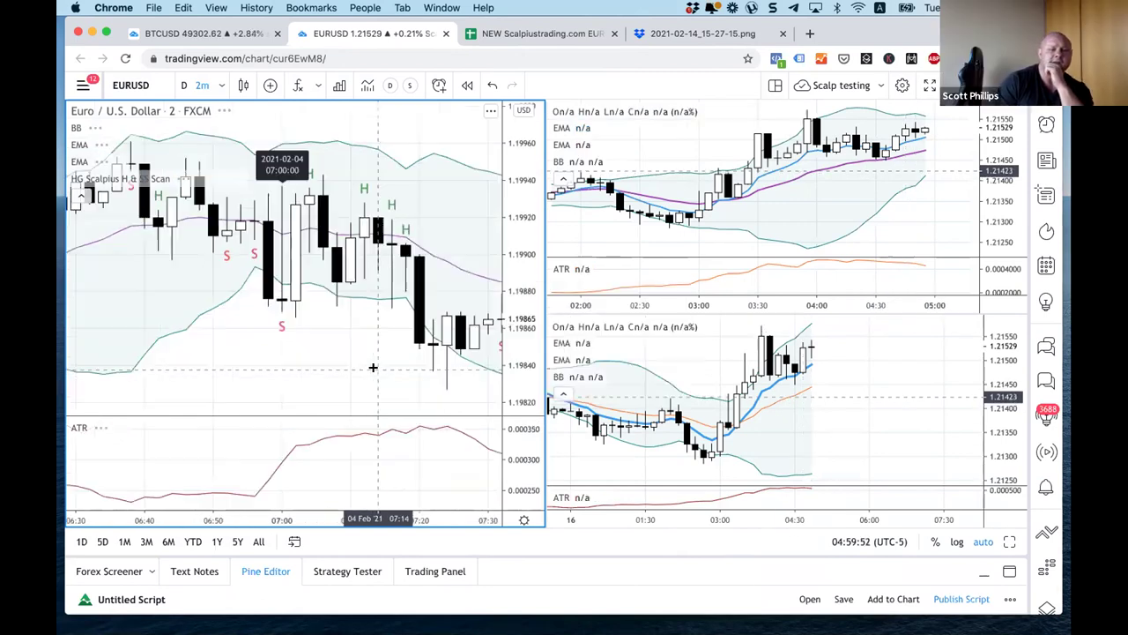
pyautogui.click(1009, 541)
# Step: Zoom out to show 4 Feb from 05:00 and enlarge the ATR pane below the price
pyautogui.scroll(5, 740, 347)
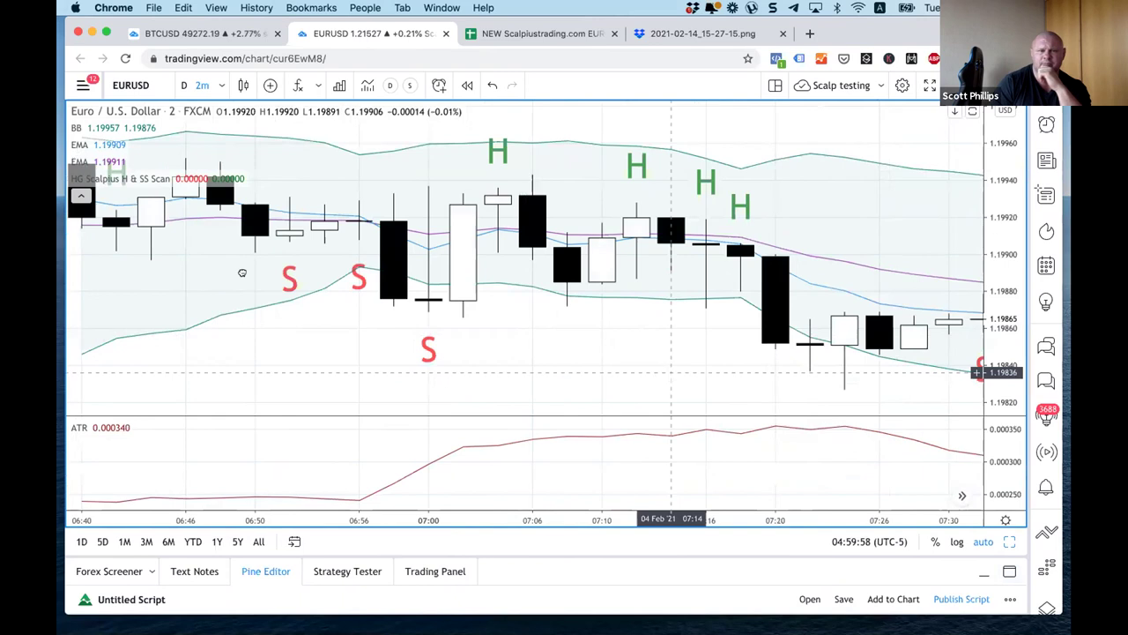
pyautogui.hscroll(5, 630, 277)
pyautogui.scroll(-2, 457, 273)
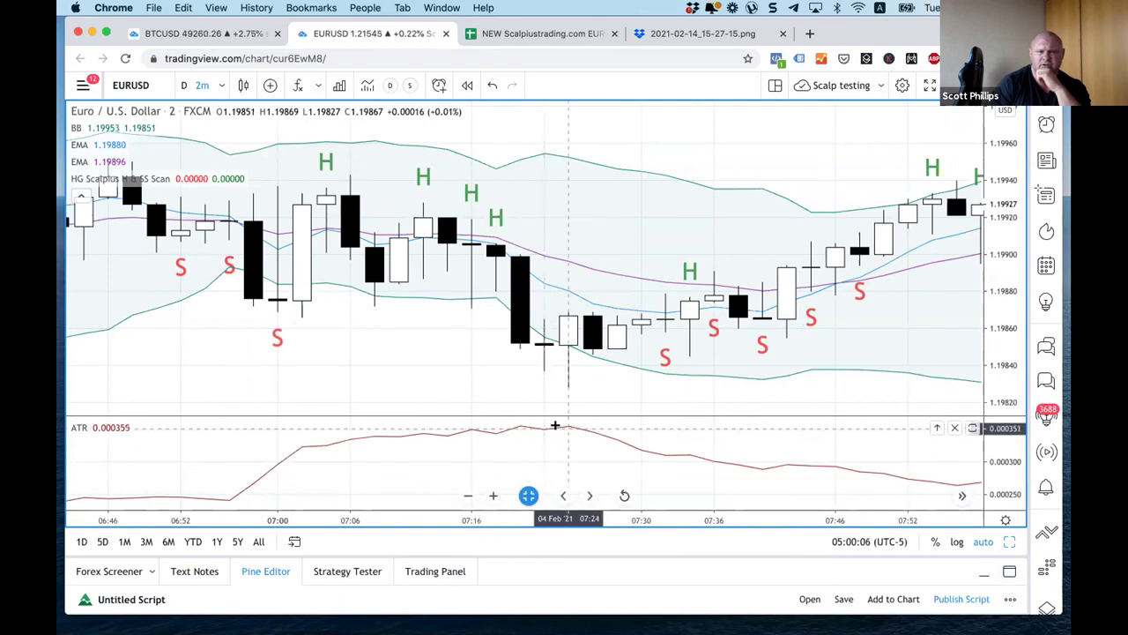
pyautogui.scroll(-4, 555, 426)
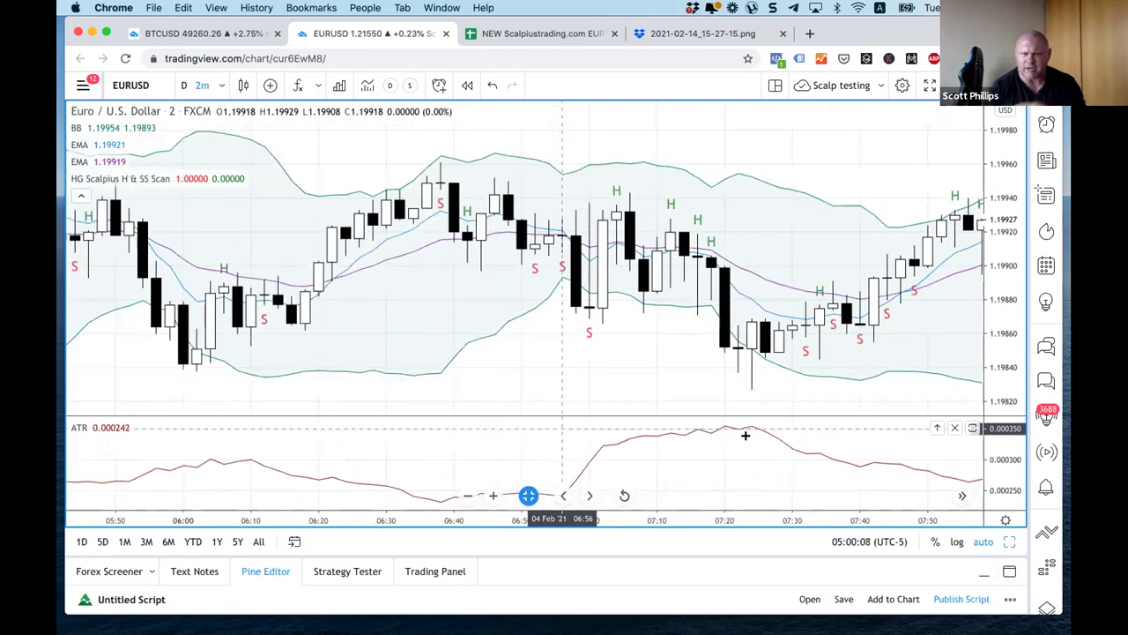
pyautogui.scroll(-3, 745, 434)
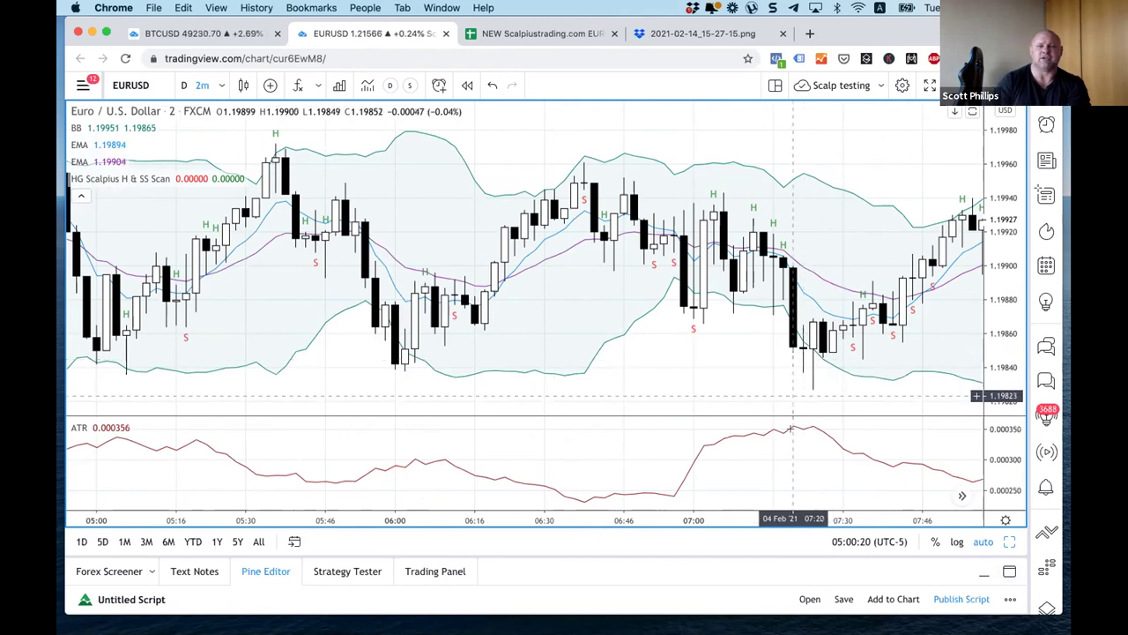
pyautogui.moveTo(775, 415); pyautogui.dragTo(800, 277)
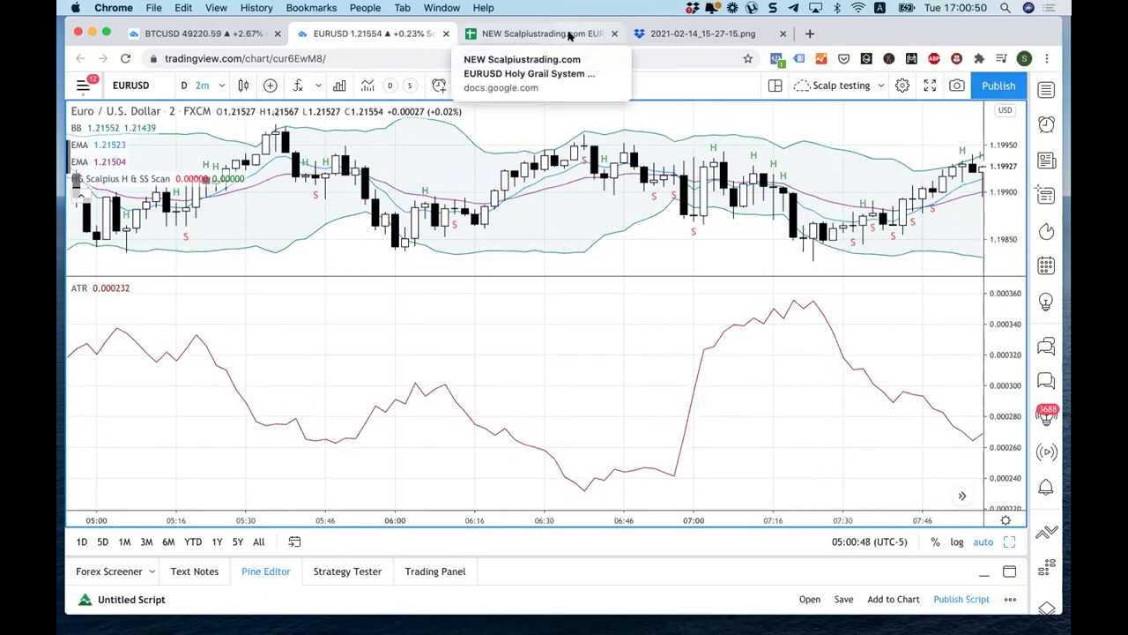
pyautogui.click(569, 34)
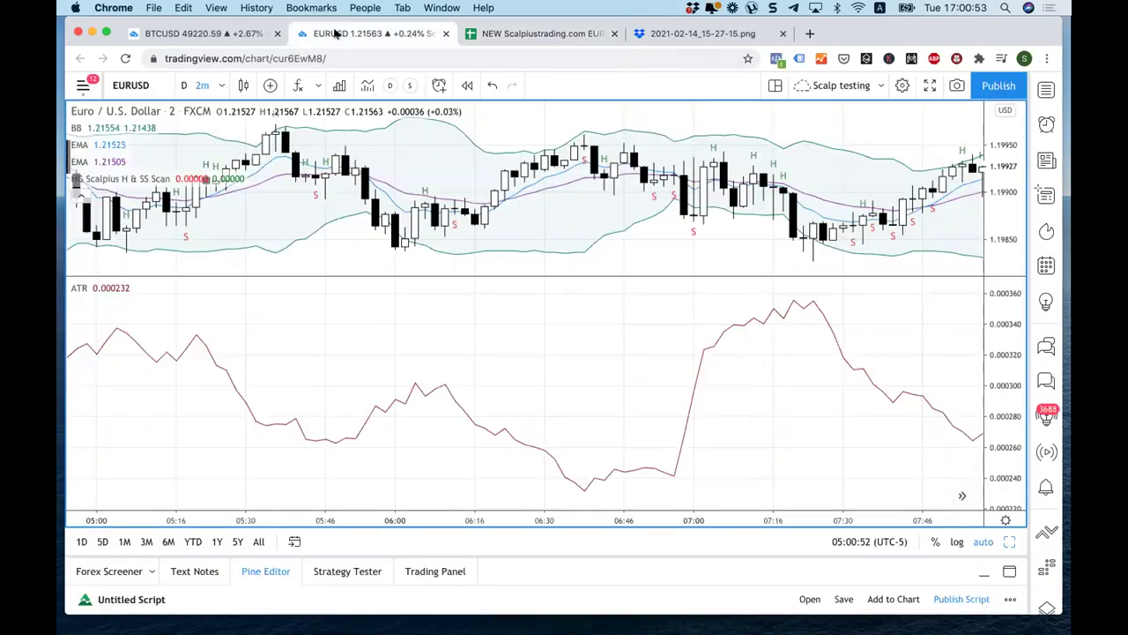
pyautogui.click(336, 35)
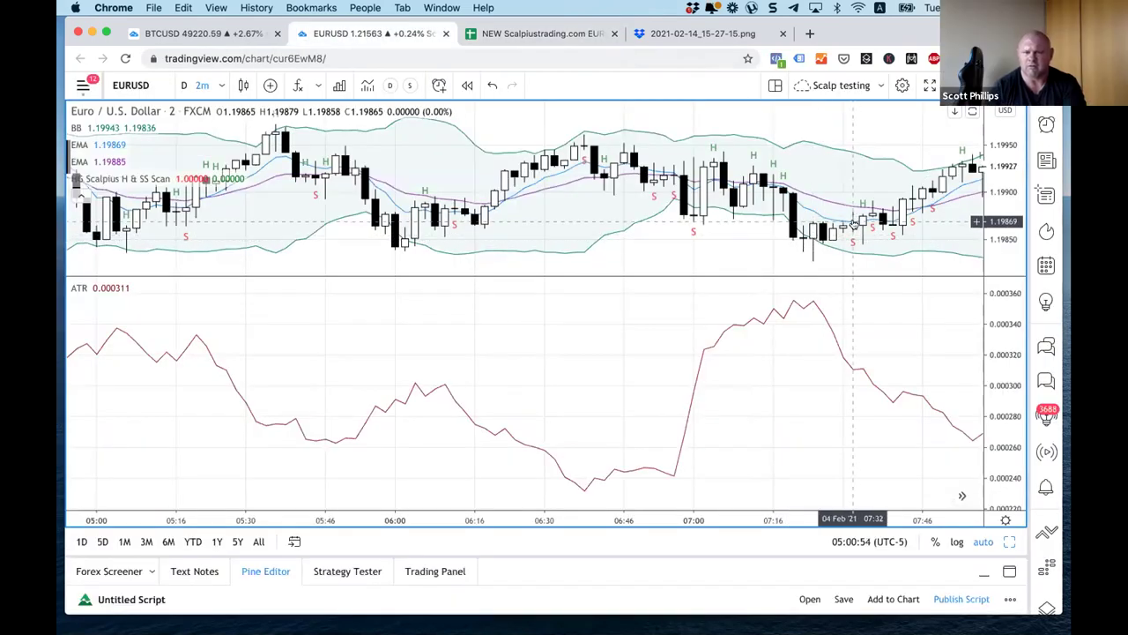
pyautogui.click(1009, 541)
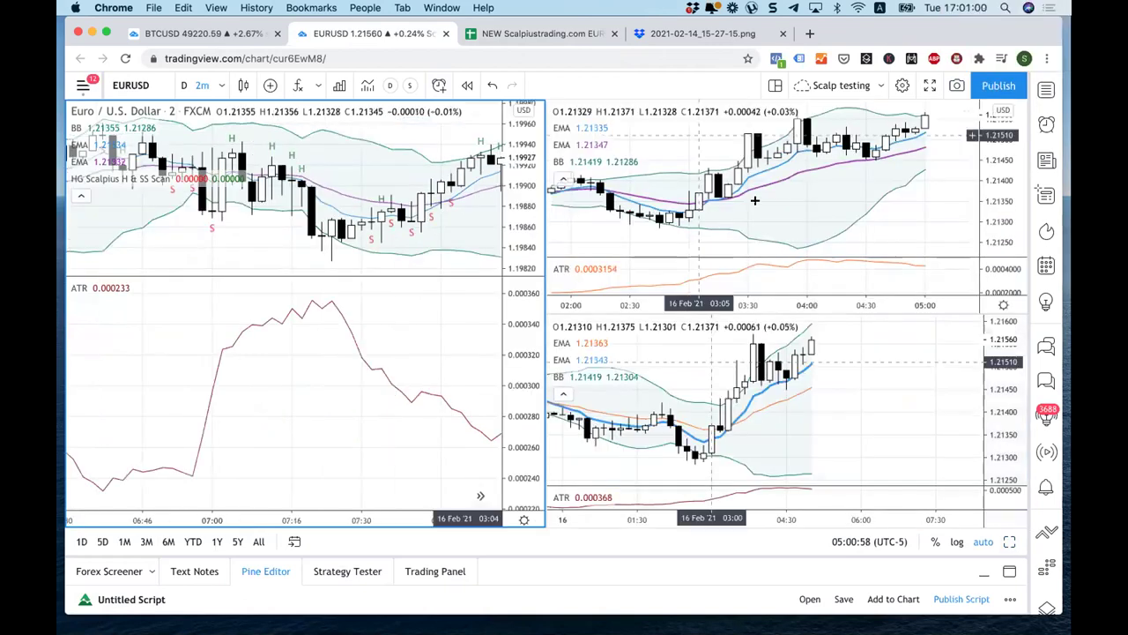
pyautogui.click(293, 541)
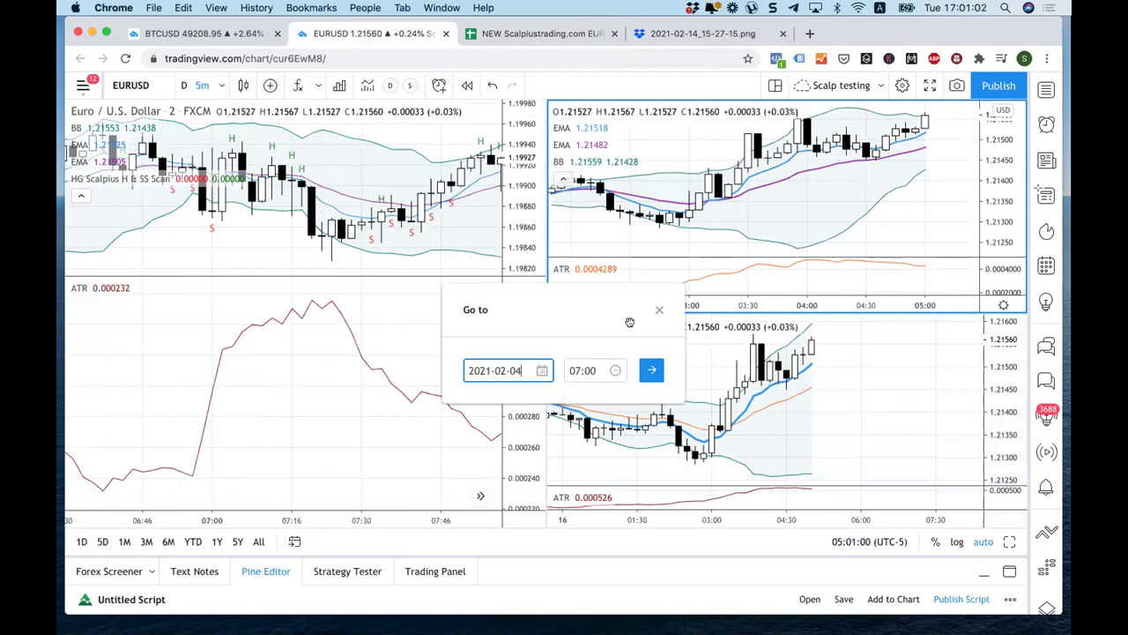
pyautogui.click(652, 370)
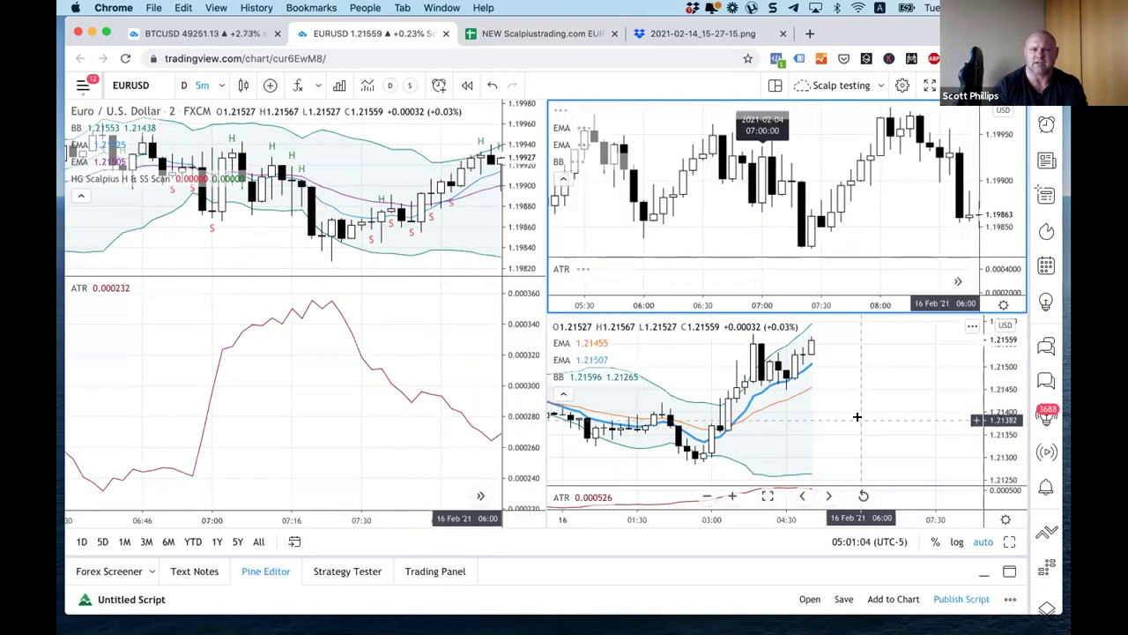
pyautogui.click(860, 416)
pyautogui.click(294, 541)
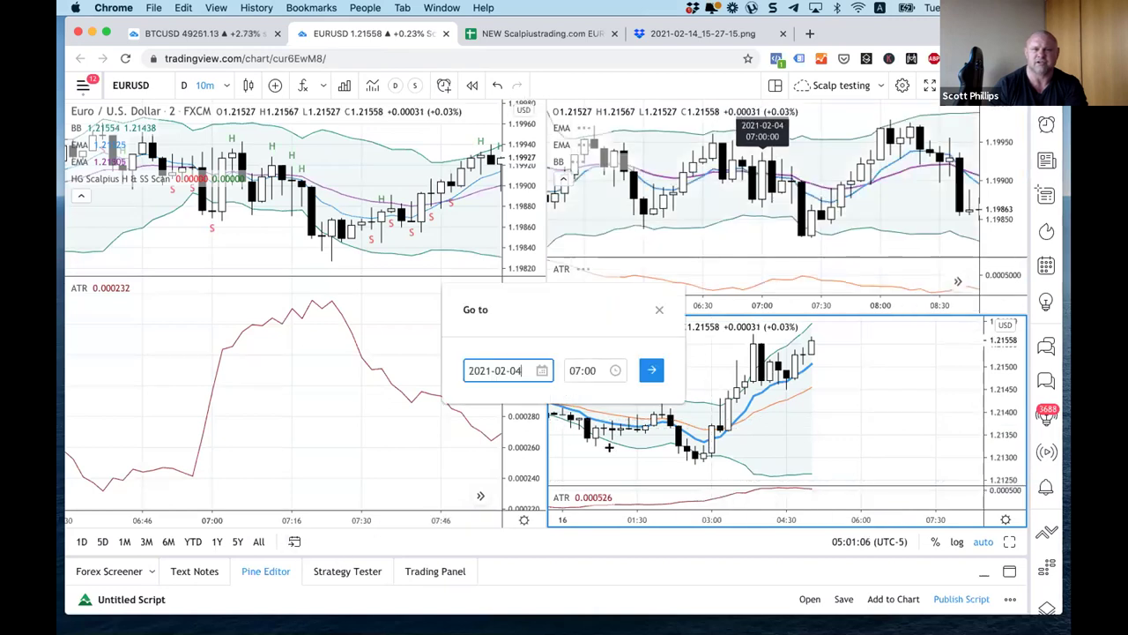
pyautogui.click(651, 370)
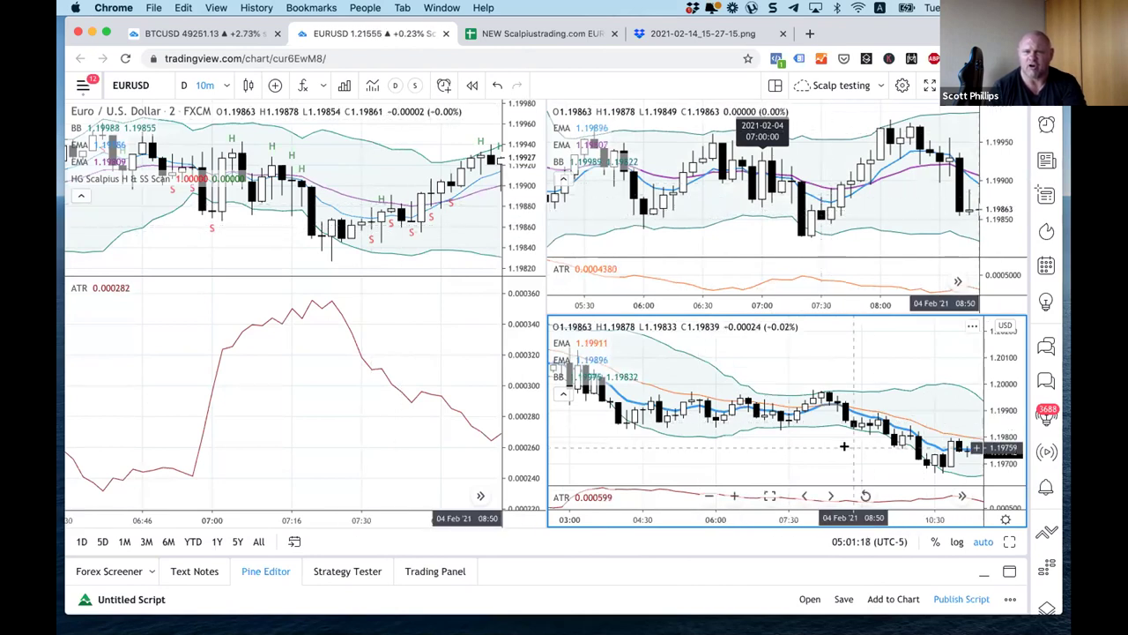
pyautogui.moveTo(857, 464); pyautogui.dragTo(915, 465)
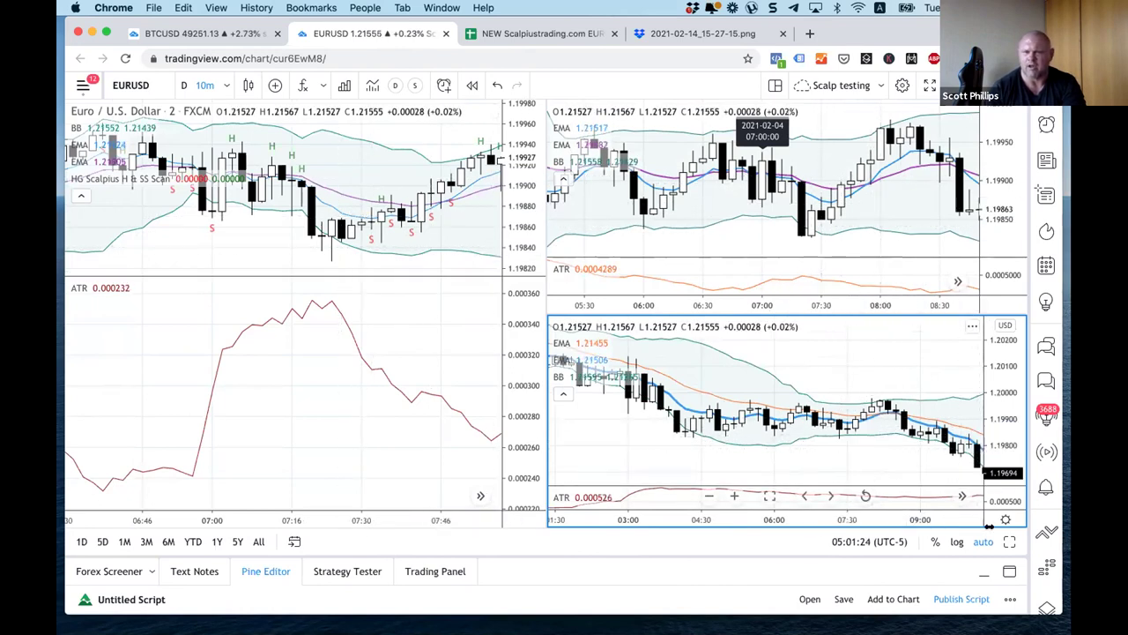
pyautogui.click(1009, 541)
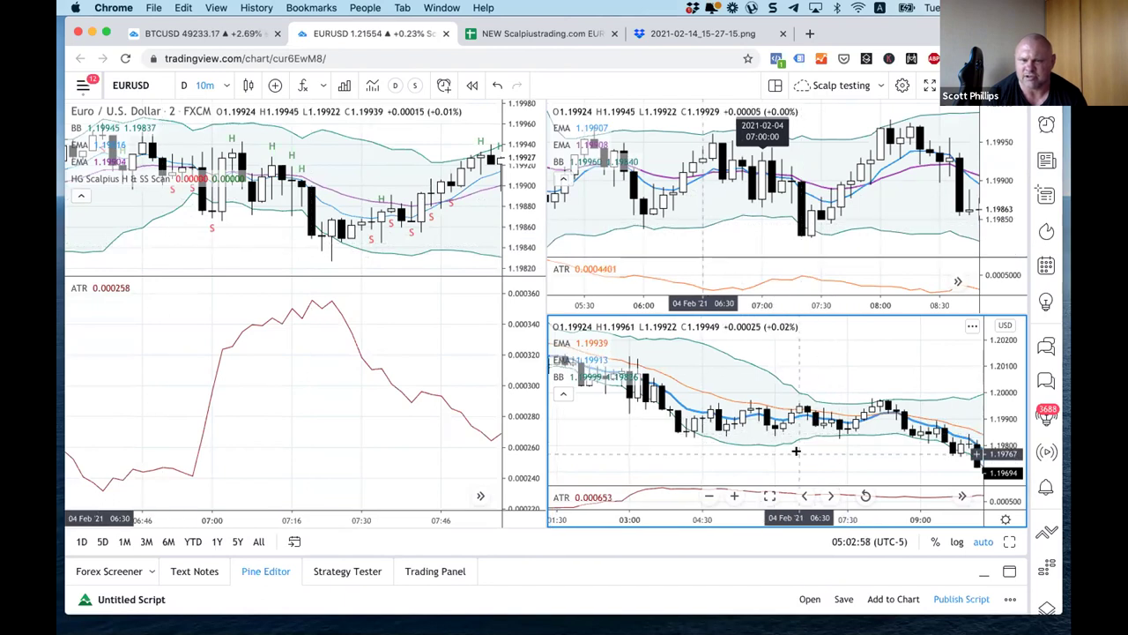
# Step: Zoom the lower-right pane to roughly 04:00–10:00 on 4 Feb, then go to the trade log
pyautogui.scroll(2, 739, 457)
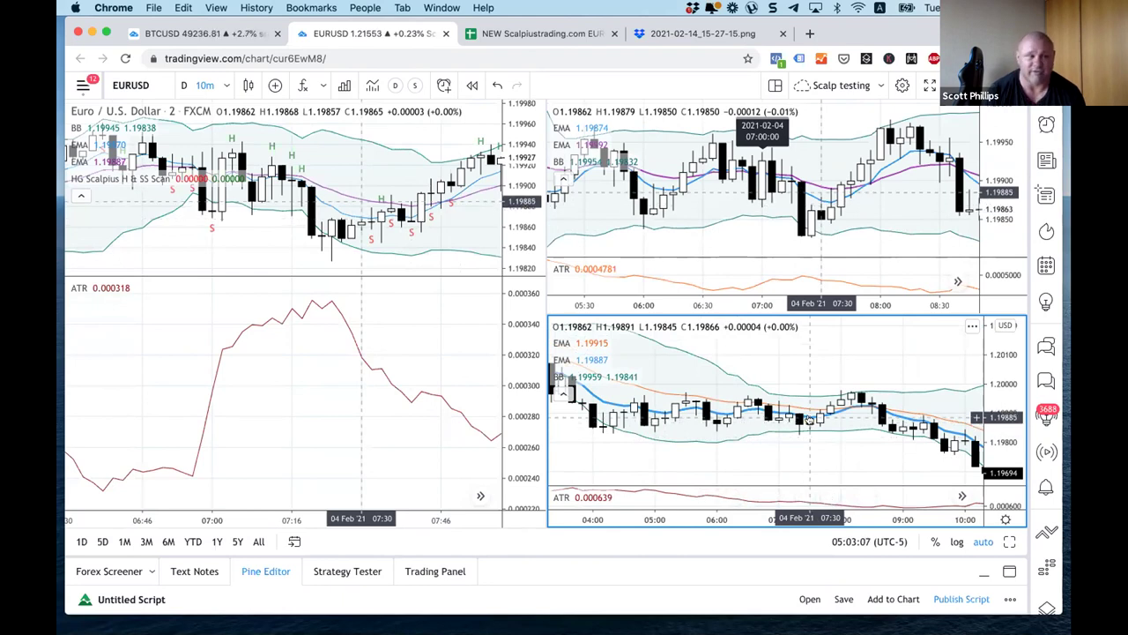
pyautogui.click(504, 40)
# Step: Change row 1430's setup from RTV to SS and its direction from B to S
pyautogui.moveTo(254, 577); pyautogui.dragTo(148, 470)
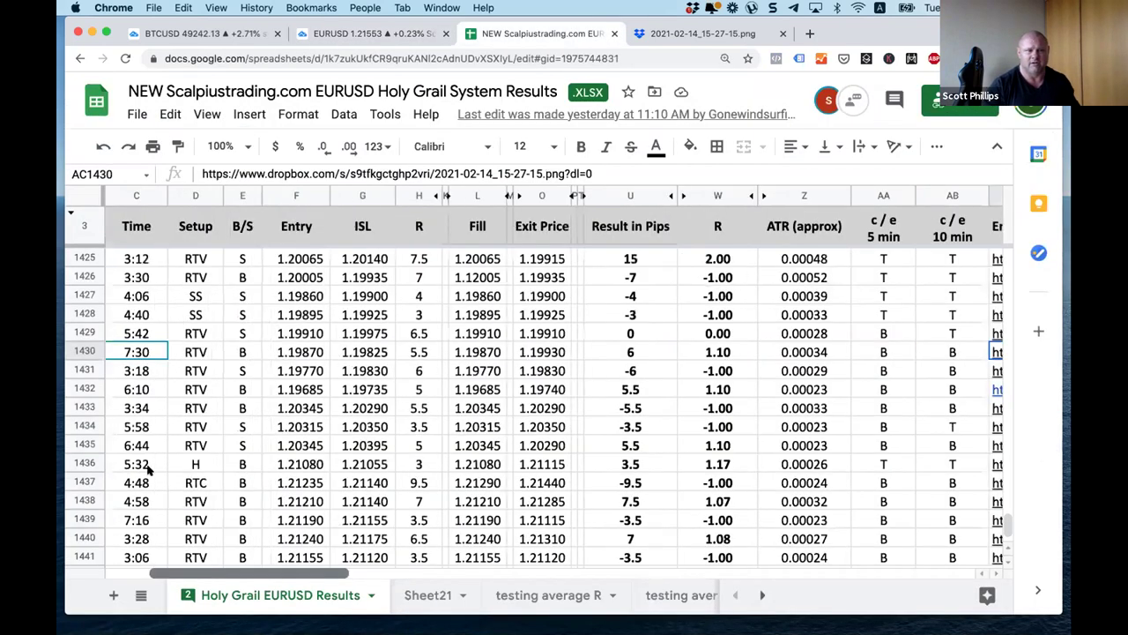
pyautogui.scroll(-6, 148, 467)
pyautogui.hscroll(-2, 150, 465)
pyautogui.scroll(6, 143, 476)
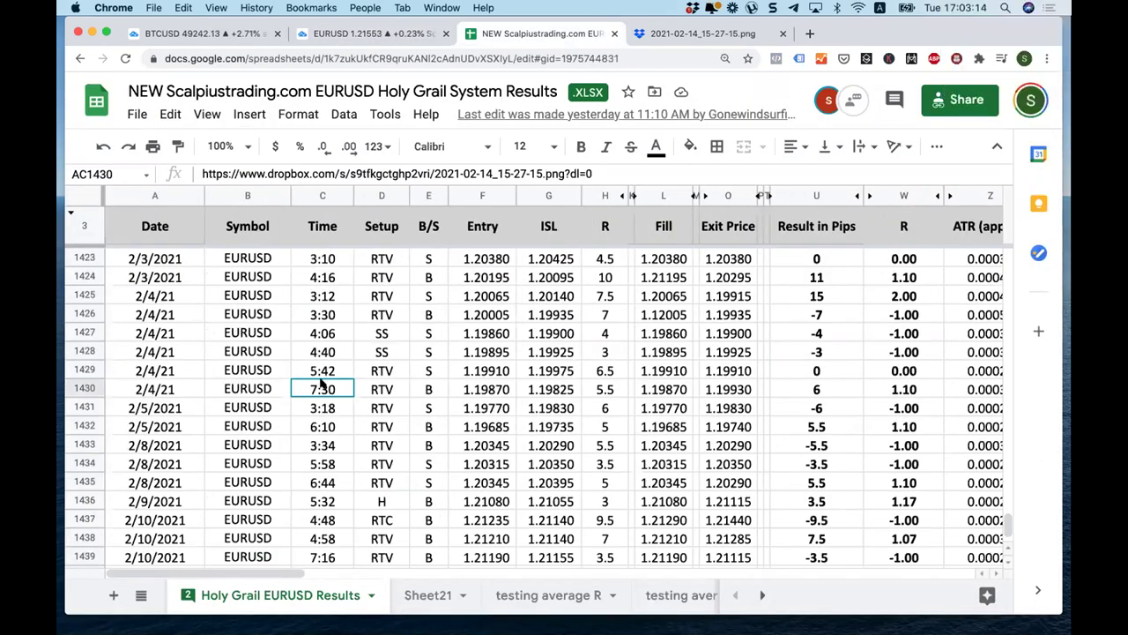
pyautogui.click(372, 392)
pyautogui.write('SS')
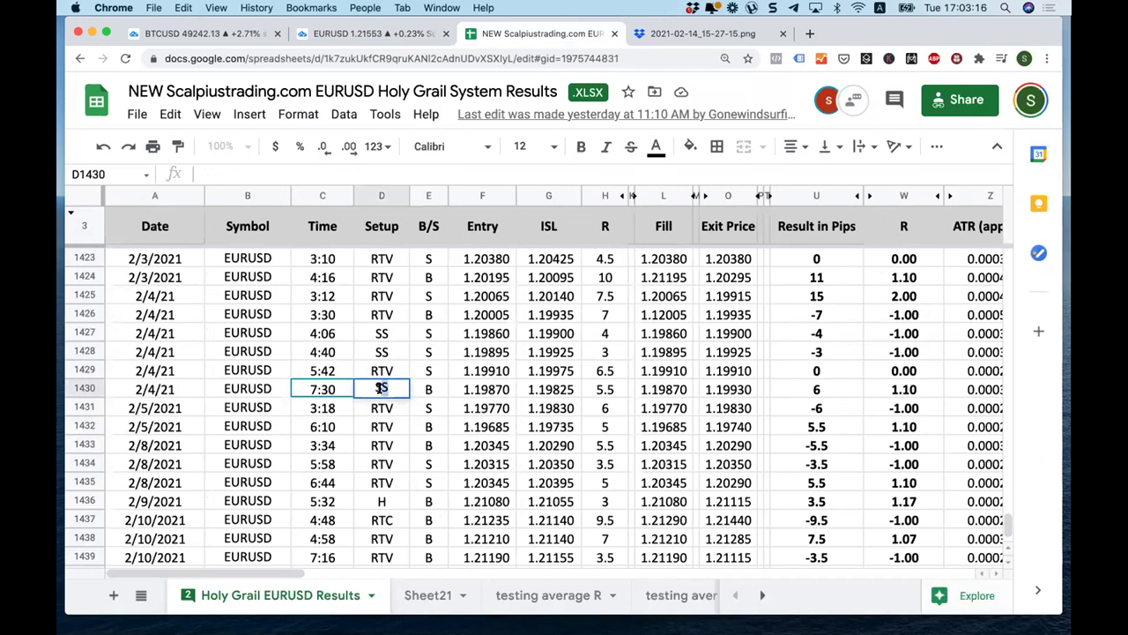
pyautogui.click(428, 388)
pyautogui.write('DS')
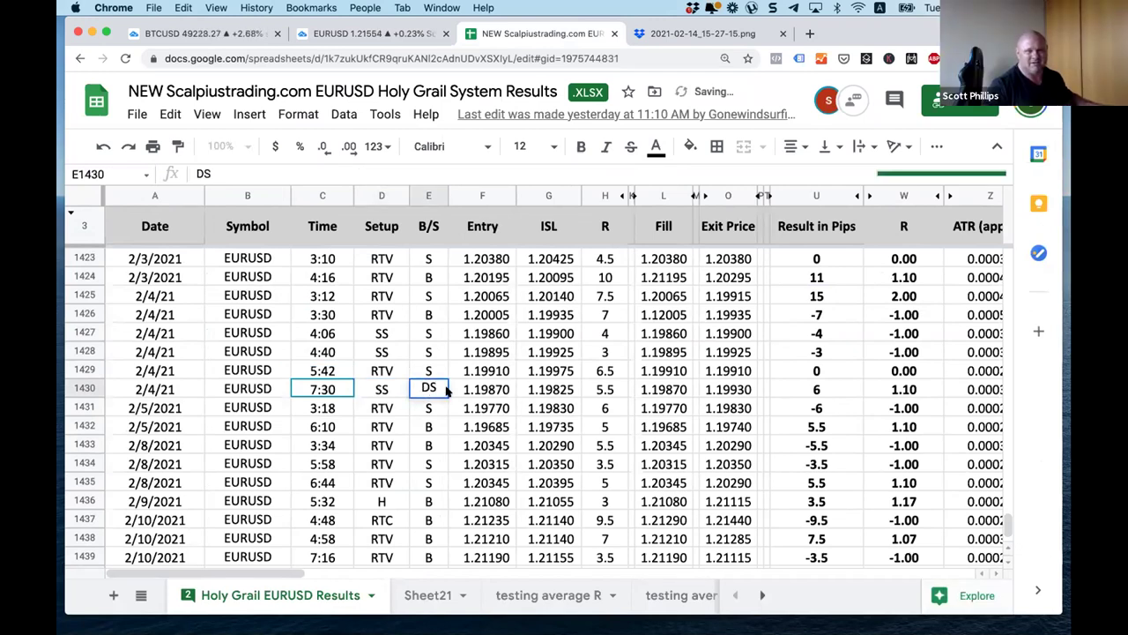
pyautogui.press('BackSpace')
pyautogui.press('BackSpace')
pyautogui.write('S')
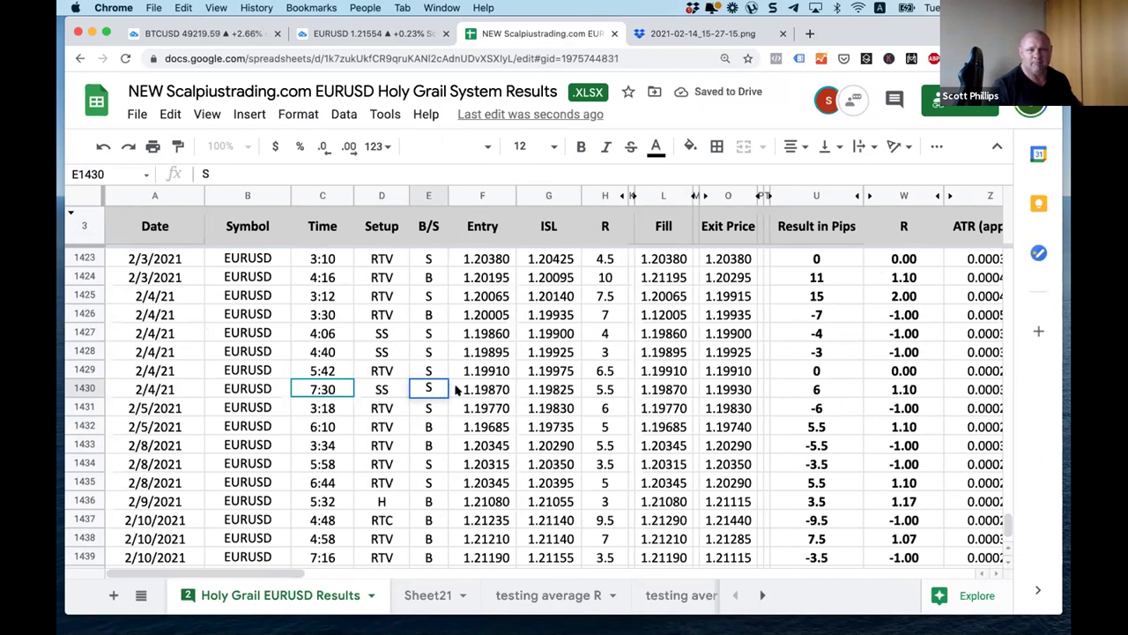
pyautogui.click(490, 393)
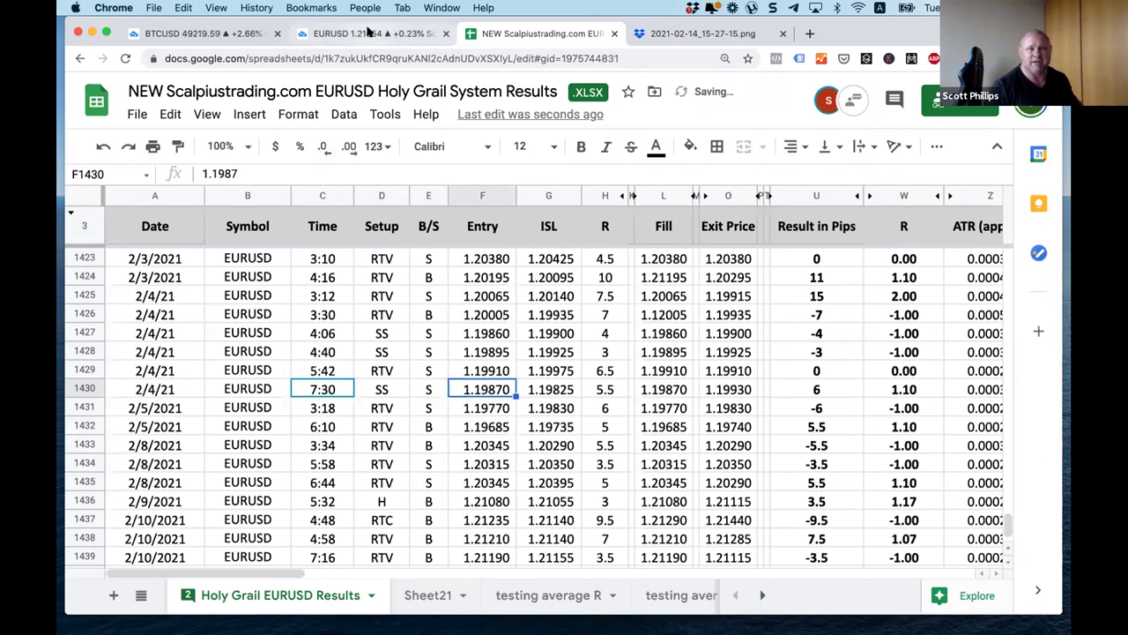
pyautogui.click(371, 34)
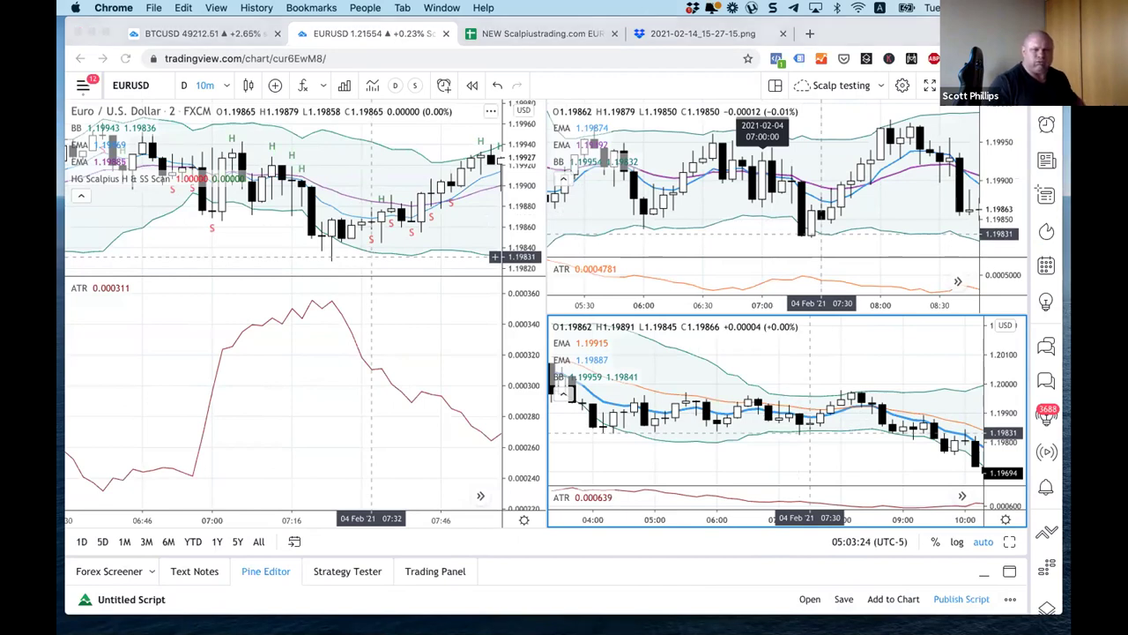
# Step: Take a Snagit region screenshot covering the TradingView charts area
pyautogui.press('super+shift+4')
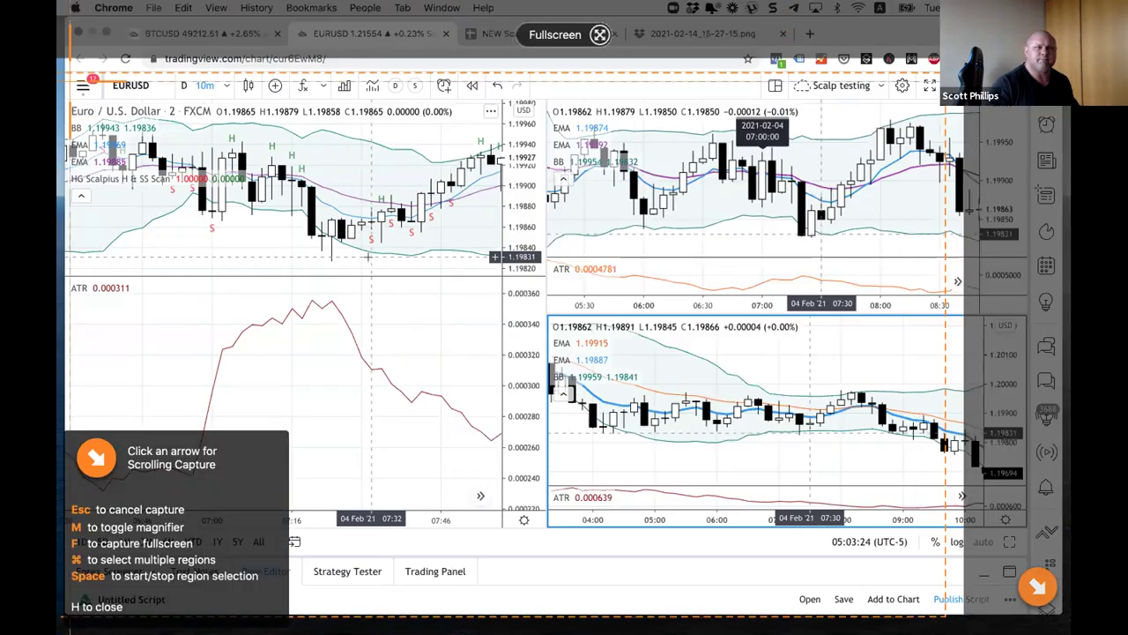
pyautogui.moveTo(63, 74); pyautogui.dragTo(805, 271)
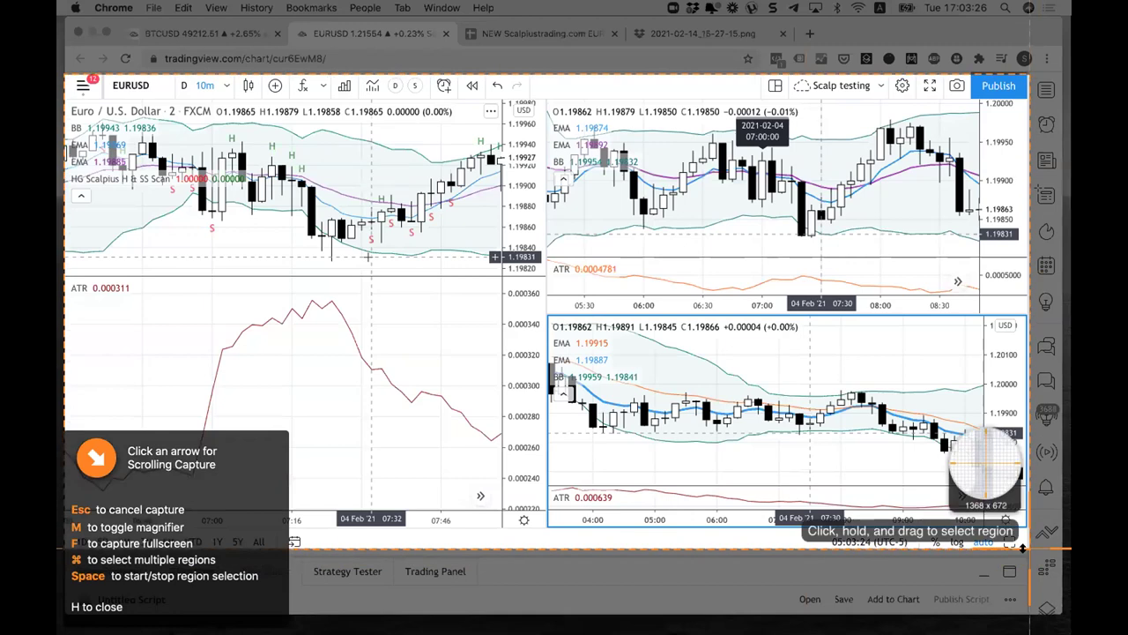
pyautogui.press('Escape')
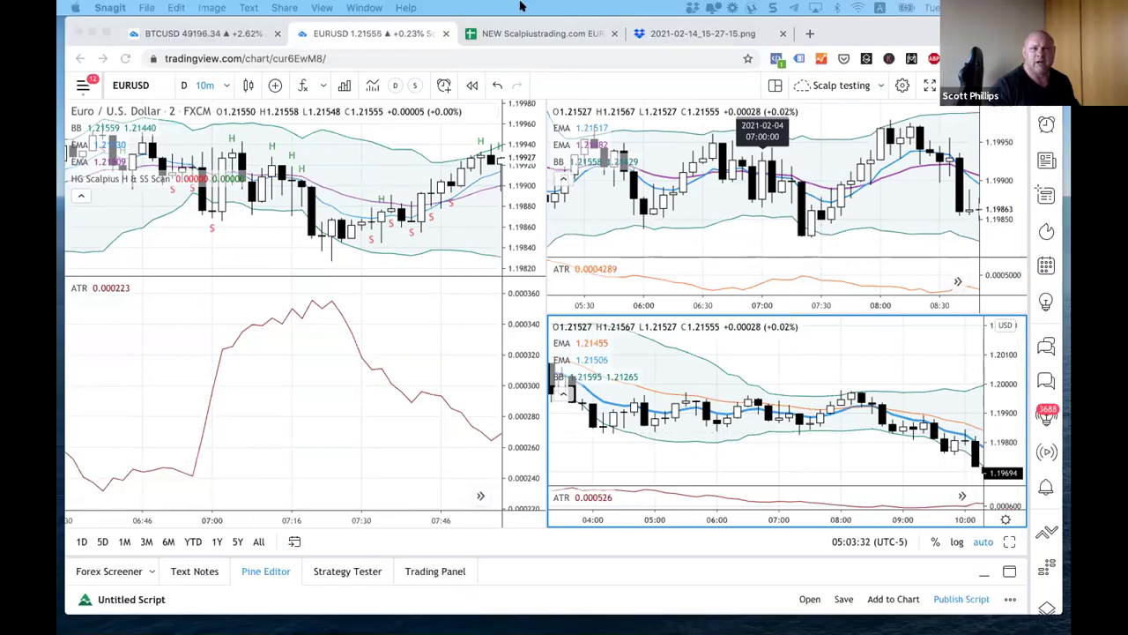
pyautogui.click(310, 264)
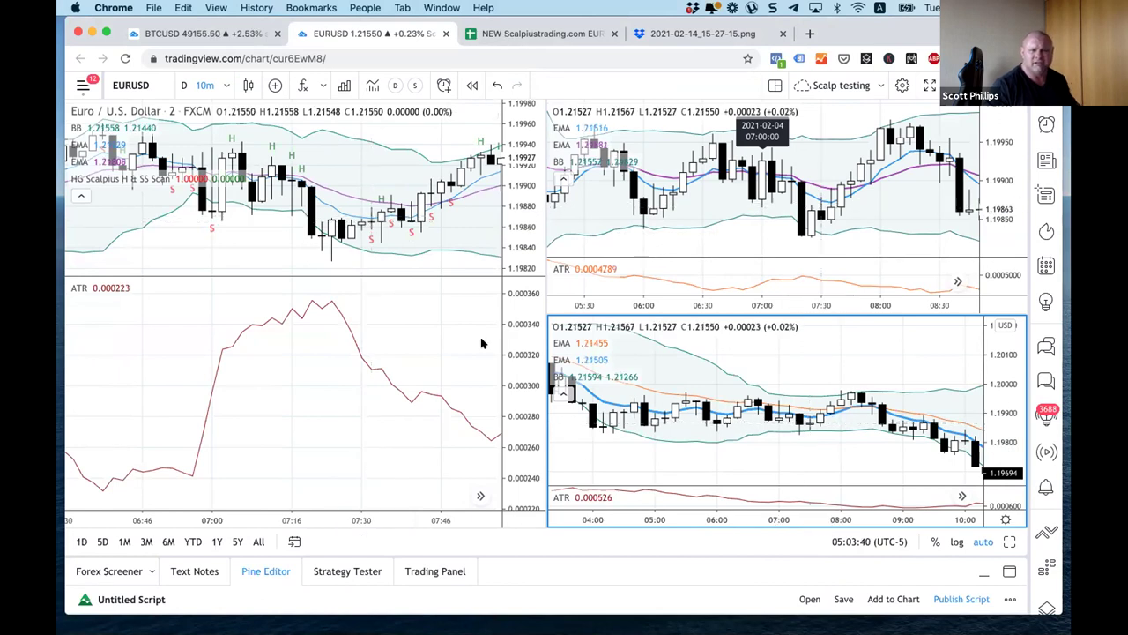
pyautogui.hotkey('ctrl', 'Tab')
# Step: Enter entry 1.19855, stop 1.19880 and R 2.5 for the 7:30 trade
pyautogui.write('1.19855')
pyautogui.press('Tab')
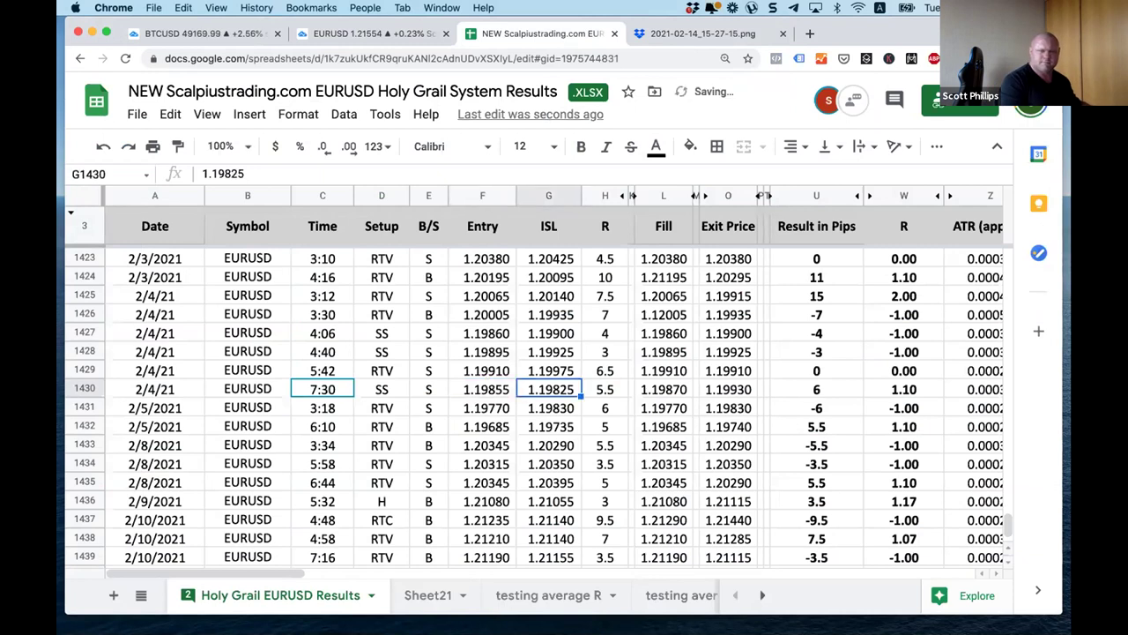
pyautogui.write('1.19')
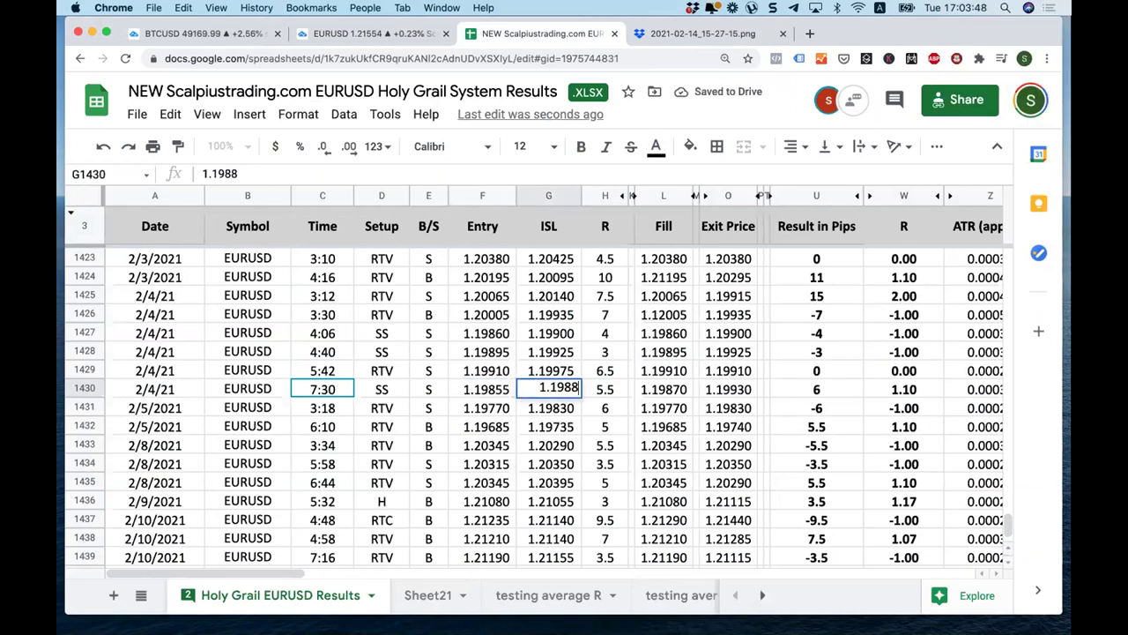
pyautogui.write('88')
pyautogui.press('Tab')
pyautogui.write('2.5')
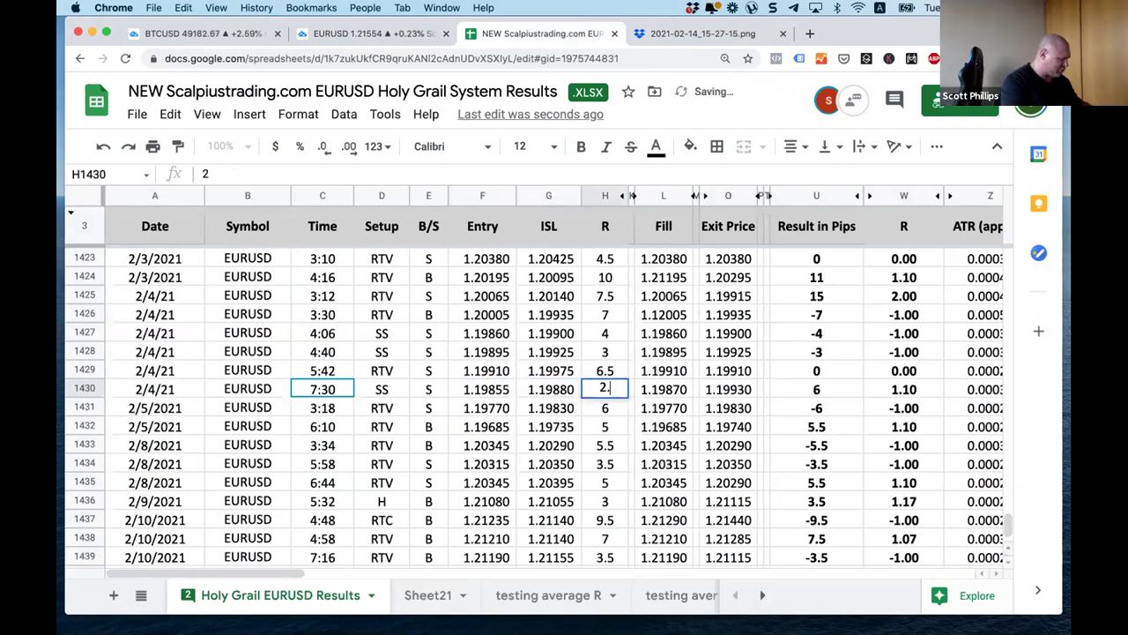
pyautogui.press('Tab')
# Step: Log fill 1.19855, exit 1.1988, −2.5 pips and −0.83 R for the trade
pyautogui.click(663, 389)
pyautogui.write('1.19855')
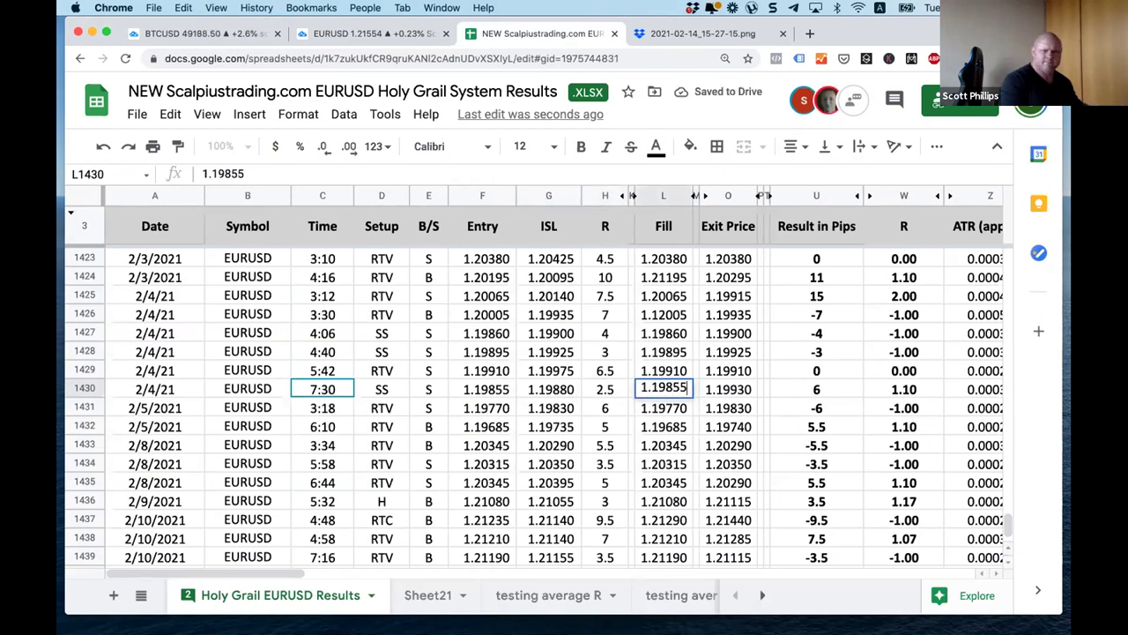
pyautogui.press('Tab')
pyautogui.write('1.1988')
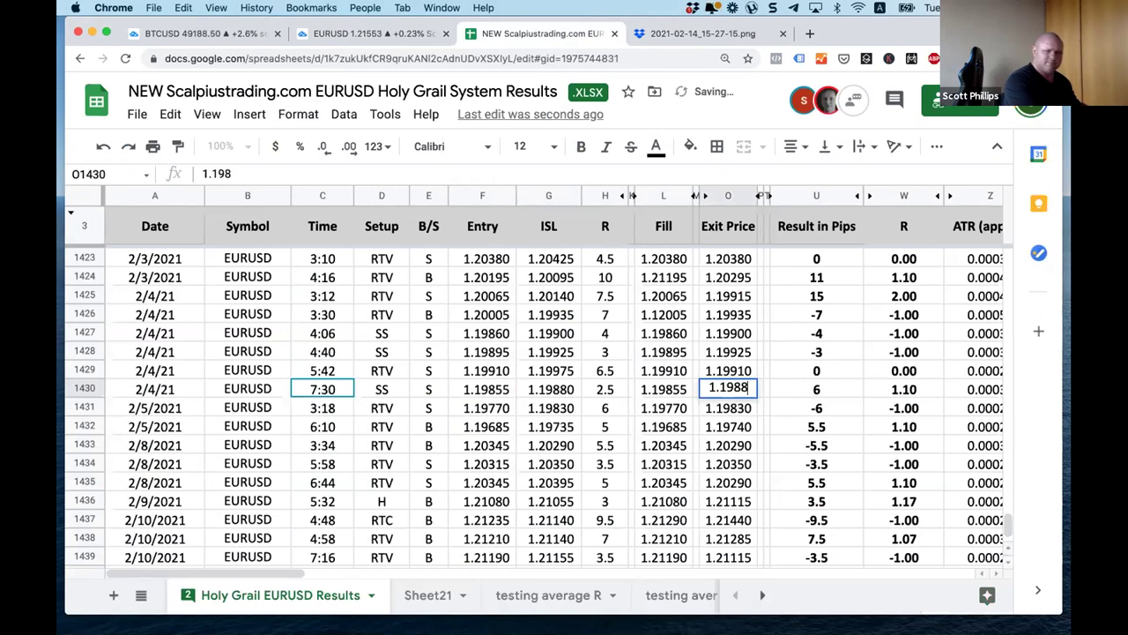
pyautogui.press('Tab')
pyautogui.press('Tab')
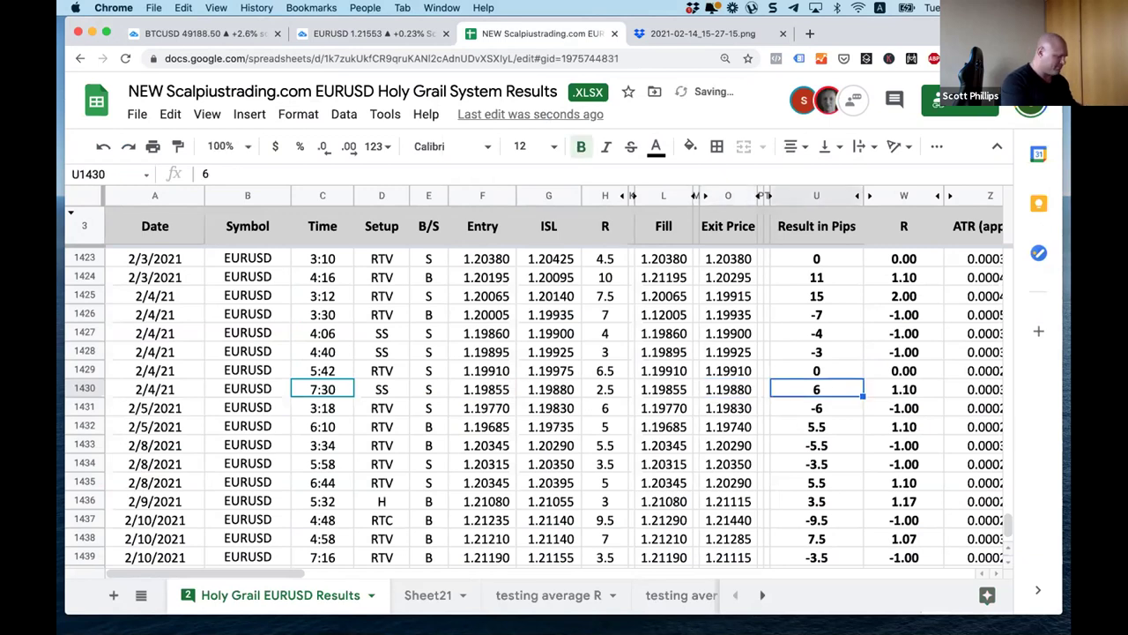
pyautogui.write('-2.5')
pyautogui.press('Tab')
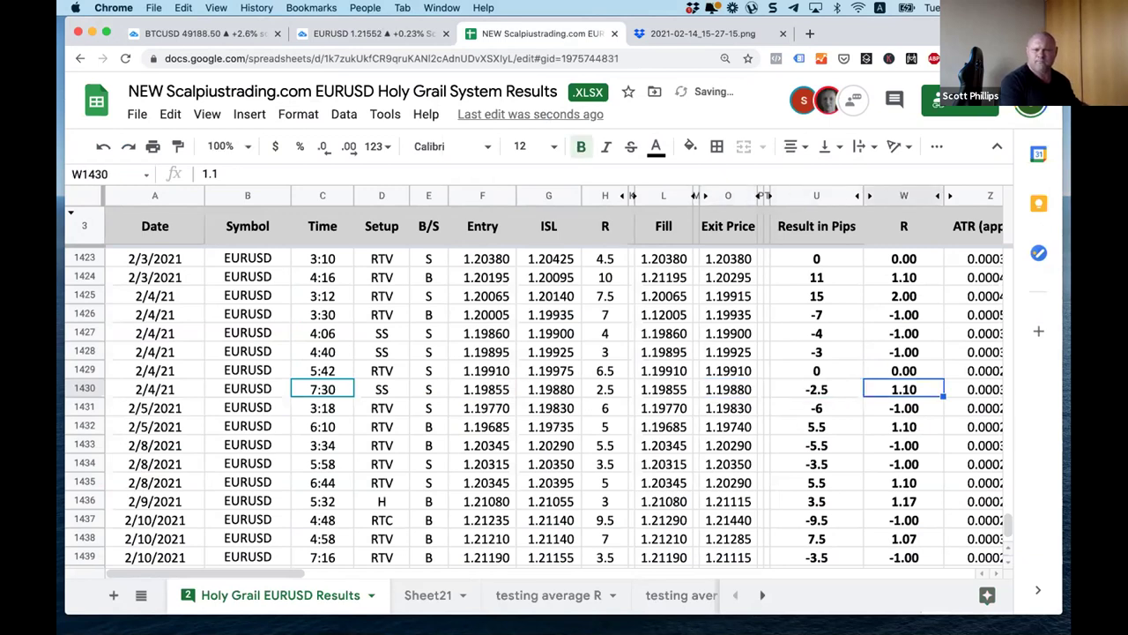
pyautogui.write('-0.83')
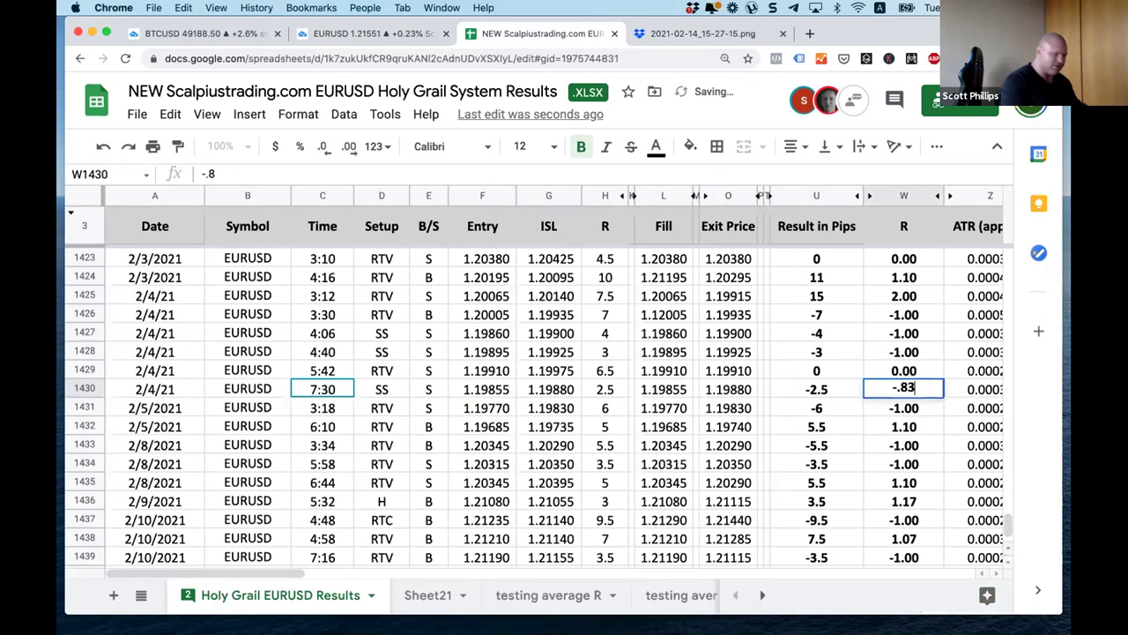
pyautogui.press('Tab')
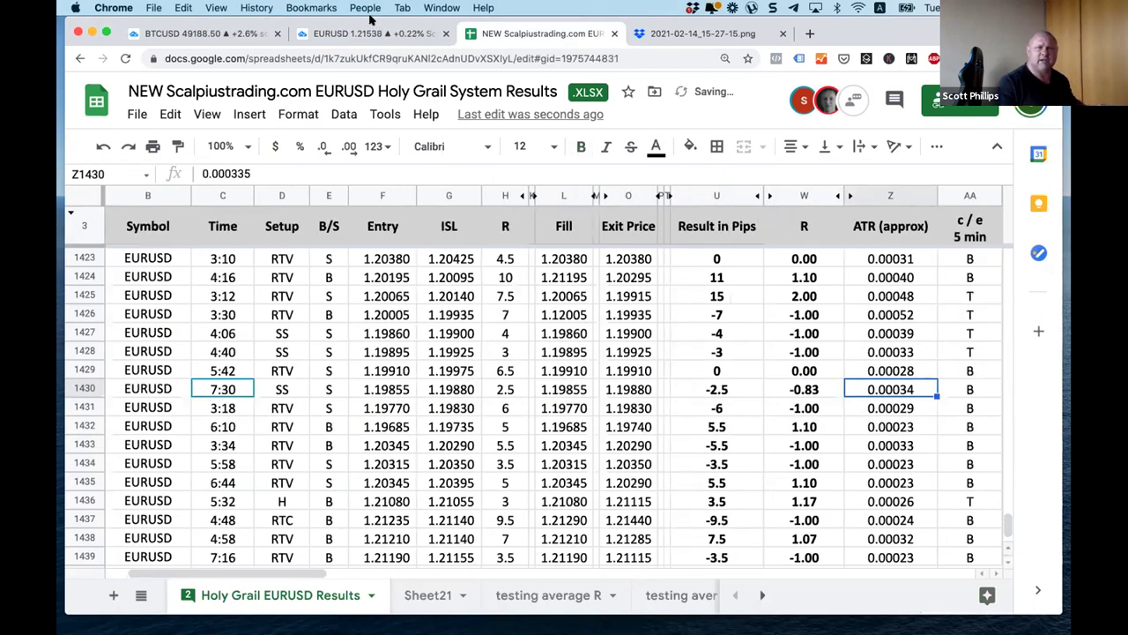
# Step: After checking the charts, correct the ATR in Z1430 to 0.000311
pyautogui.click(367, 34)
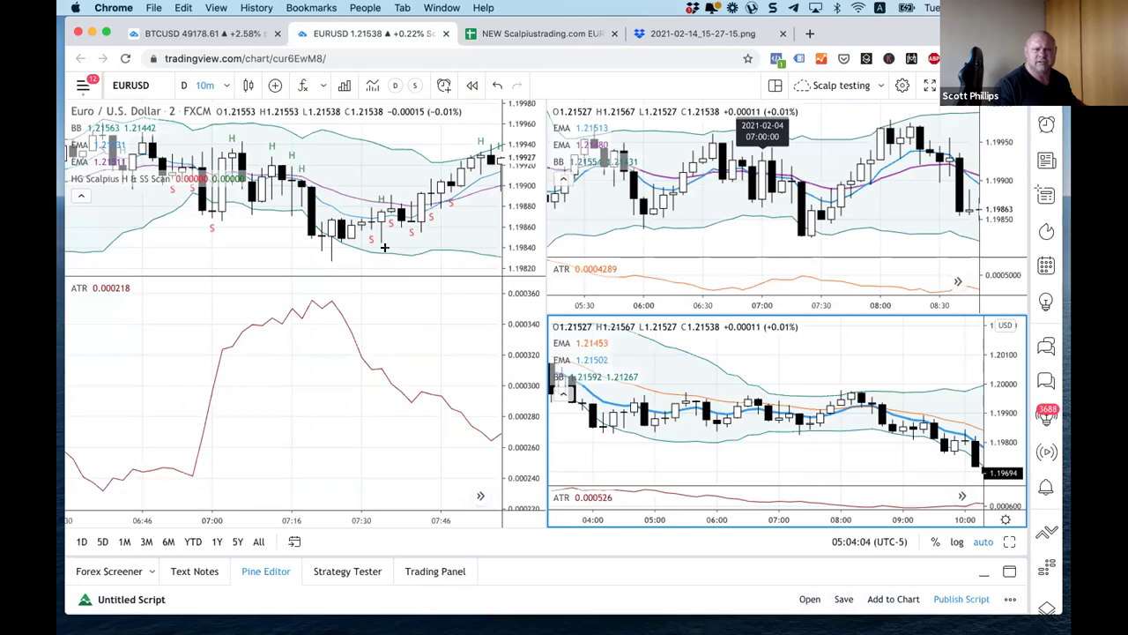
pyautogui.click(540, 33)
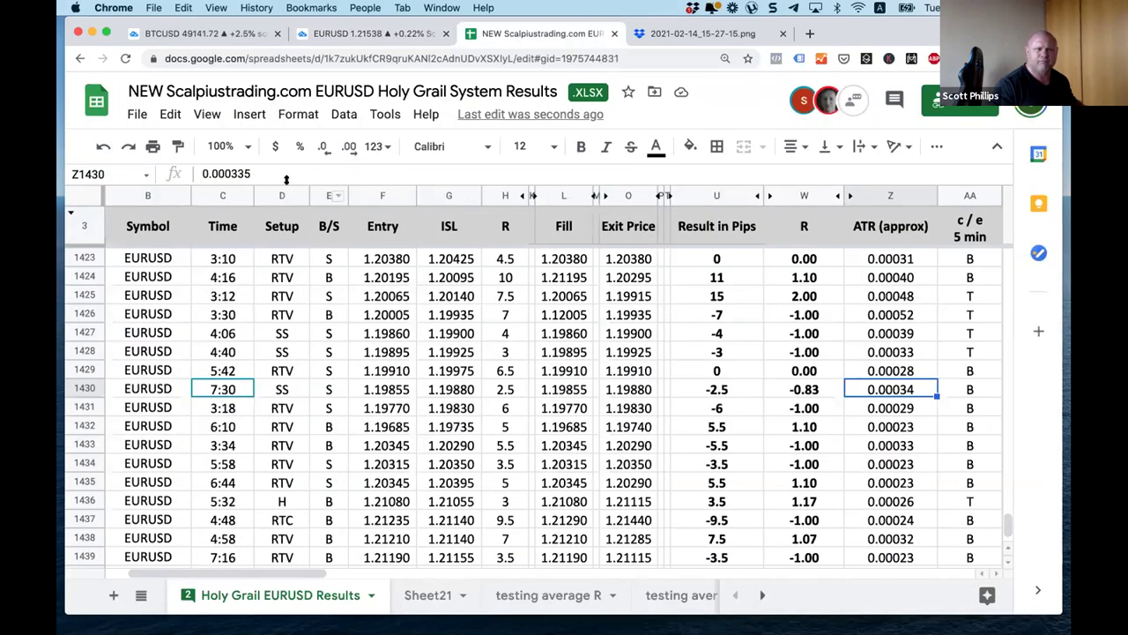
pyautogui.click(266, 172)
pyautogui.press('BackSpace')
pyautogui.press('BackSpace')
pyautogui.write('11')
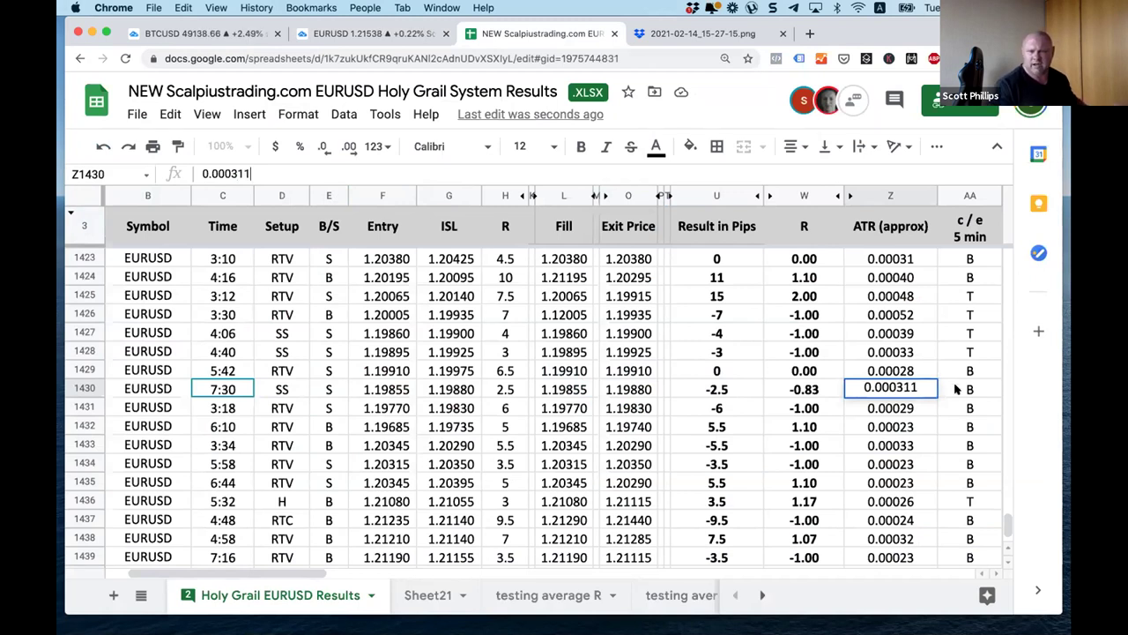
pyautogui.click(956, 389)
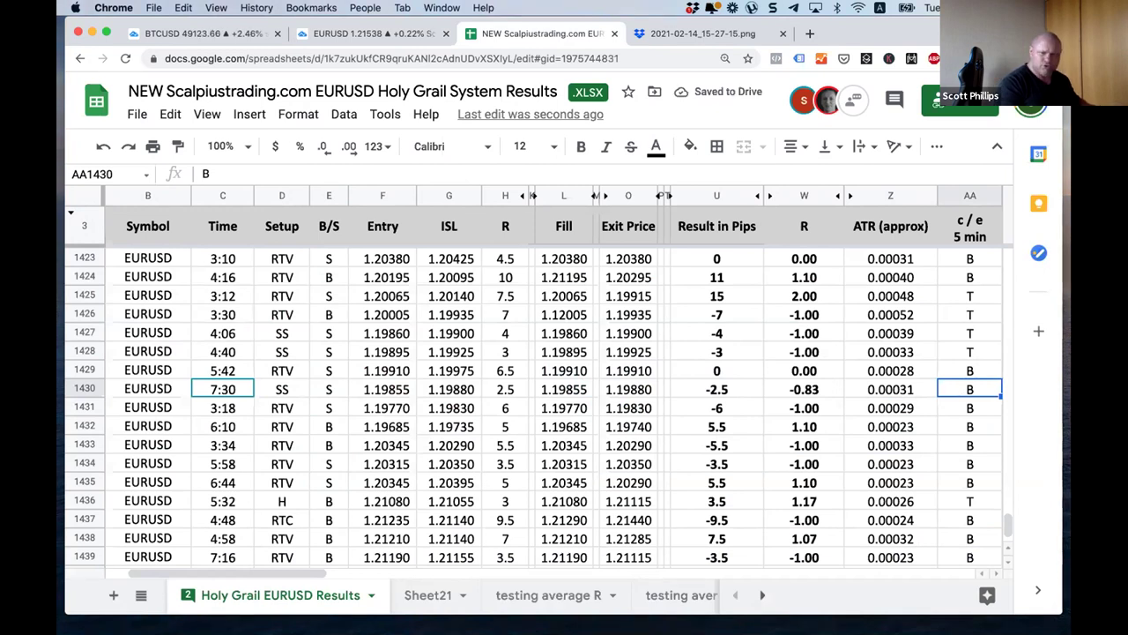
# Step: Mark the 5-min and 10-min columns T and paste the new screenshot link
pyautogui.write('T')
pyautogui.press('Tab')
pyautogui.write('T')
pyautogui.press('Tab')
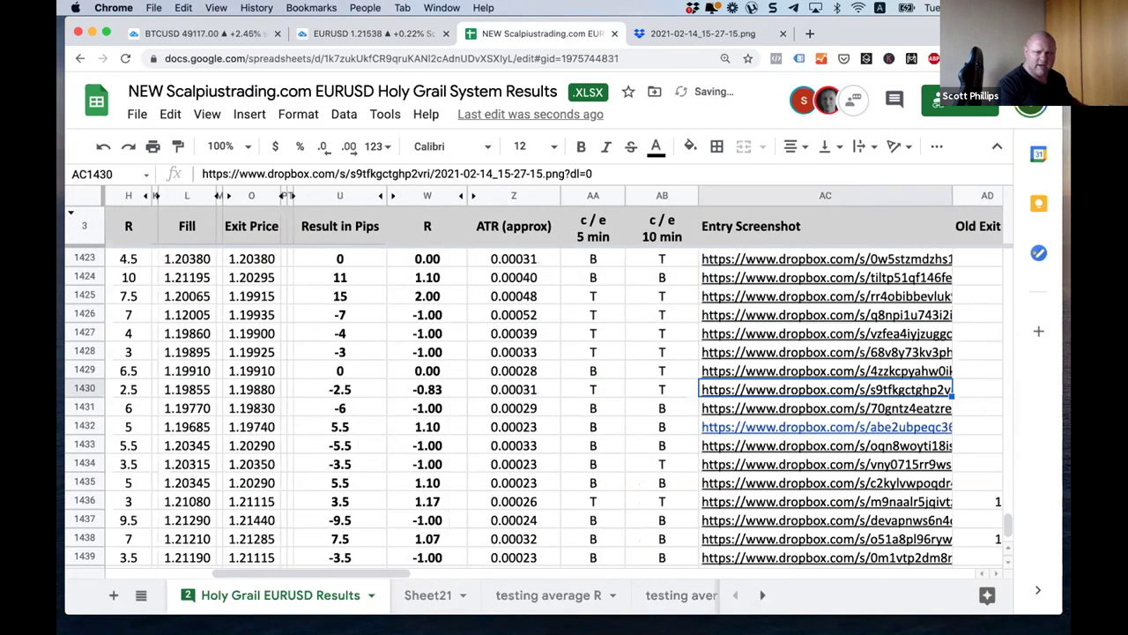
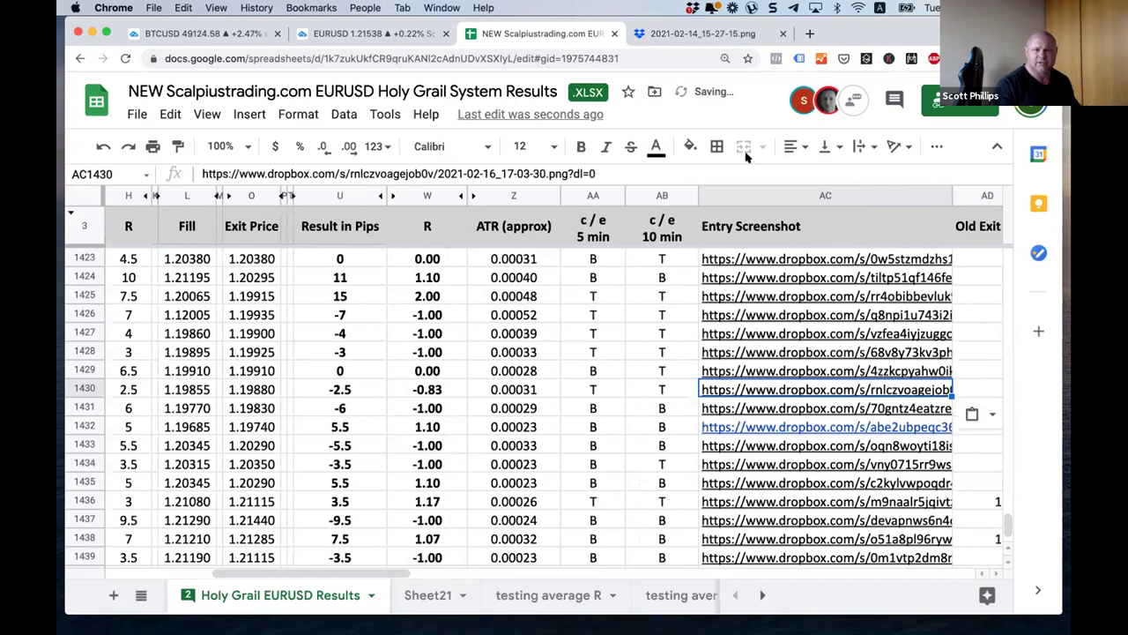
pyautogui.click(361, 34)
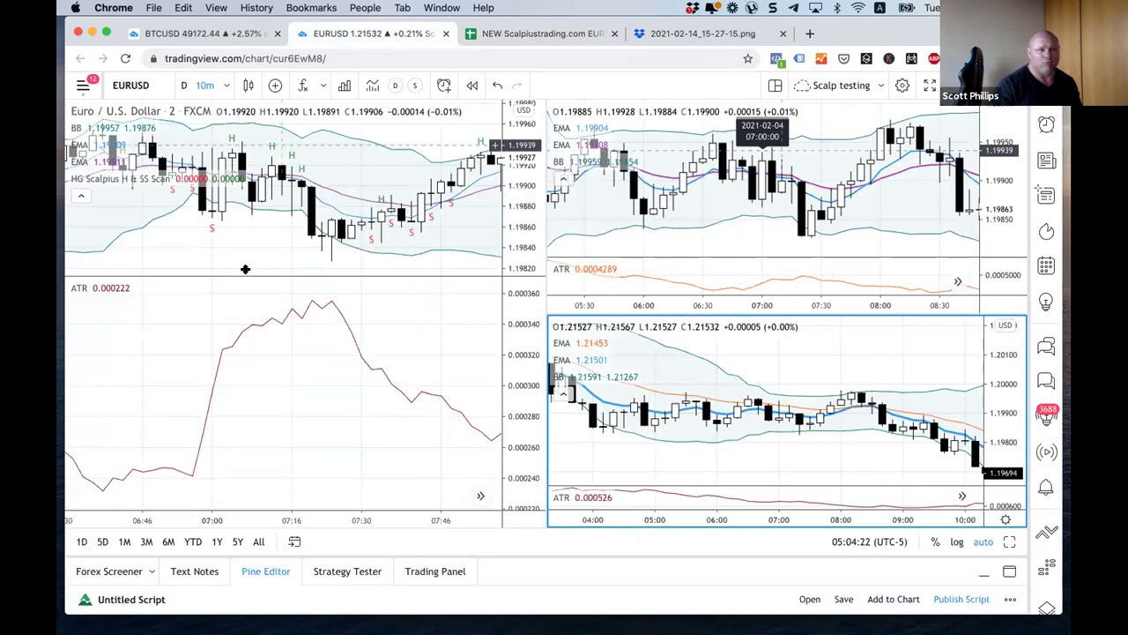
# Step: Make the left chart active and enlarge its price pane above the ATR
pyautogui.click(266, 268)
pyautogui.moveTo(266, 269); pyautogui.dragTo(260, 395)
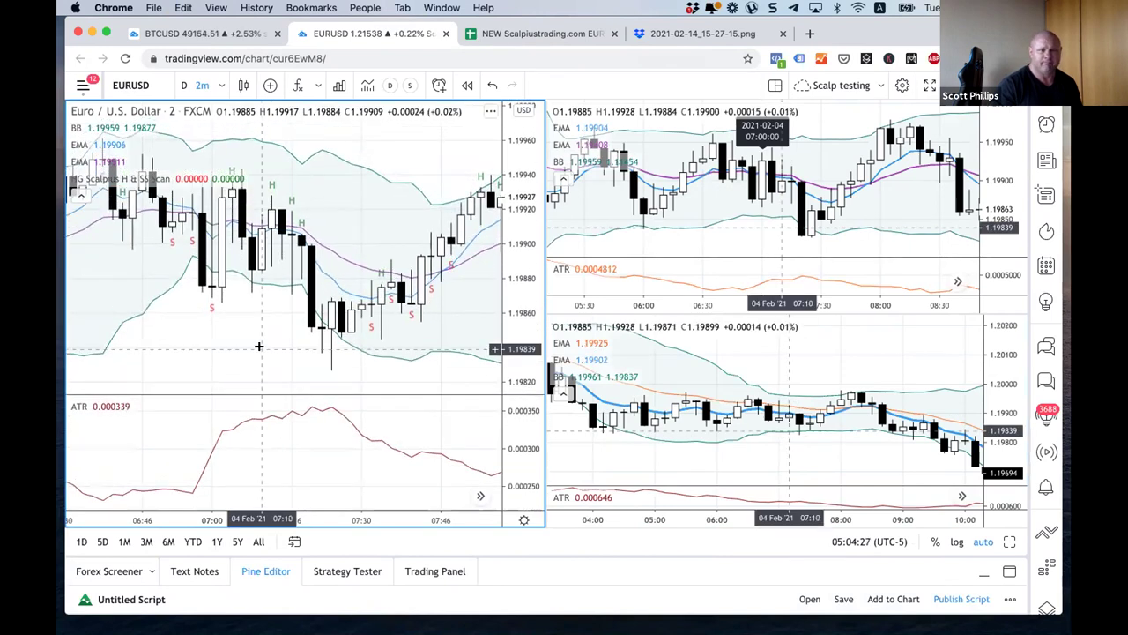
pyautogui.hscroll(5, 250, 346)
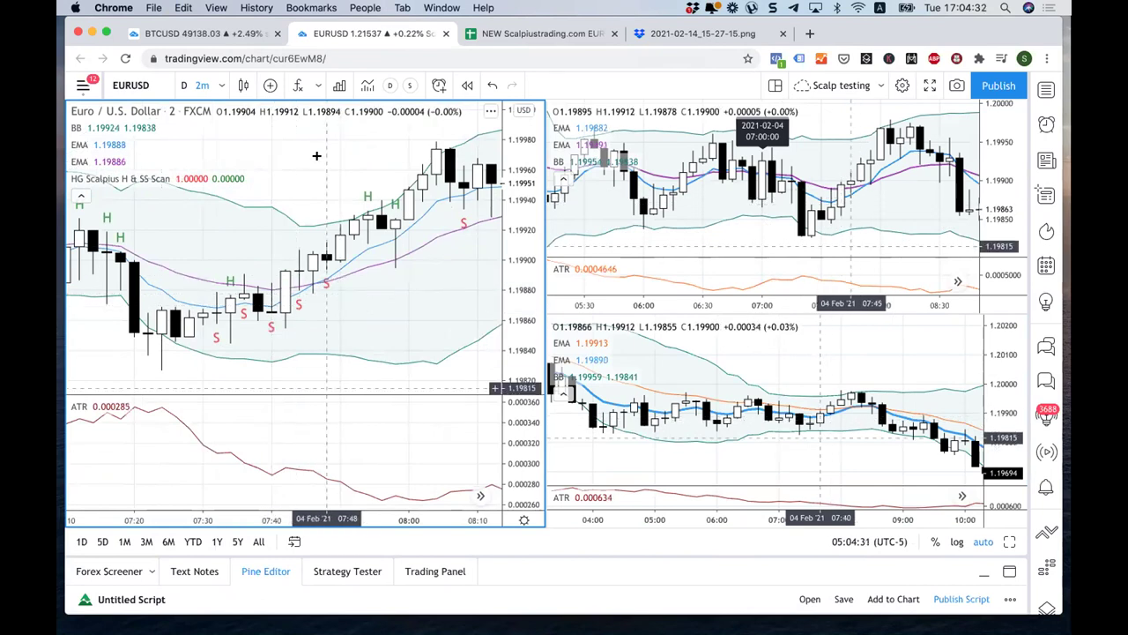
pyautogui.click(294, 541)
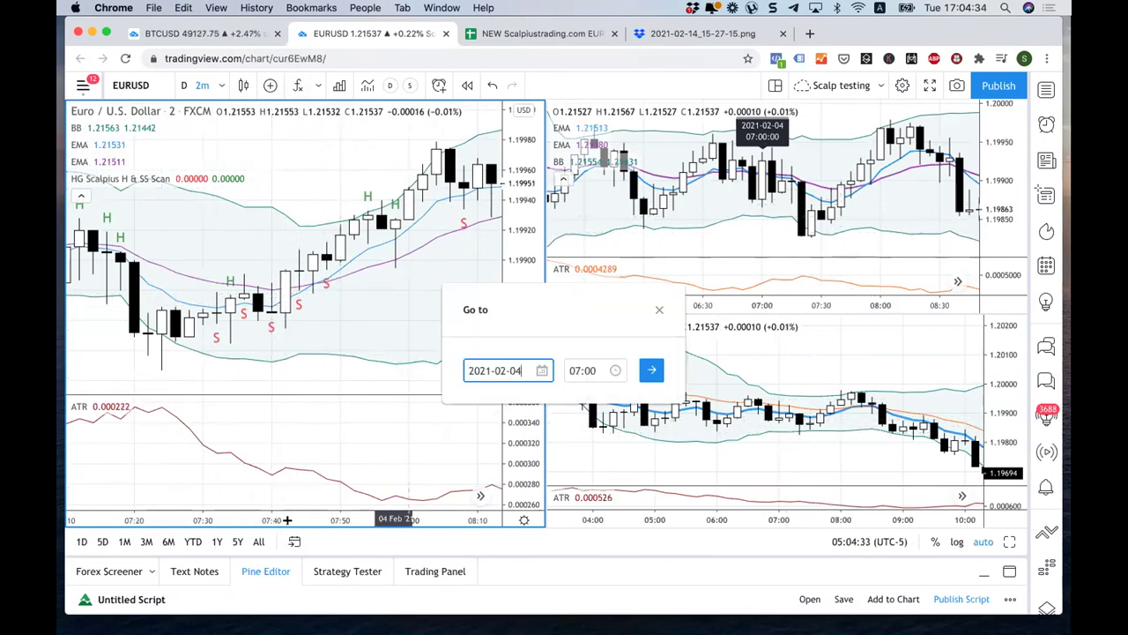
pyautogui.click(532, 374)
pyautogui.click(590, 456)
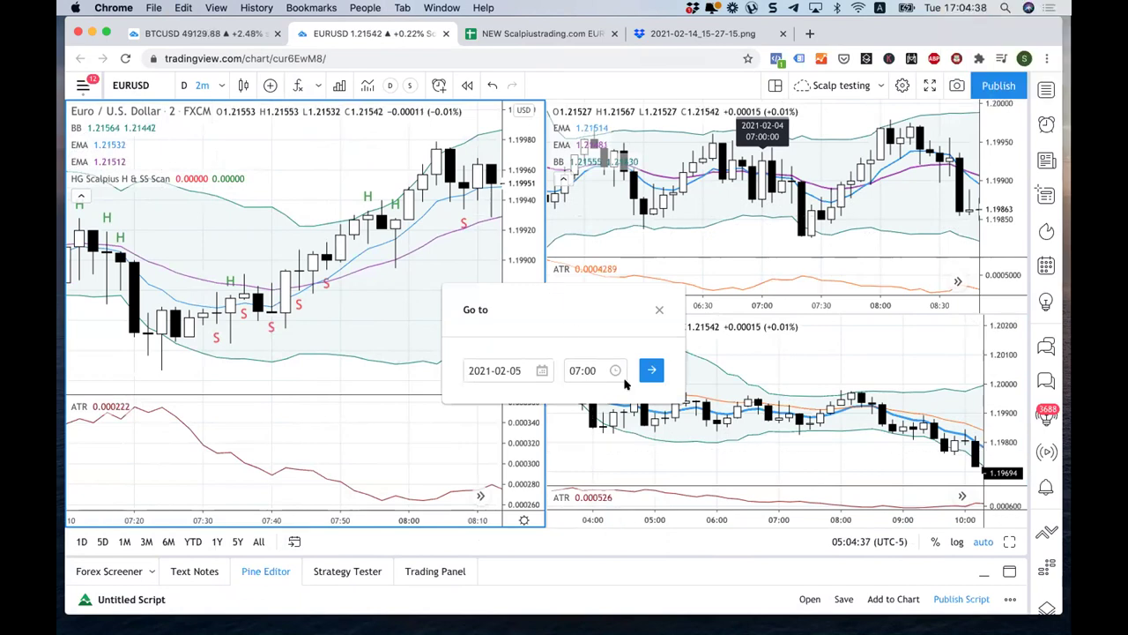
pyautogui.click(571, 370)
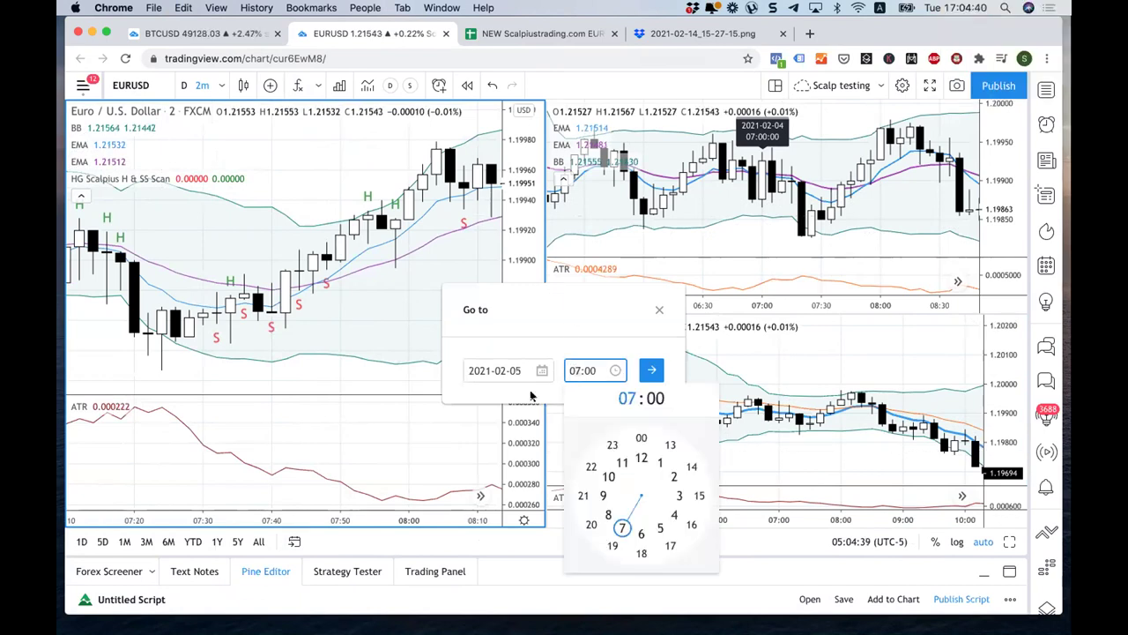
pyautogui.write('08')
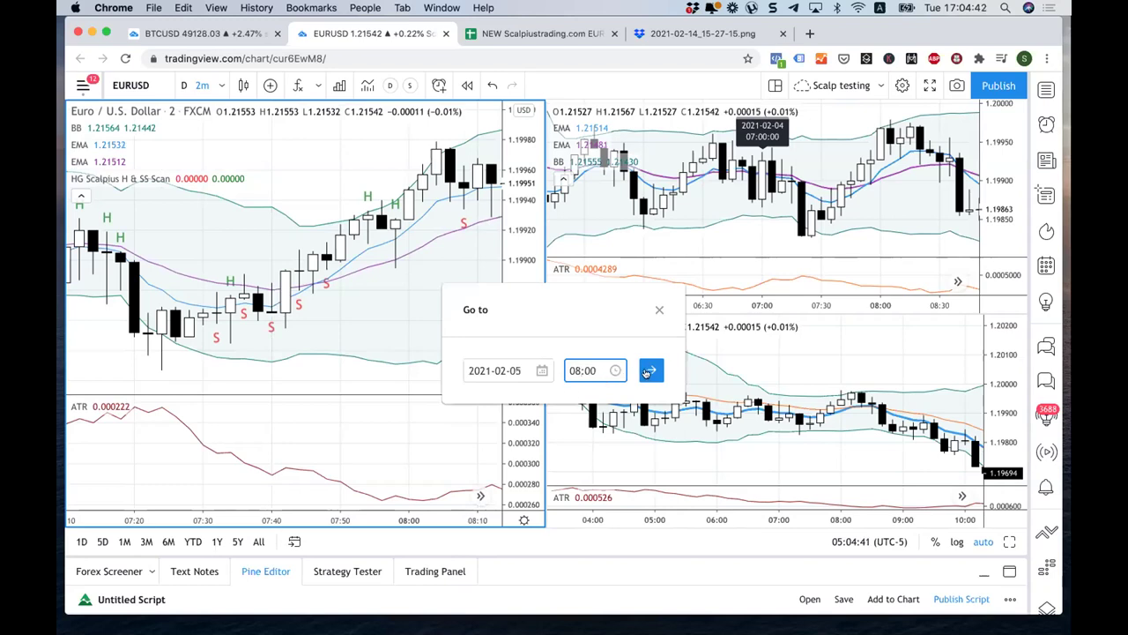
pyautogui.click(649, 371)
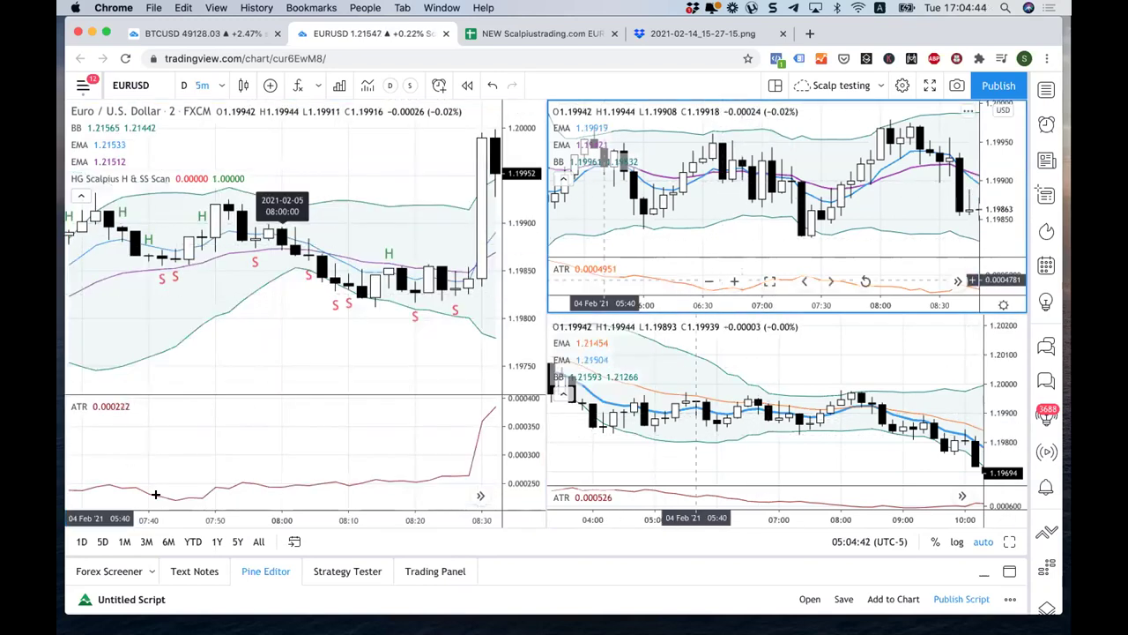
pyautogui.click(295, 541)
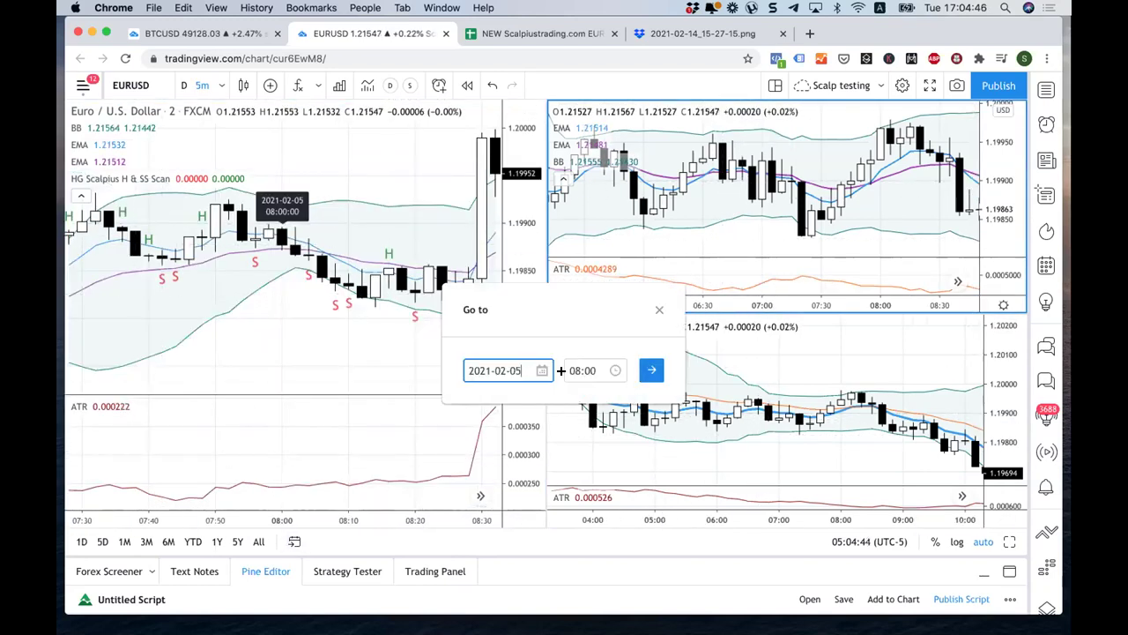
pyautogui.click(397, 352)
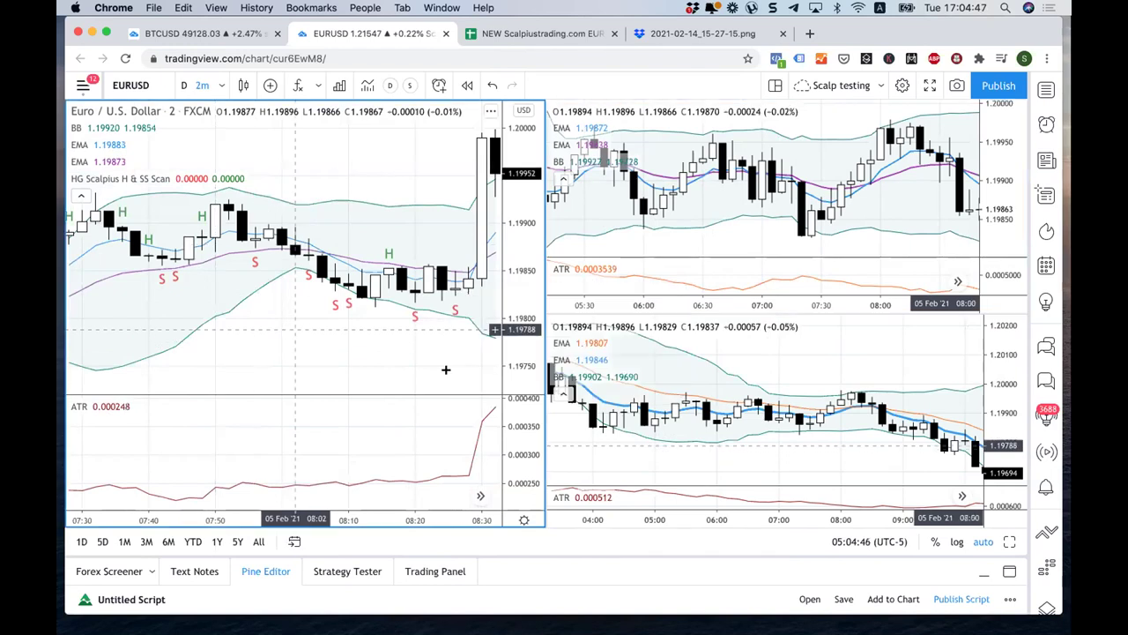
pyautogui.click(295, 541)
pyautogui.click(539, 370)
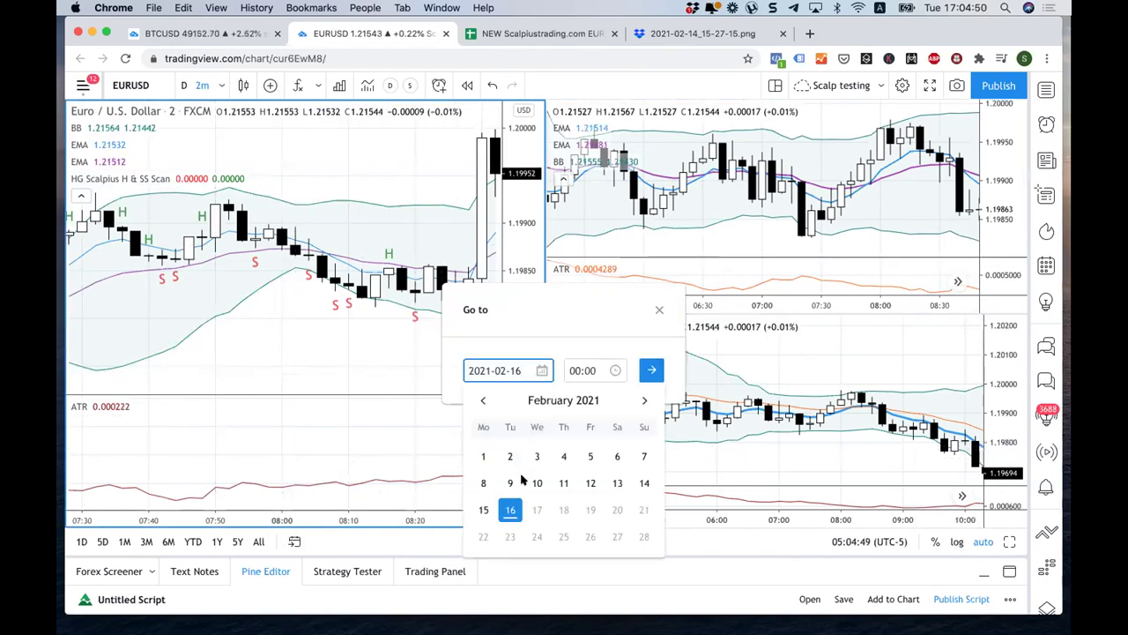
pyautogui.click(564, 455)
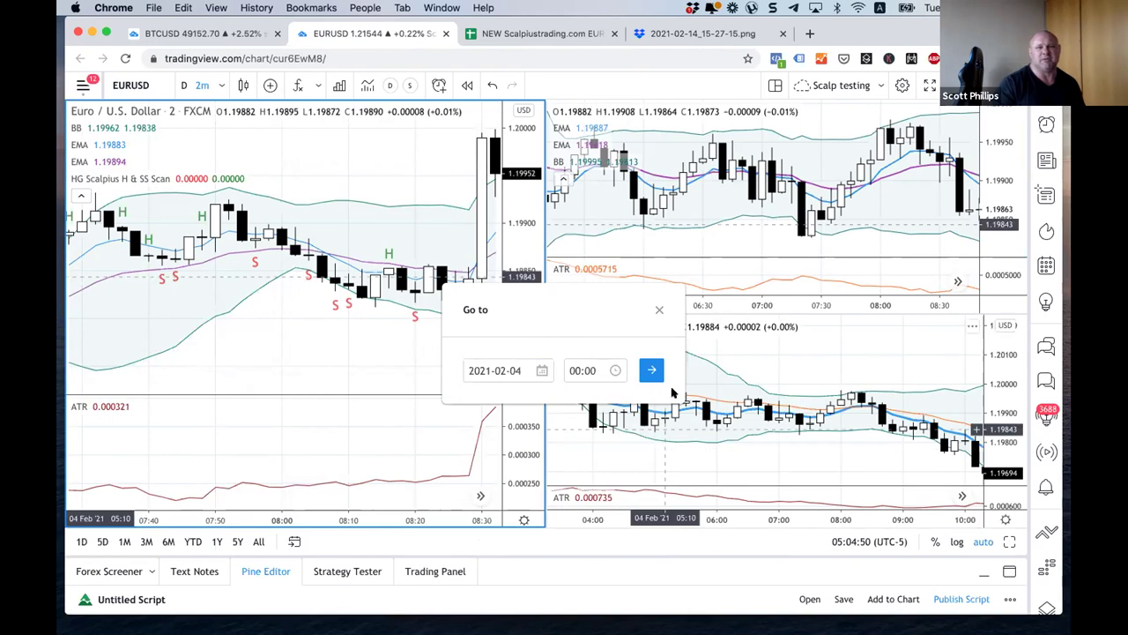
pyautogui.click(570, 369)
pyautogui.write('07')
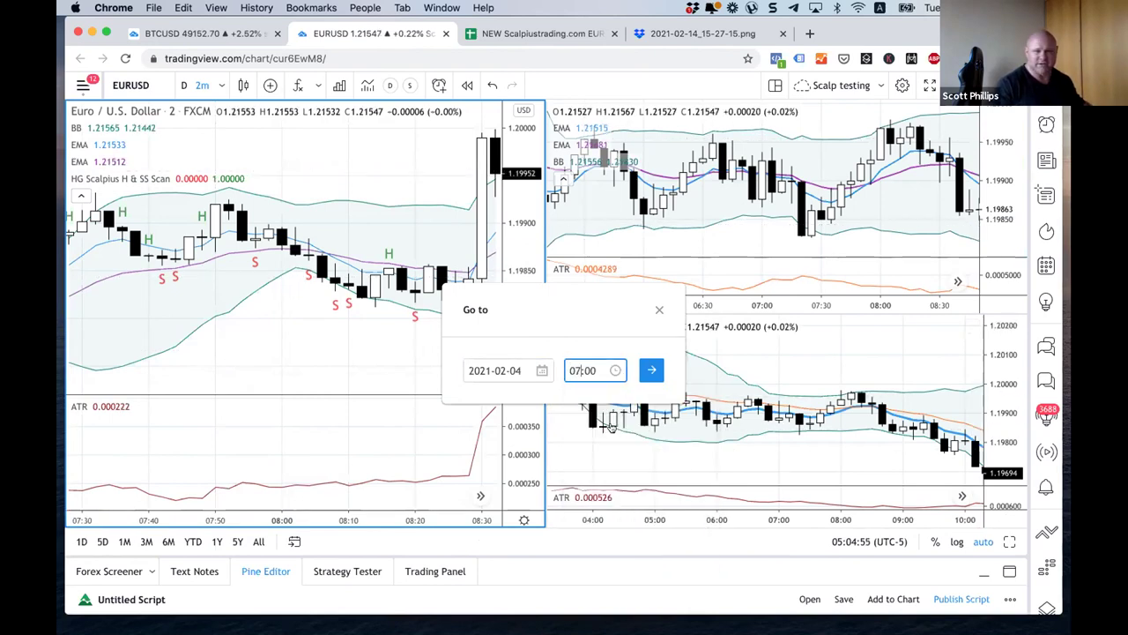
pyautogui.click(652, 370)
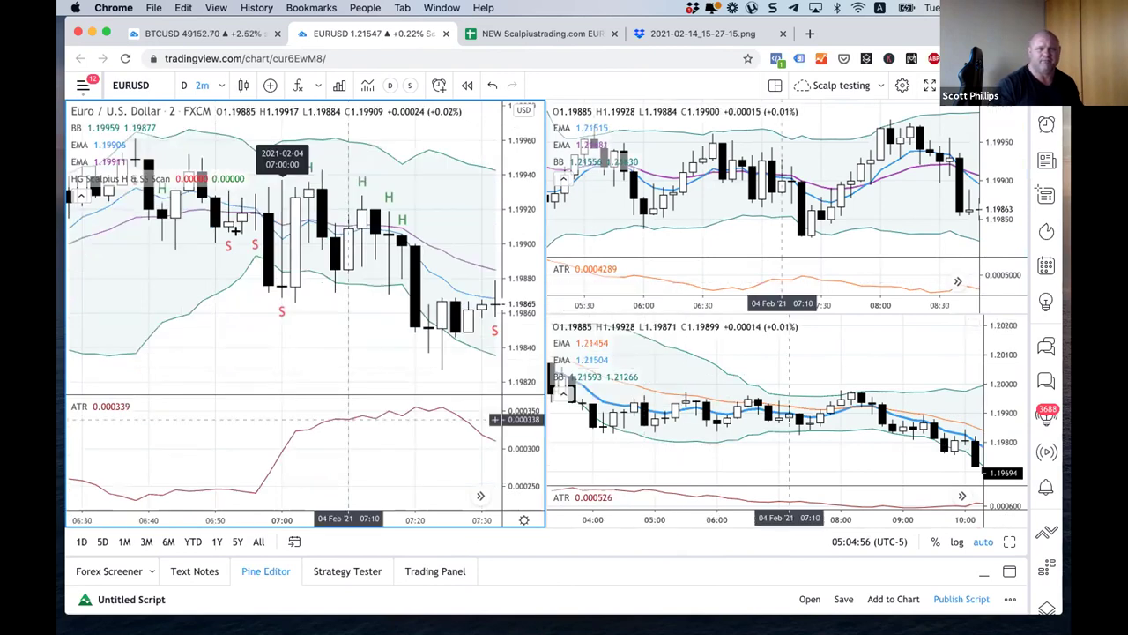
pyautogui.scroll(-5, 235, 230)
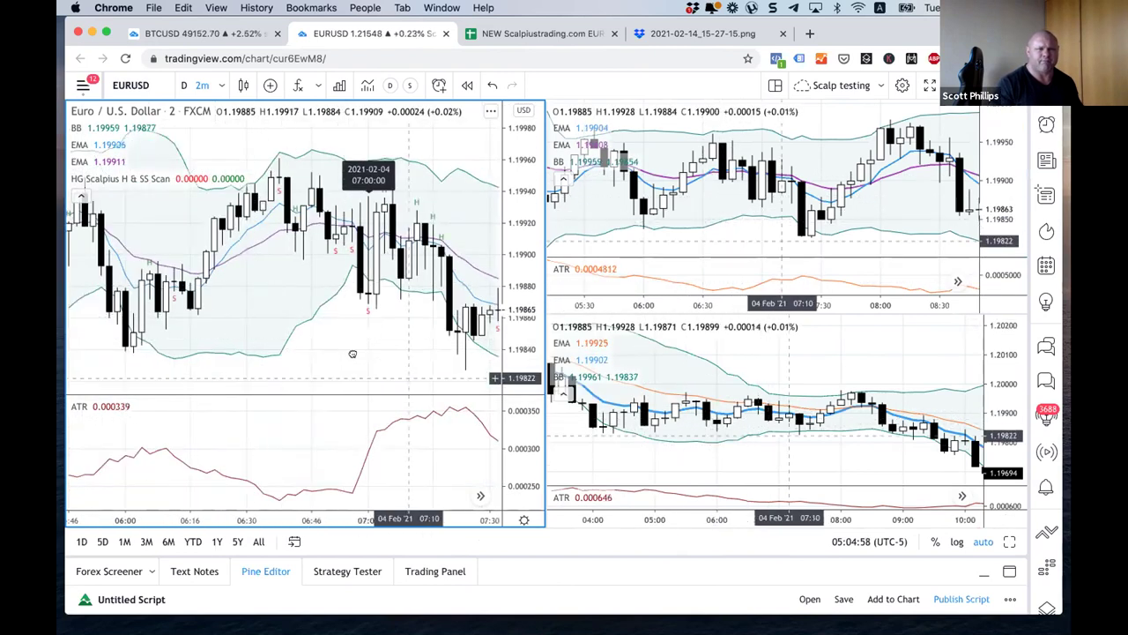
pyautogui.moveTo(353, 353); pyautogui.dragTo(327, 327)
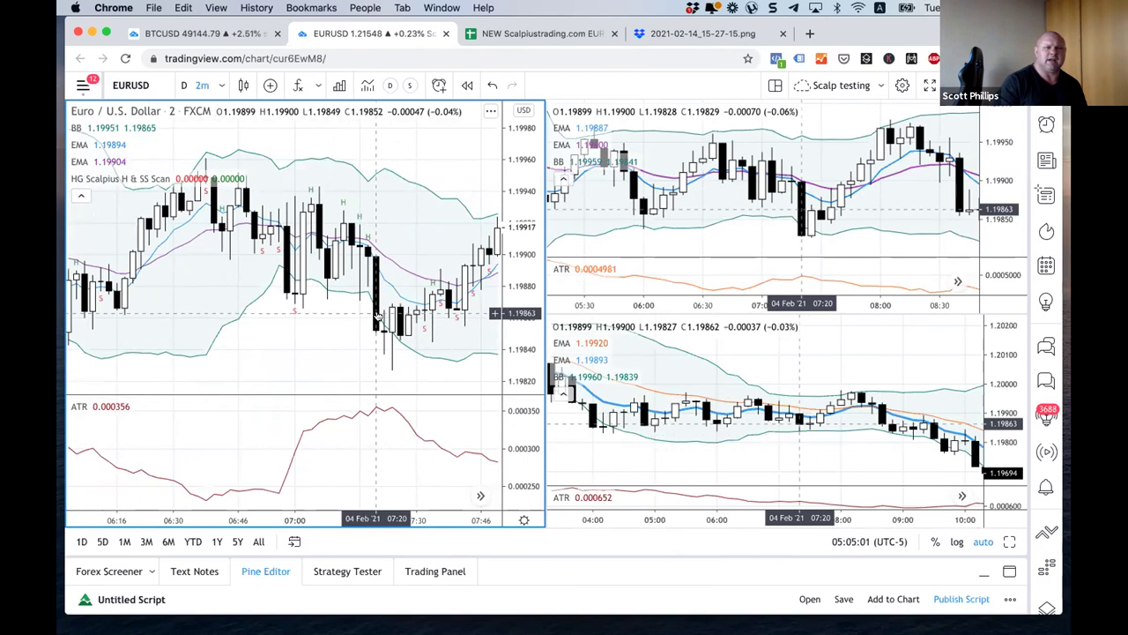
pyautogui.scroll(2, 377, 317)
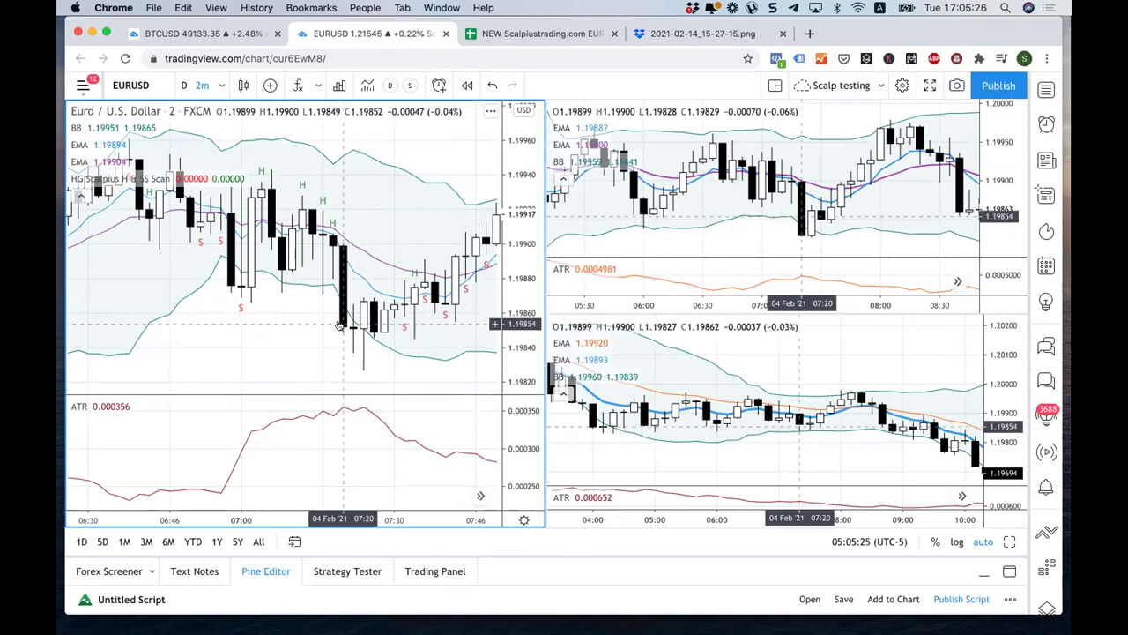
# Step: Reset the first chart to its latest bars and enter interval 5
pyautogui.rightClick(300, 346)
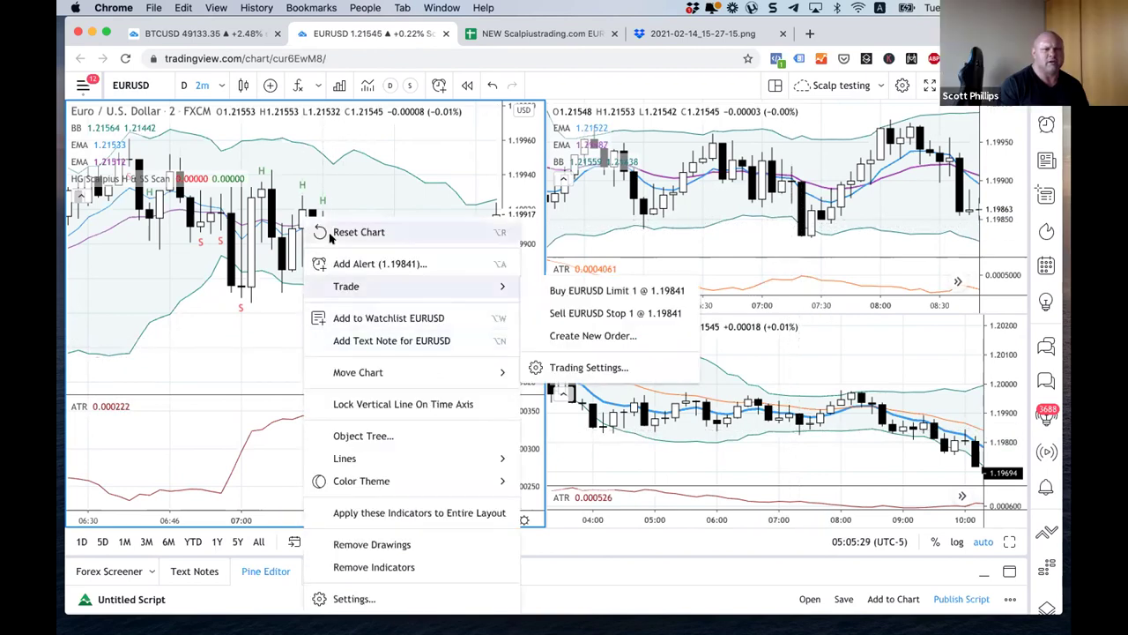
pyautogui.click(371, 232)
pyautogui.press('5')
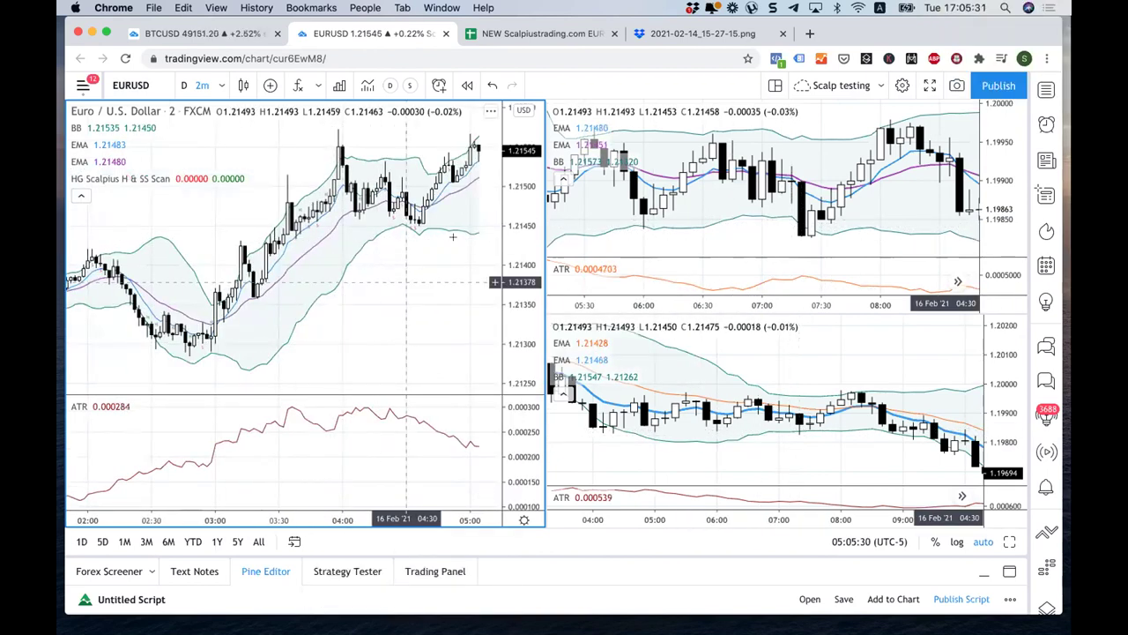
pyautogui.press('Return')
# Step: Reset both right-hand charts and put the left chart on 2-minute candles
pyautogui.rightClick(727, 231)
pyautogui.click(730, 231)
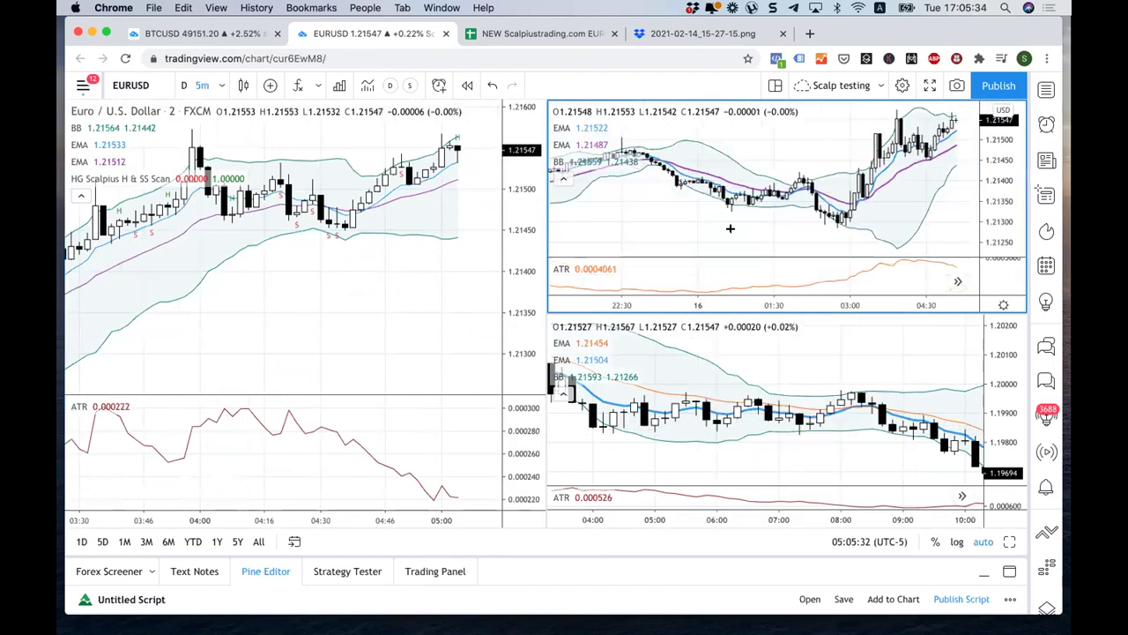
pyautogui.rightClick(832, 231)
pyautogui.click(844, 232)
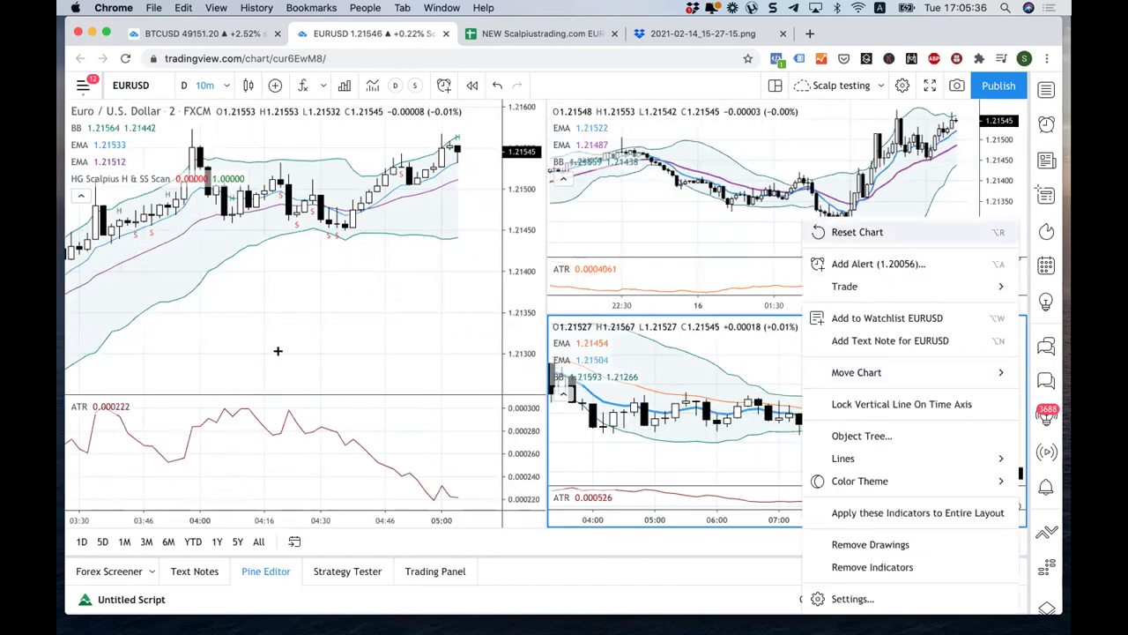
pyautogui.press('2')
pyautogui.press('Return')
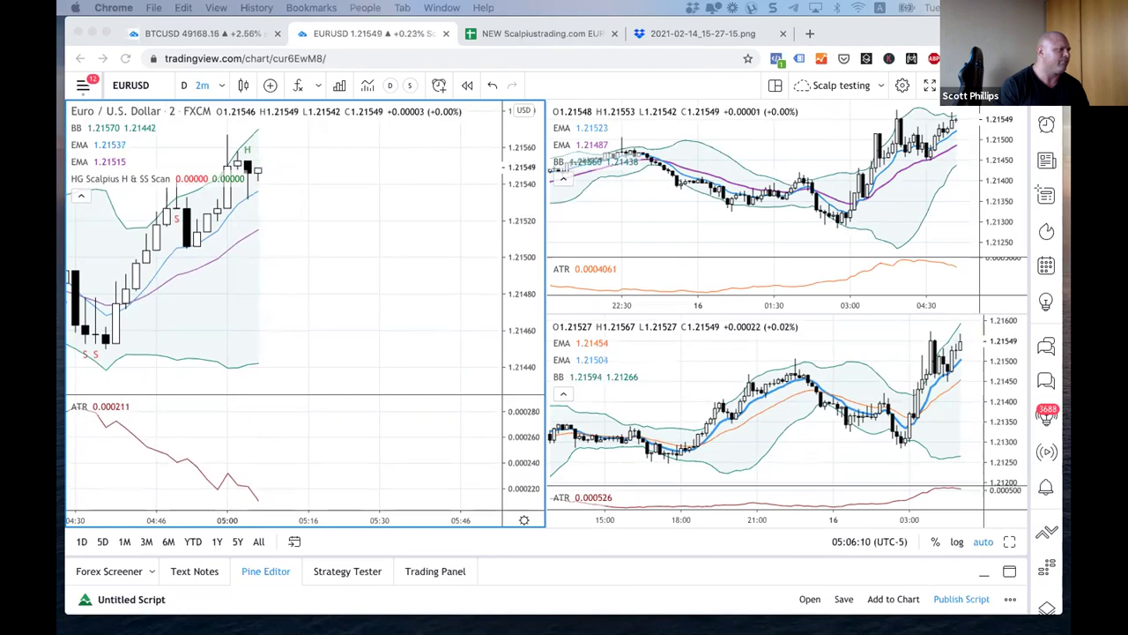
# Step: Zoom the left 2-minute chart in on the newest candles around 05:00
pyautogui.click(294, 141)
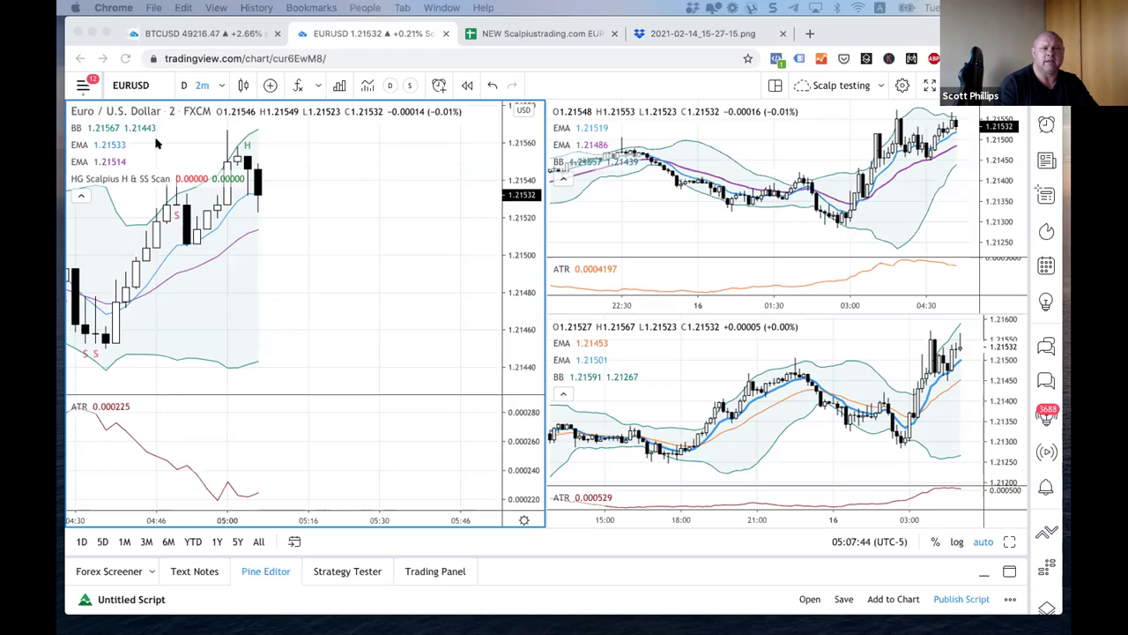
pyautogui.scroll(2, 335, 208)
pyautogui.click(445, 226)
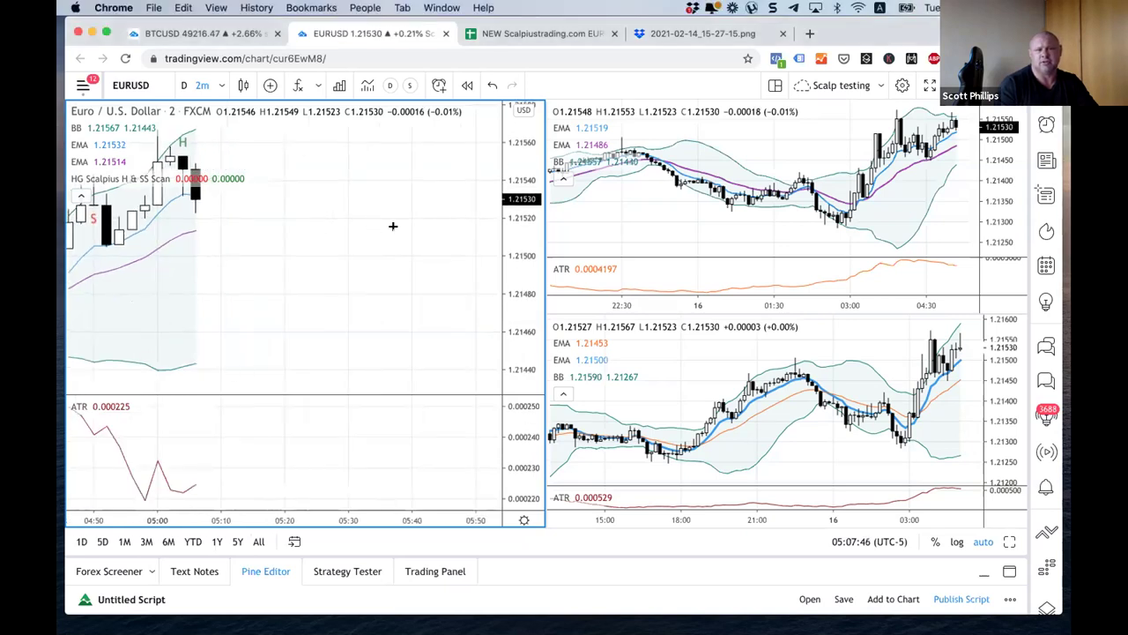
pyautogui.hscroll(-3, 423, 247)
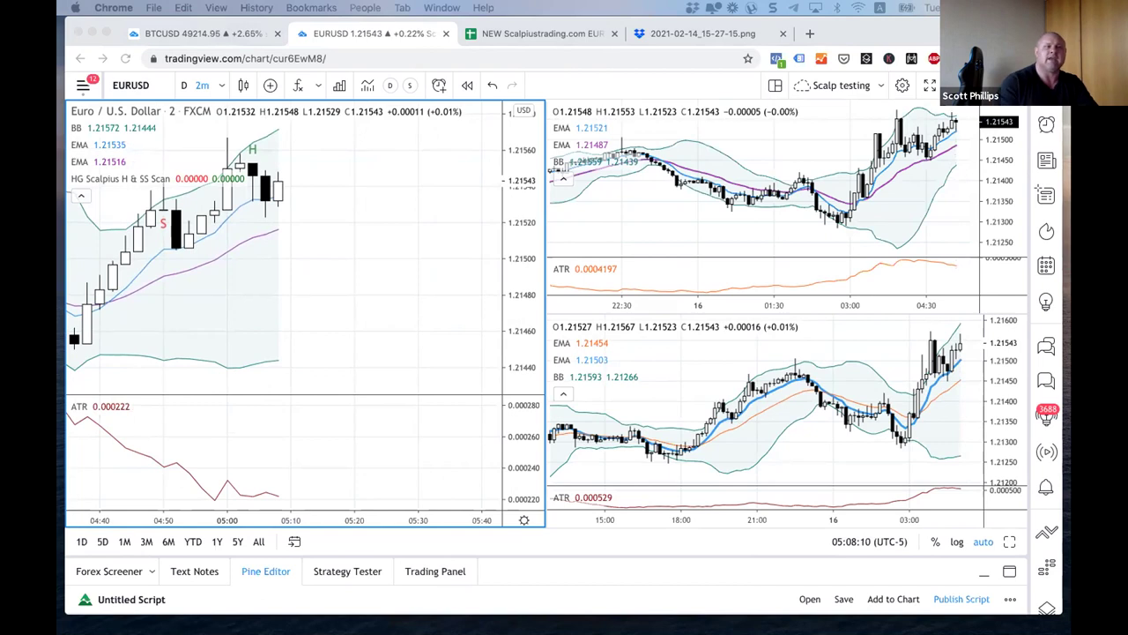
pyautogui.click(287, 221)
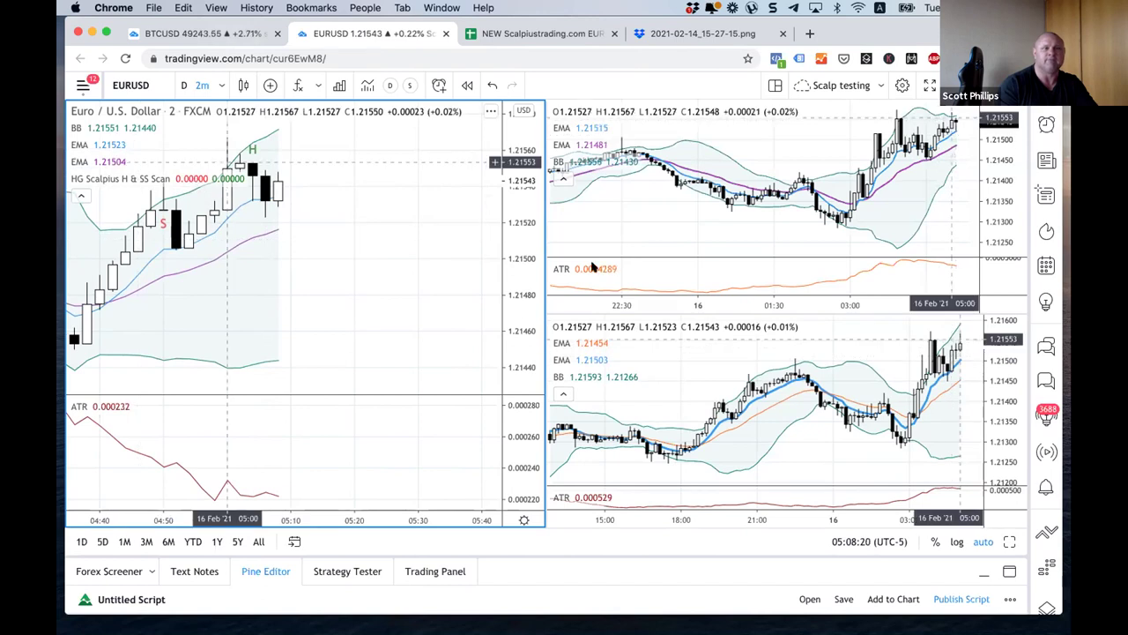
pyautogui.scroll(2, 423, 252)
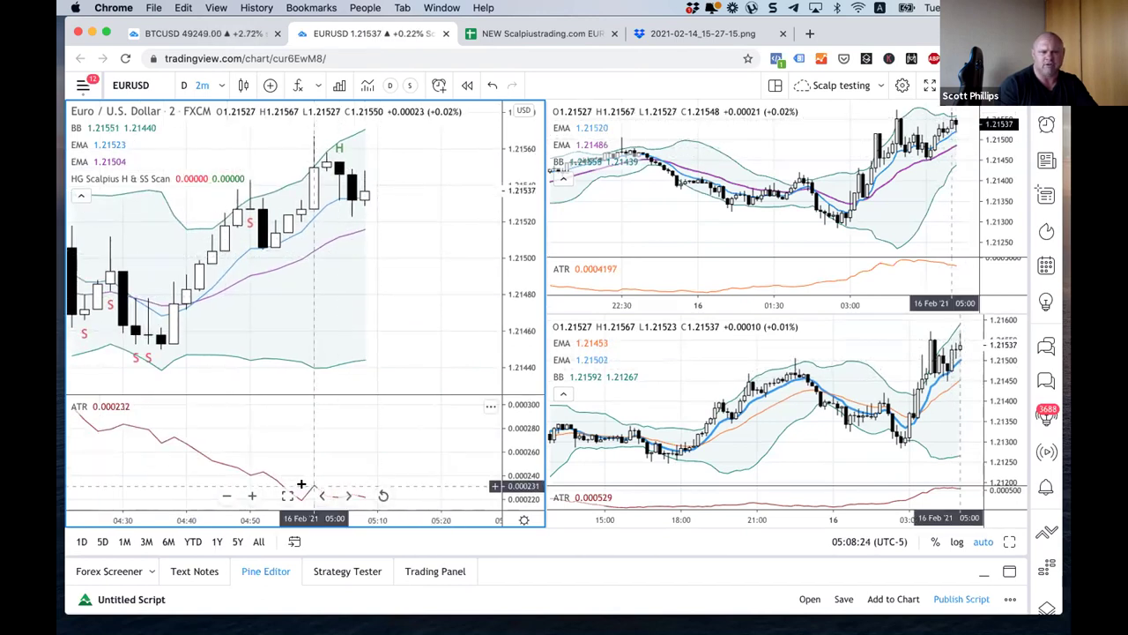
pyautogui.scroll(-1, 324, 417)
# Step: Maximize then restore the ATR pane, and zoom the lower-right chart to about 02:30–05:30
pyautogui.doubleClick(324, 417)
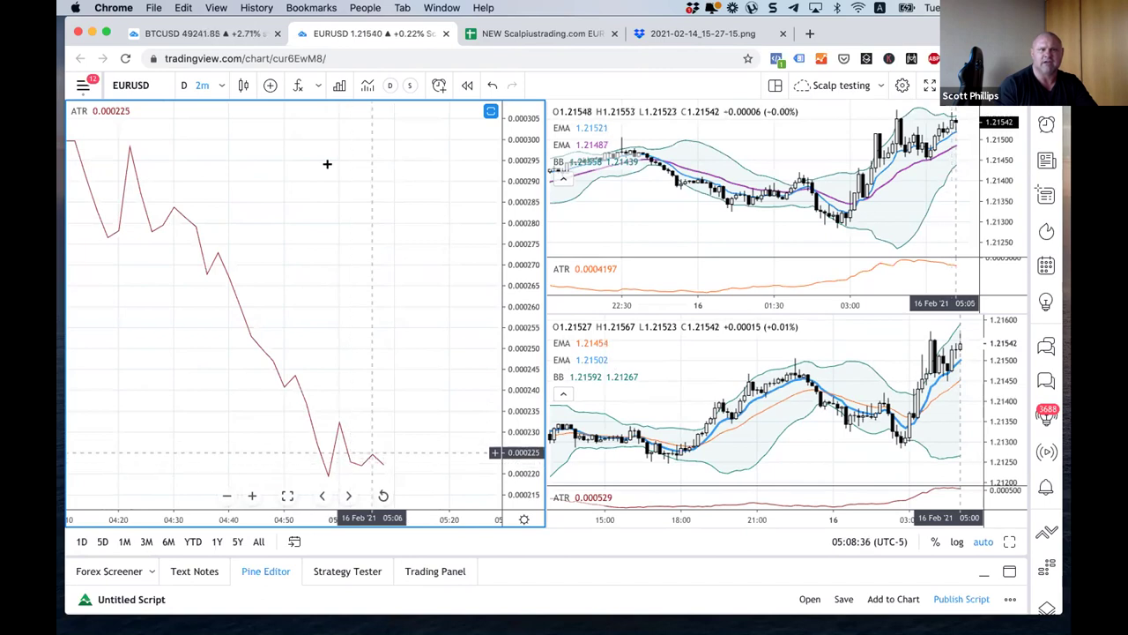
pyautogui.doubleClick(326, 239)
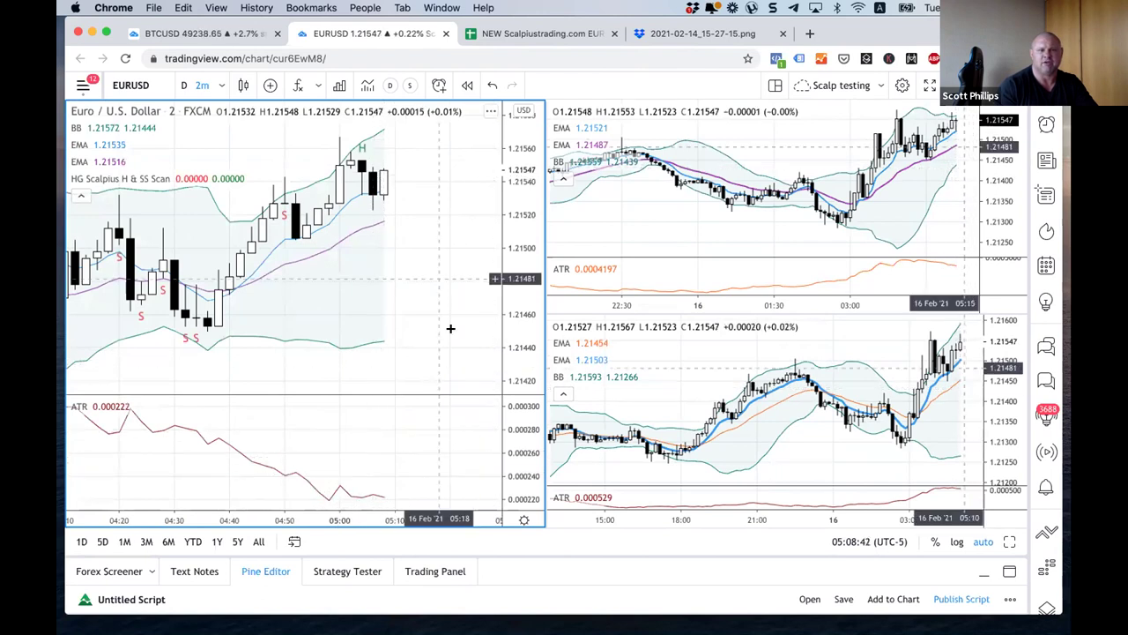
pyautogui.scroll(2, 414, 309)
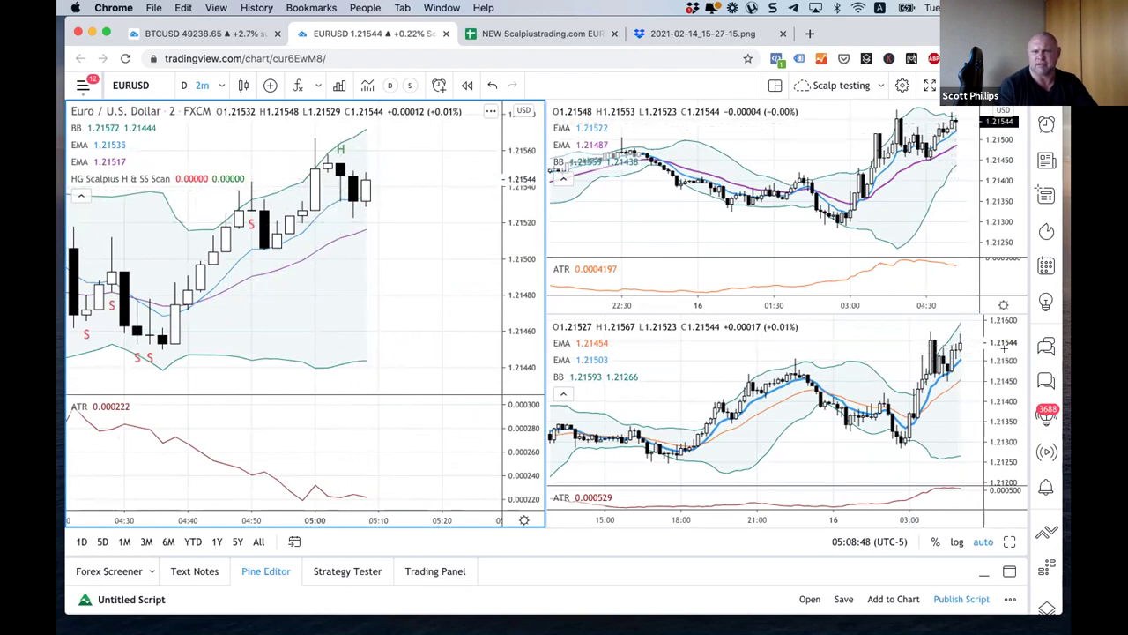
pyautogui.scroll(2, 949, 345)
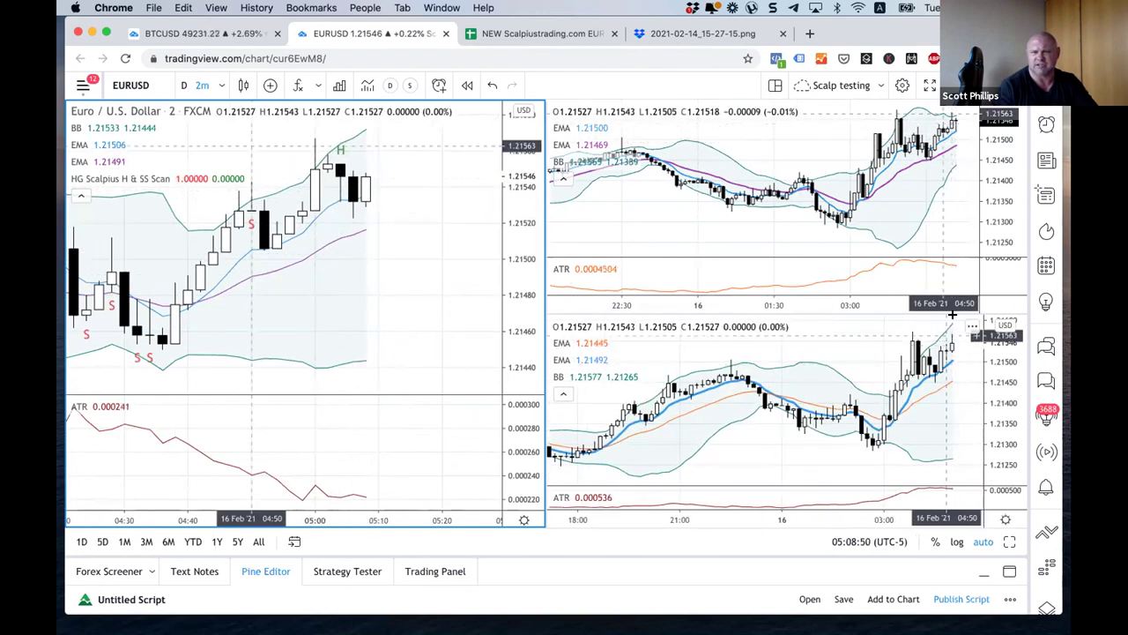
pyautogui.scroll(5, 876, 365)
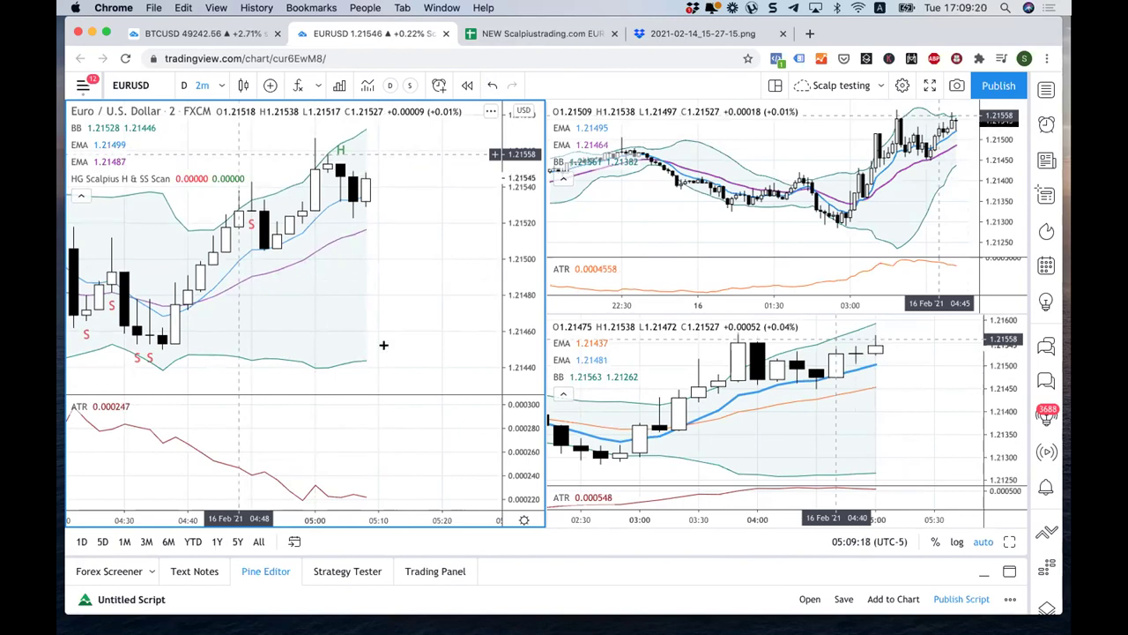
# Step: Jump the left, top-right and lower-right charts to 5 Feb 2021 at 08:00
pyautogui.click(295, 541)
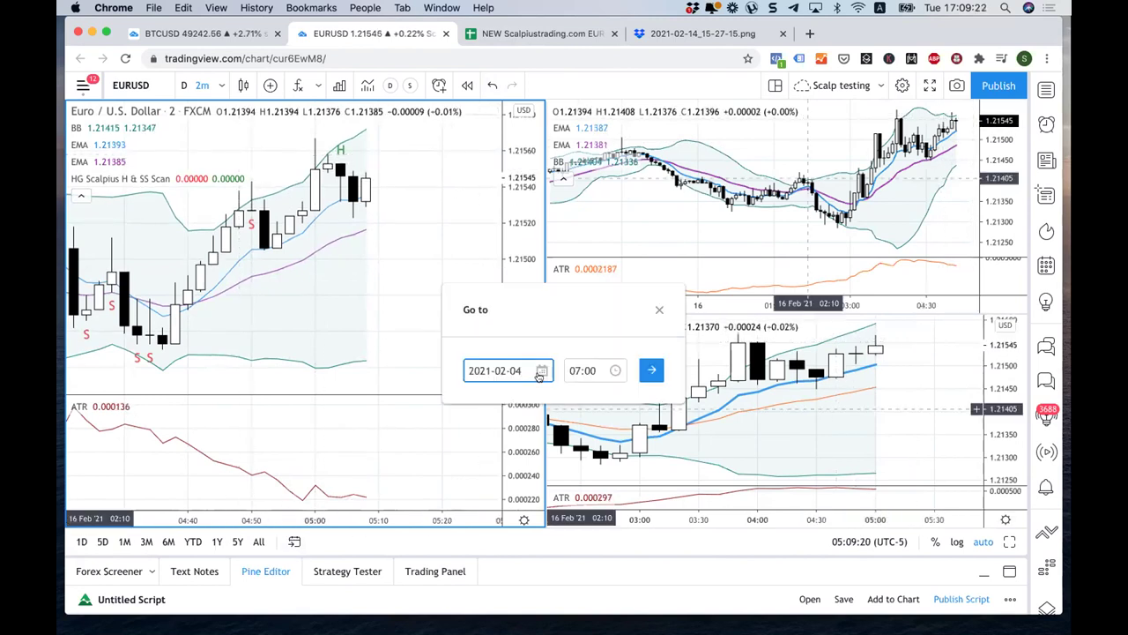
pyautogui.click(591, 456)
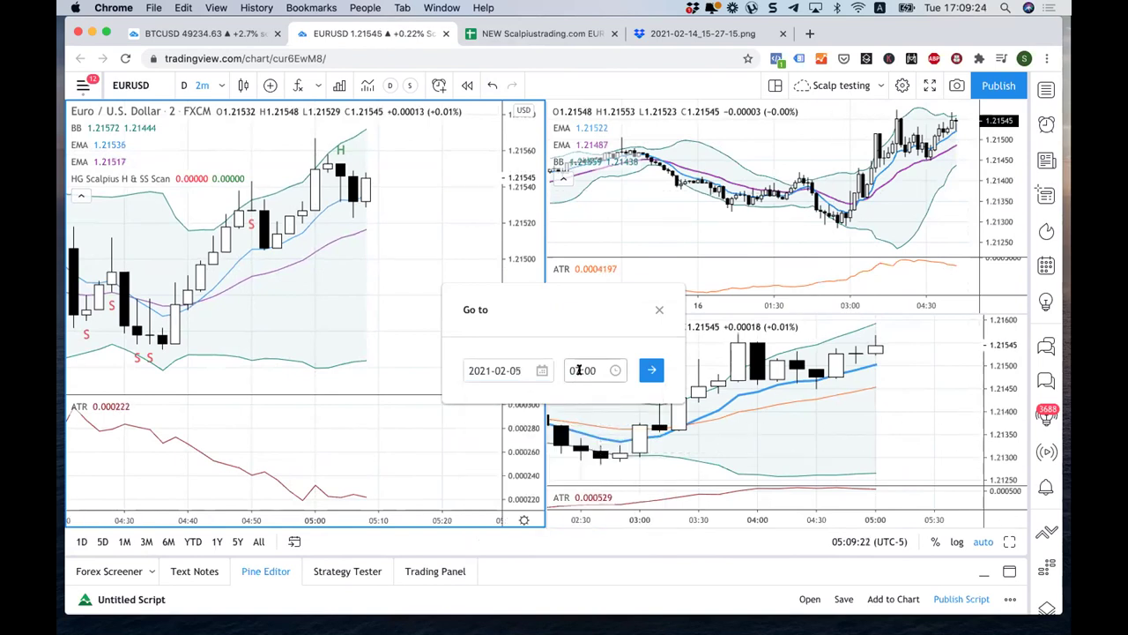
pyautogui.click(581, 369)
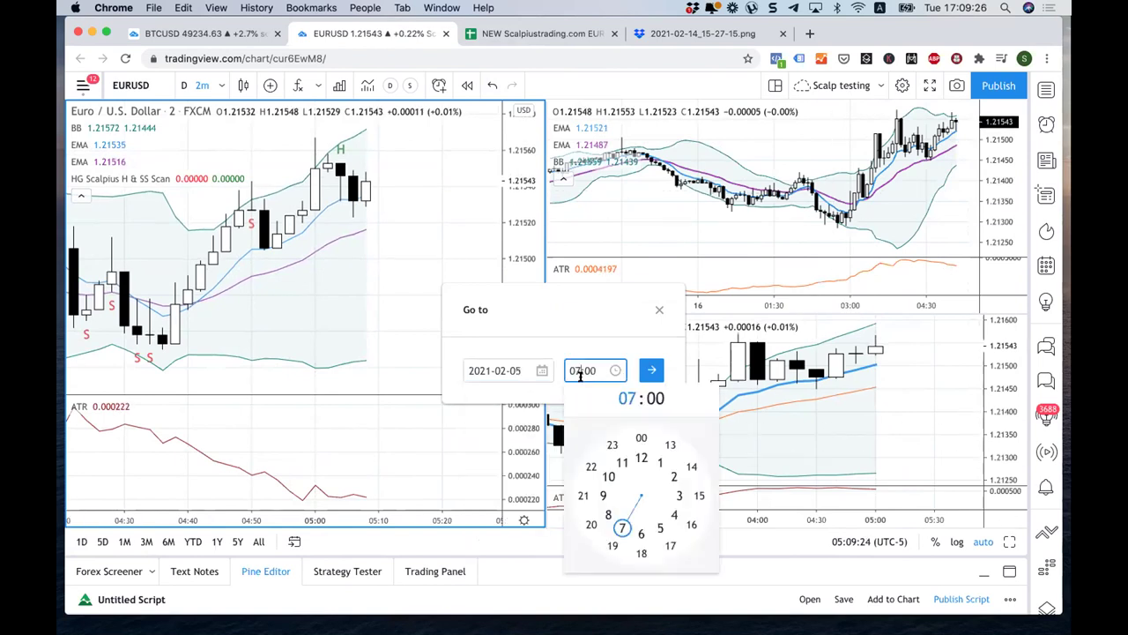
pyautogui.press('BackSpace')
pyautogui.write('8')
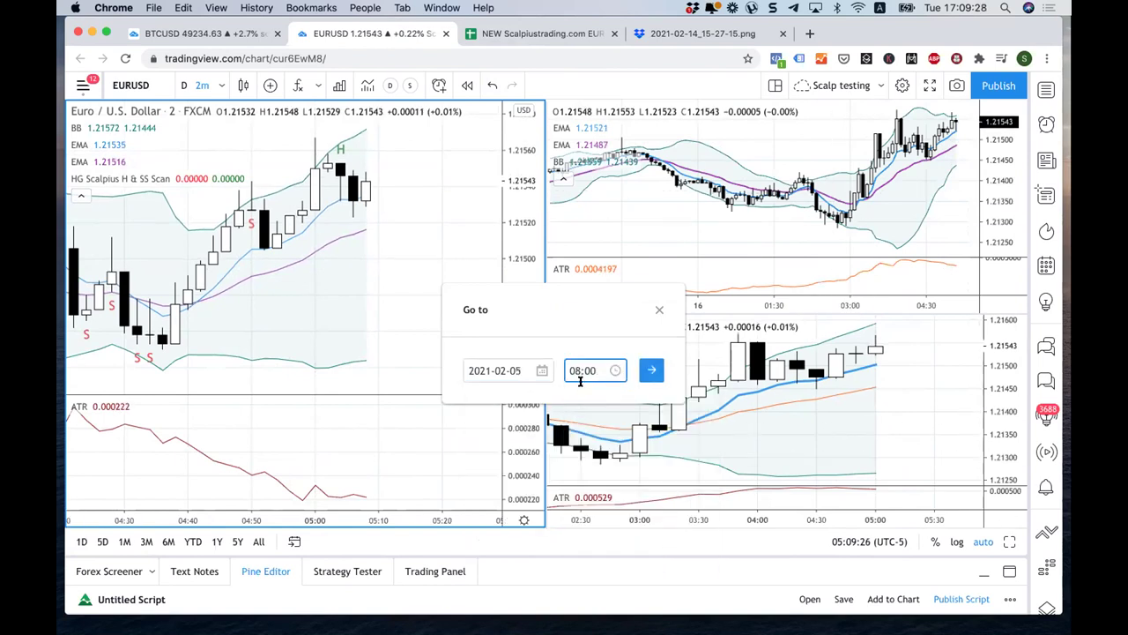
pyautogui.press('Return')
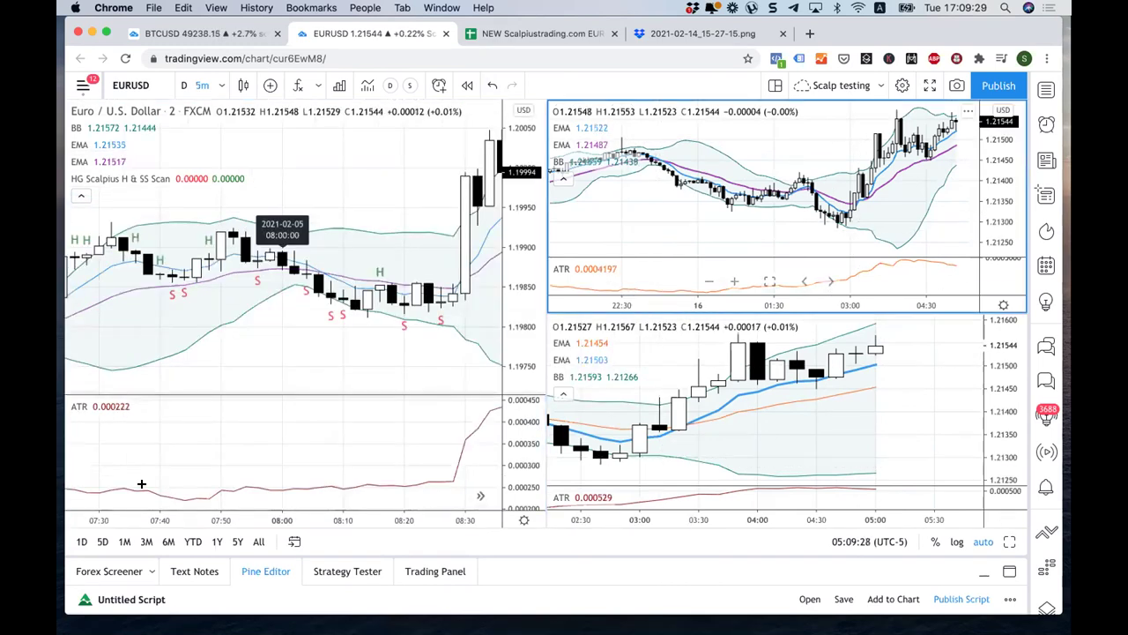
pyautogui.click(294, 541)
pyautogui.click(652, 374)
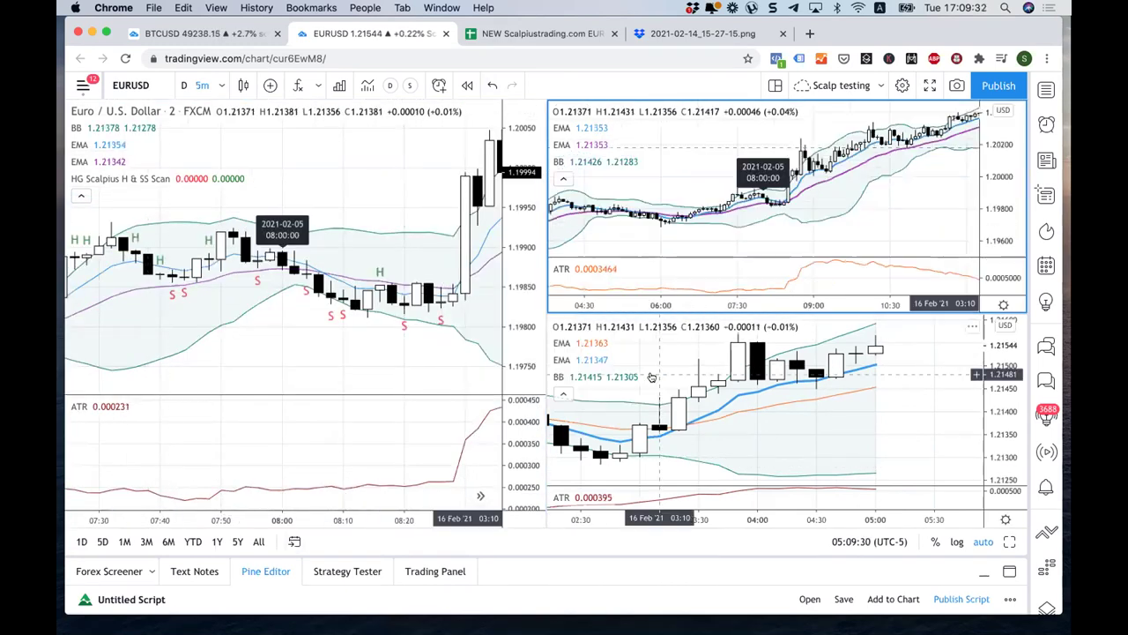
pyautogui.click(295, 541)
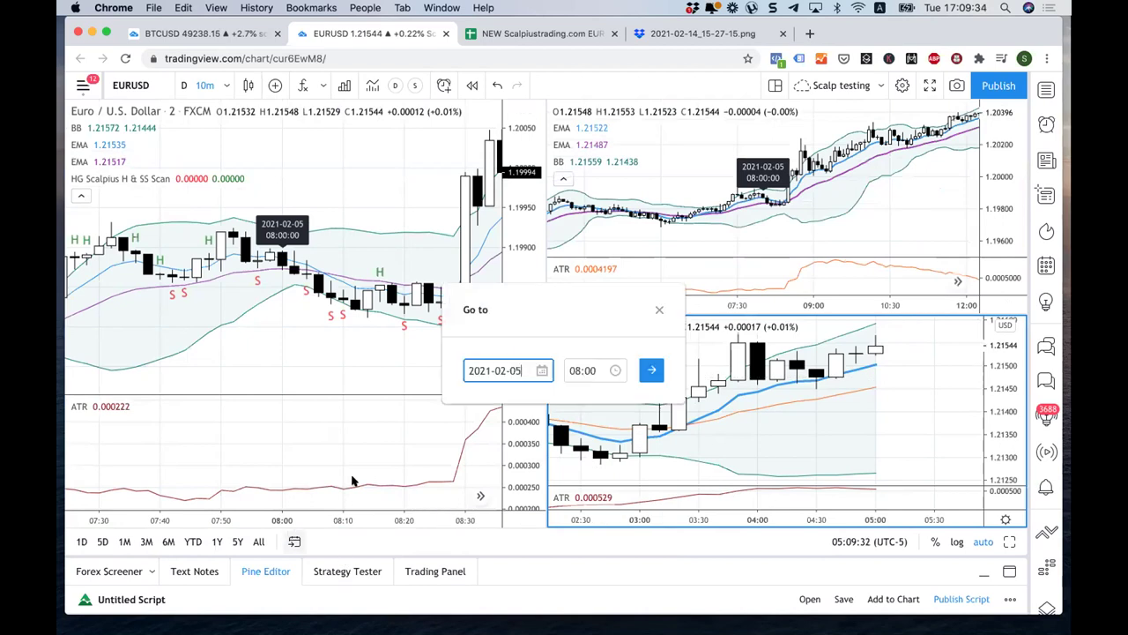
pyautogui.click(653, 372)
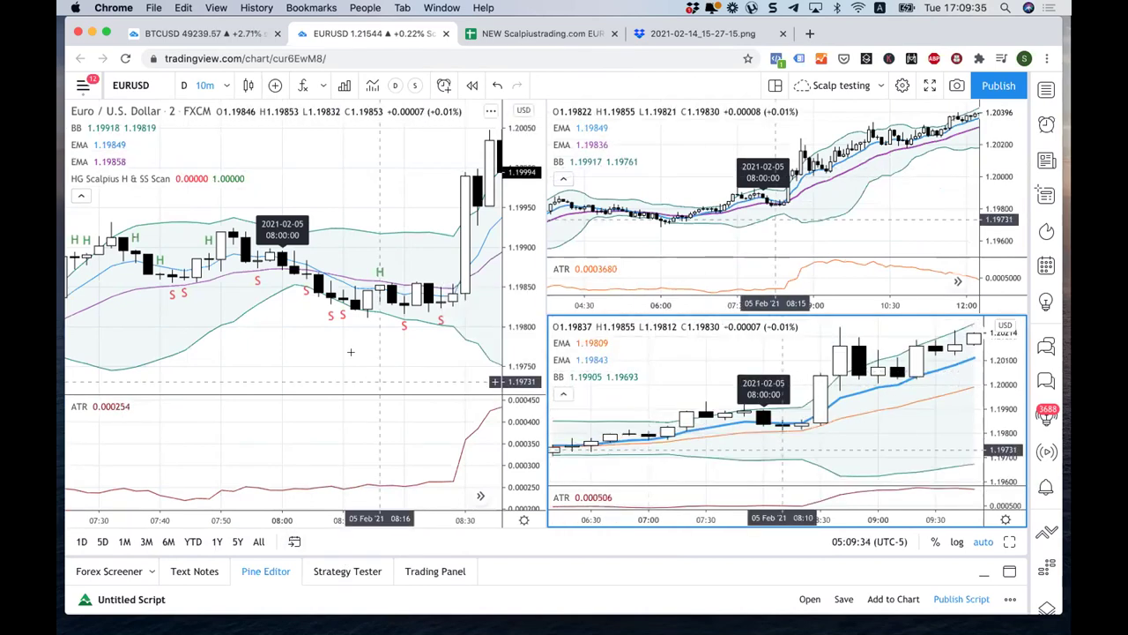
pyautogui.click(287, 291)
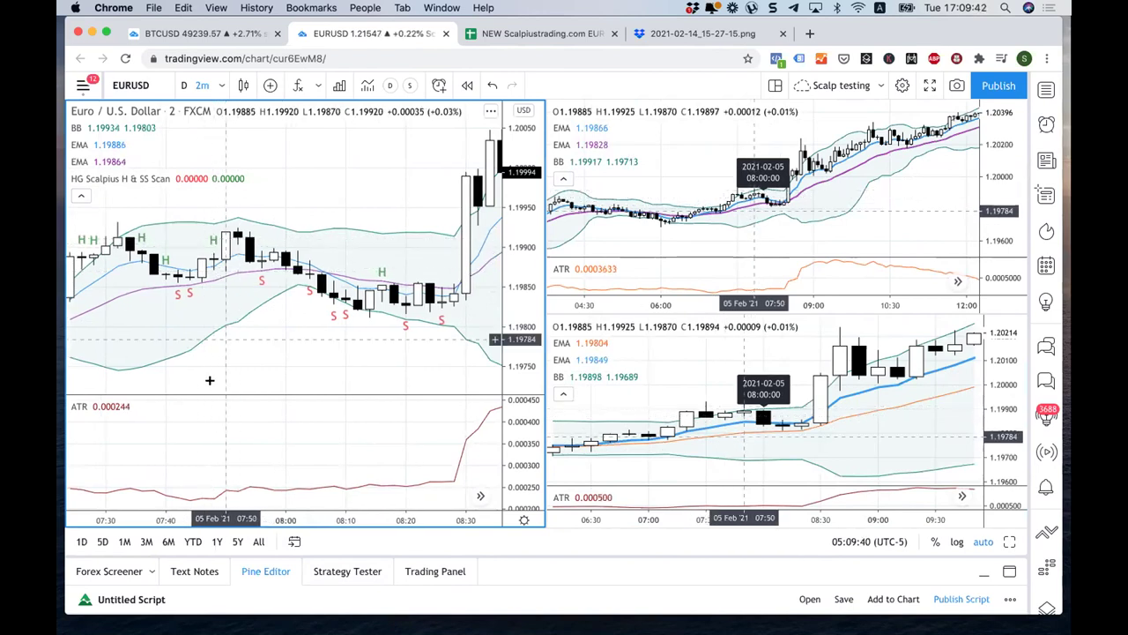
# Step: Zoom and pan the left chart to the 5 Feb bars from about 07:10 to 08:00
pyautogui.scroll(-2, 224, 231)
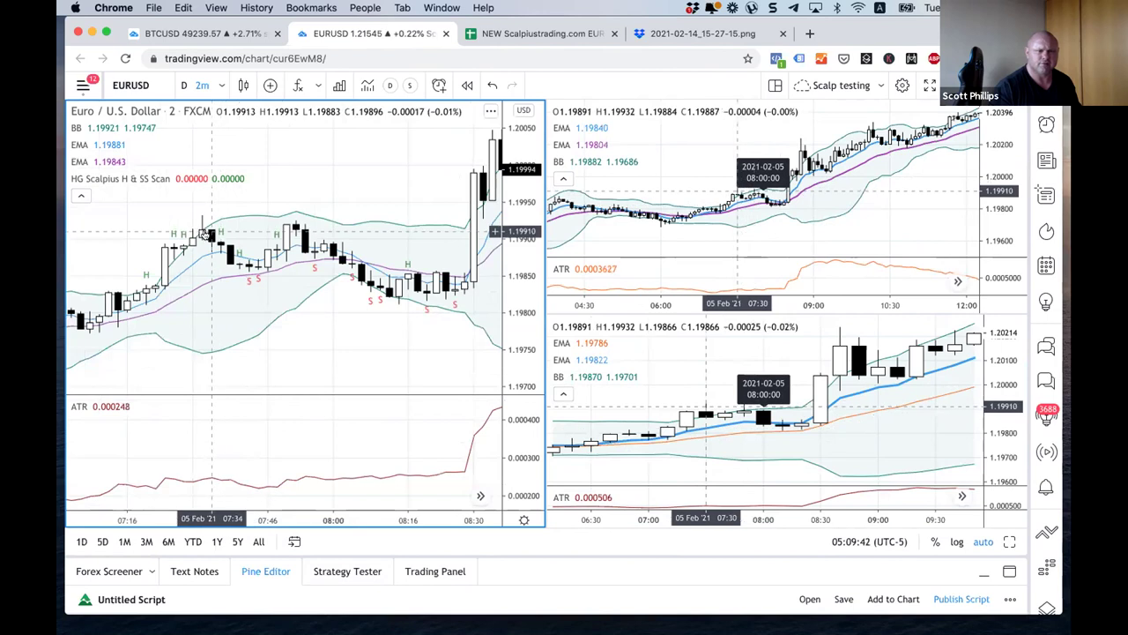
pyautogui.scroll(2, 201, 381)
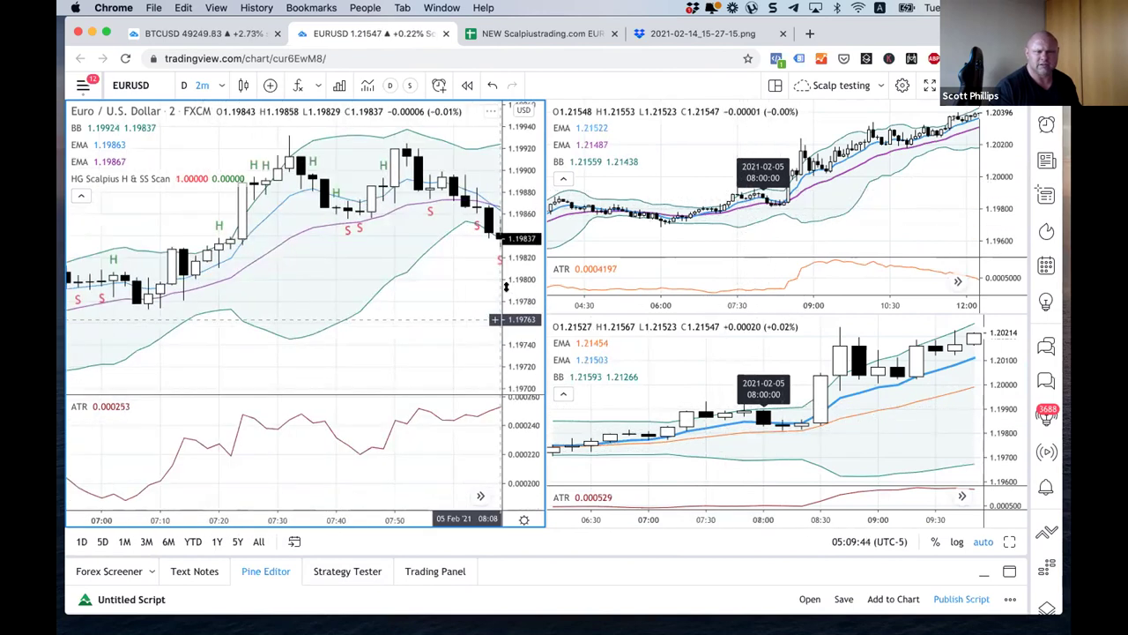
pyautogui.hscroll(-5, 226, 293)
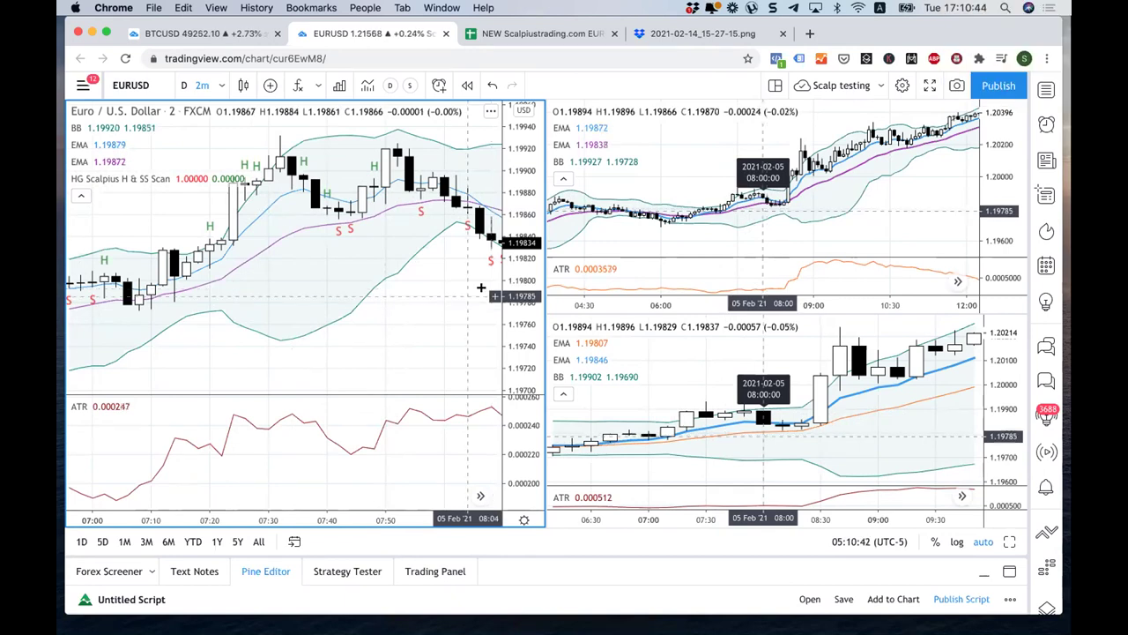
pyautogui.scroll(-2, 282, 386)
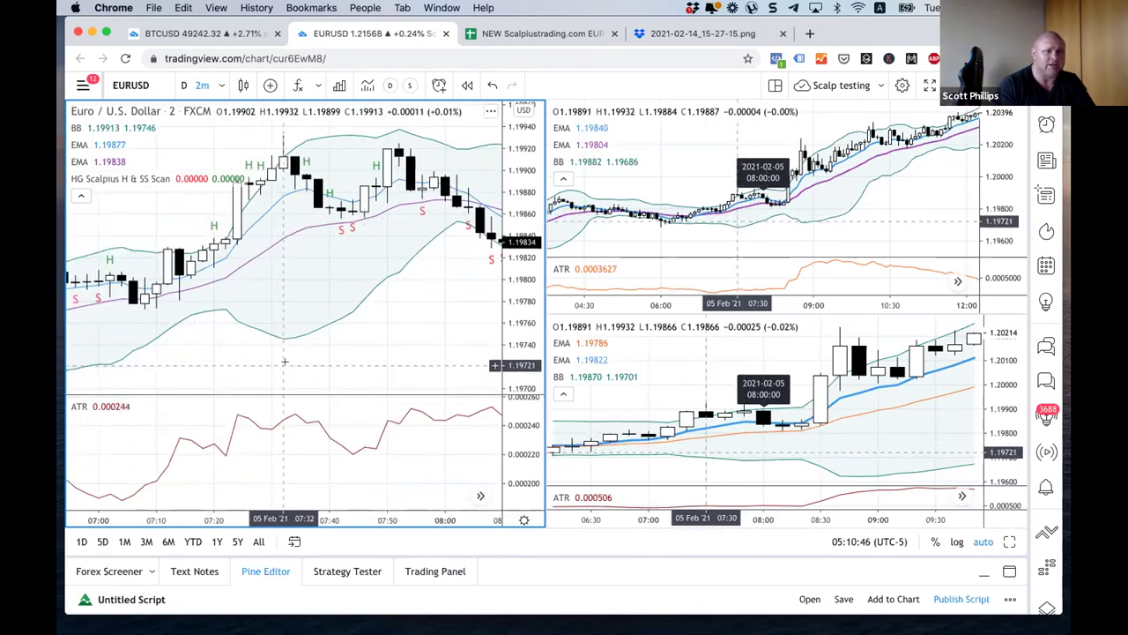
pyautogui.scroll(-2, 284, 361)
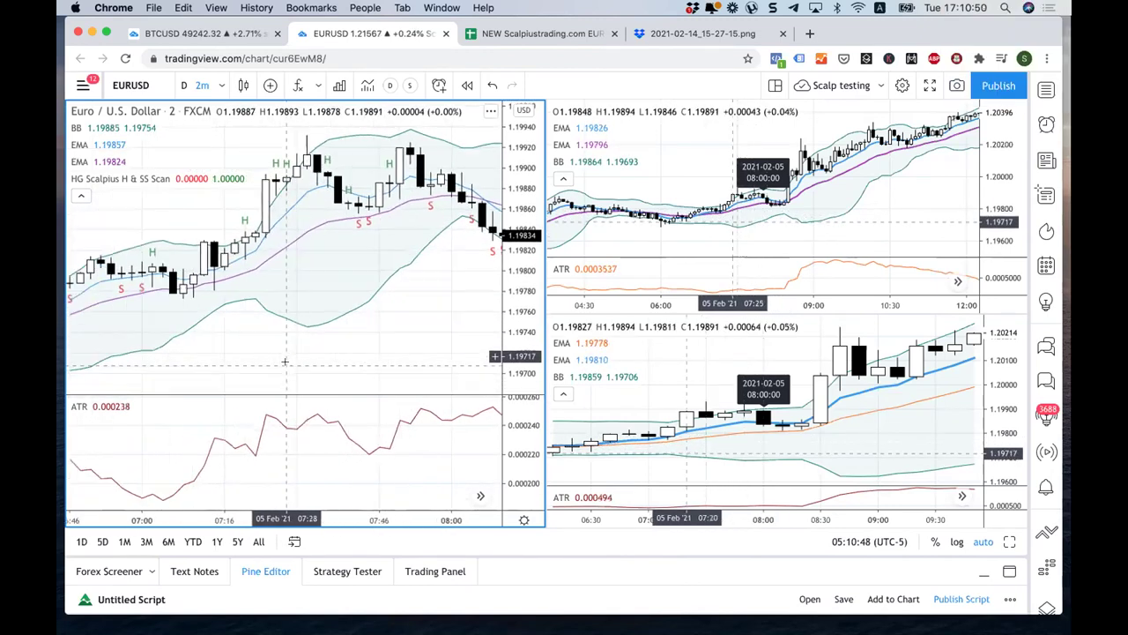
pyautogui.scroll(2, 284, 361)
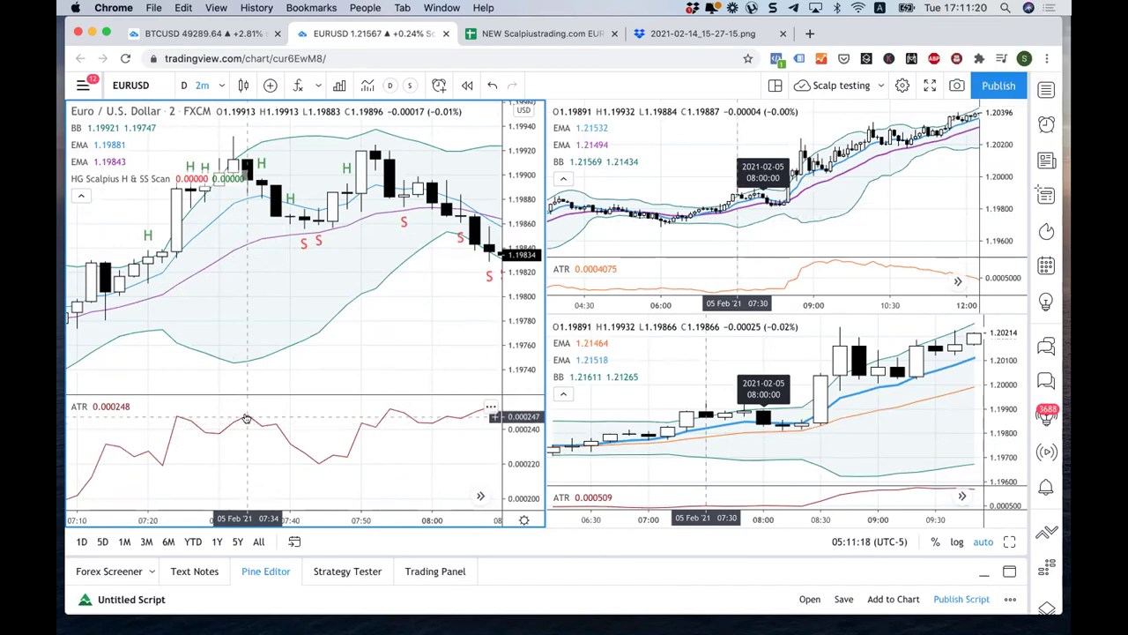
pyautogui.moveTo(246, 395); pyautogui.dragTo(254, 271)
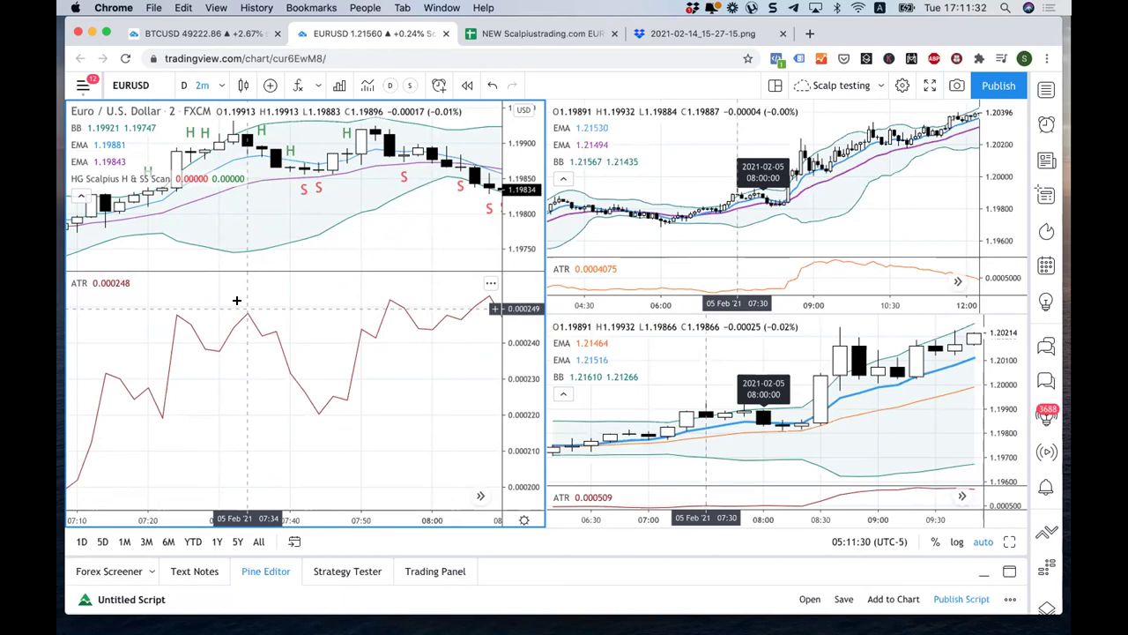
pyautogui.moveTo(246, 270); pyautogui.dragTo(249, 386)
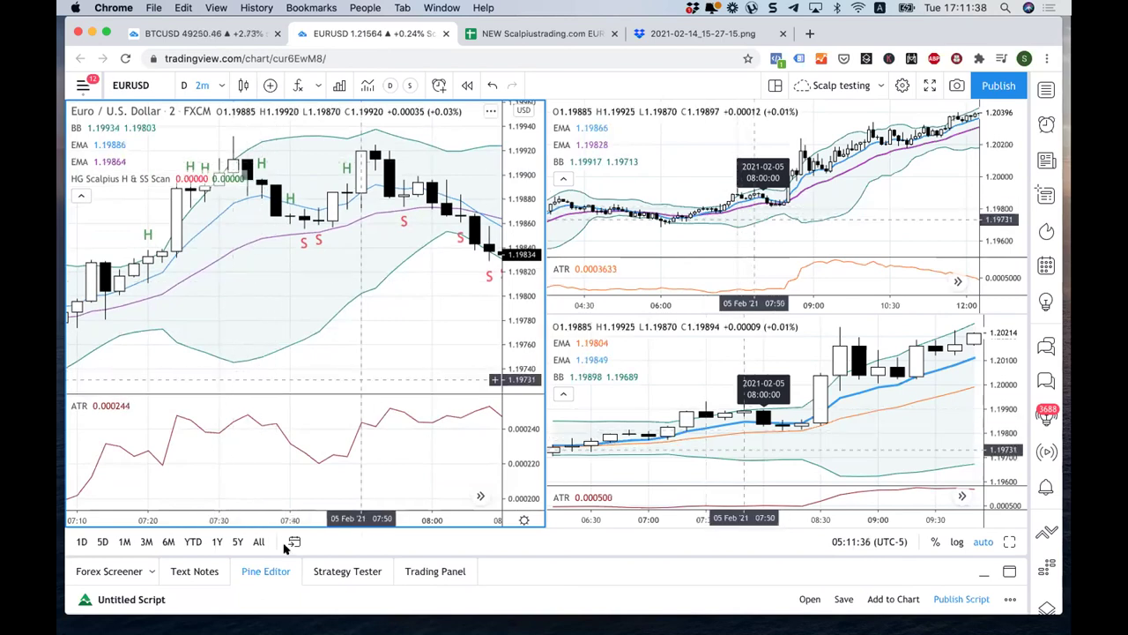
pyautogui.hotkey('alt', 'g')
# Step: Jump the left EURUSD chart to 9 February 2021 at 06:00 via Go to
pyautogui.click(539, 374)
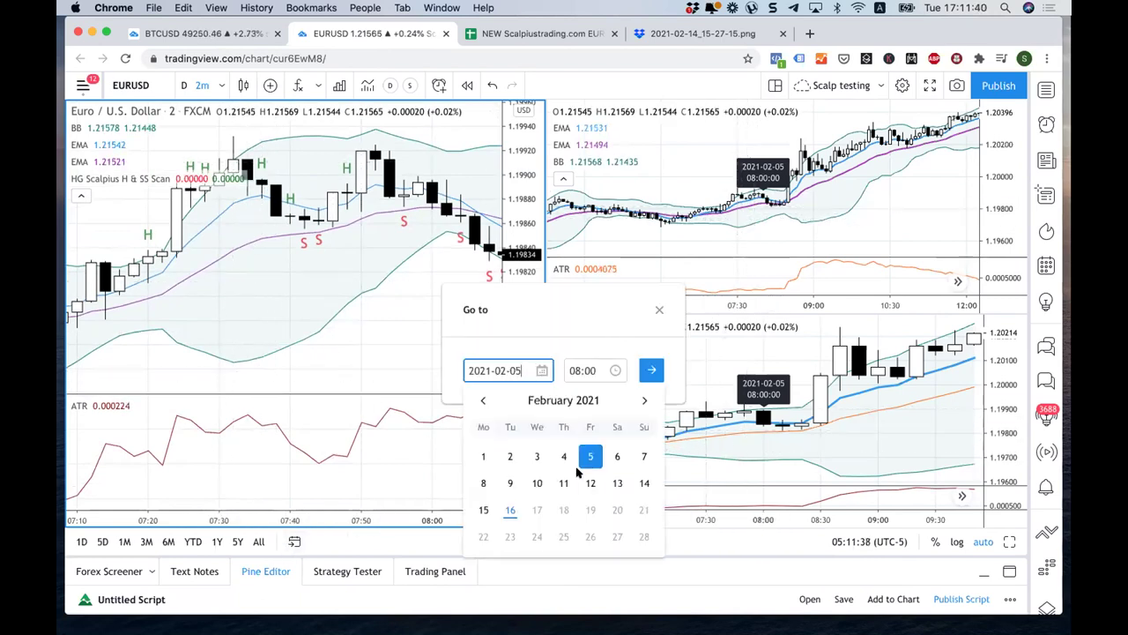
pyautogui.click(512, 482)
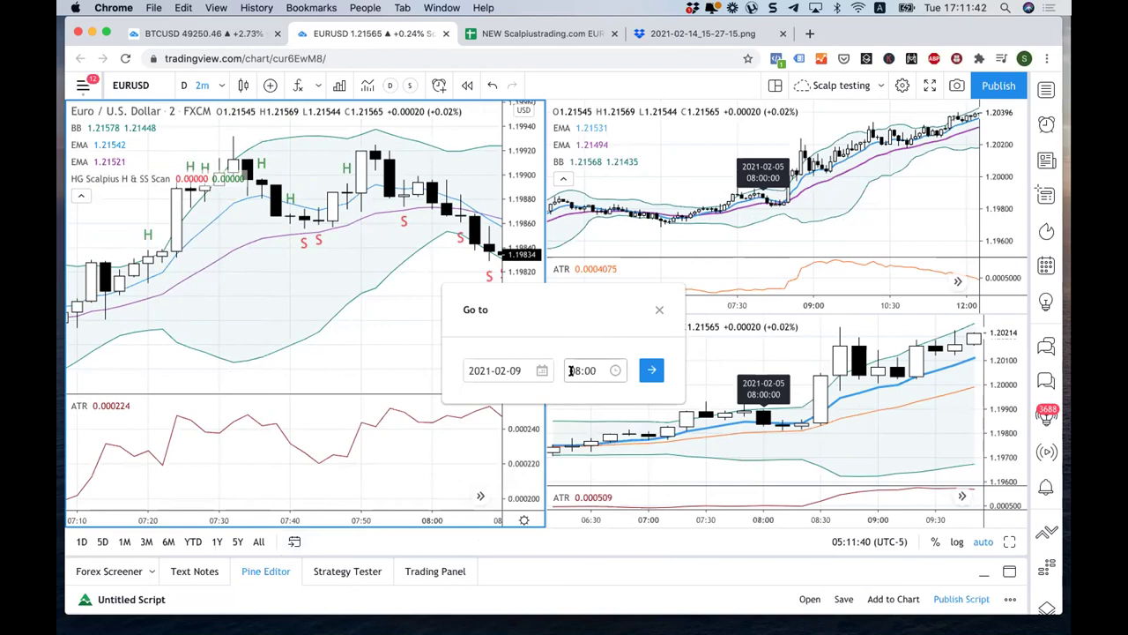
pyautogui.click(571, 371)
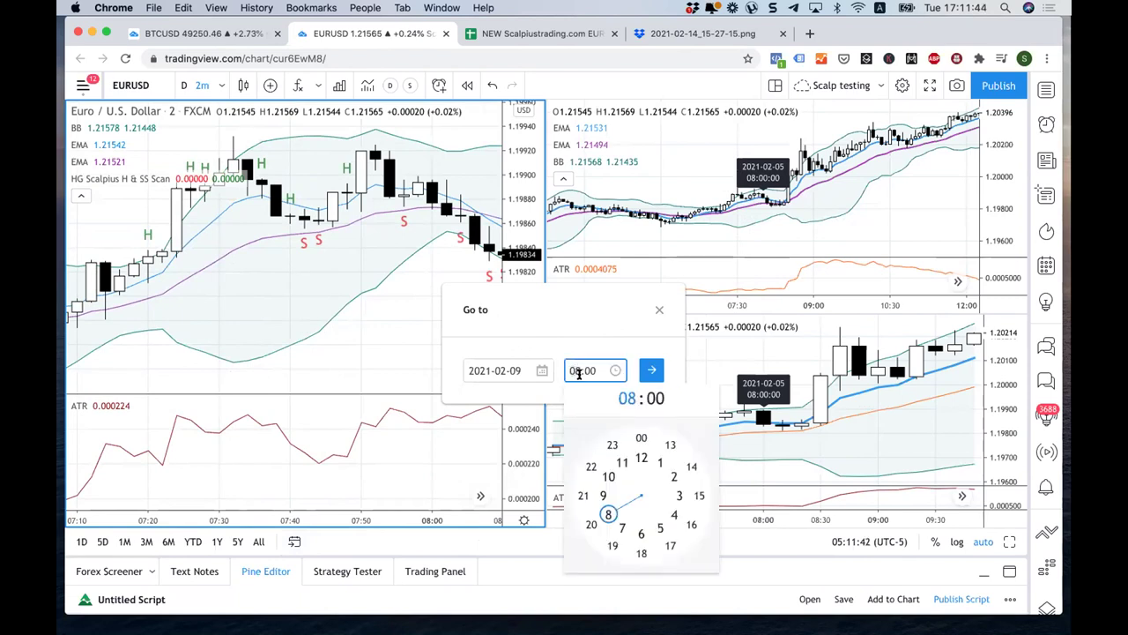
pyautogui.write('6')
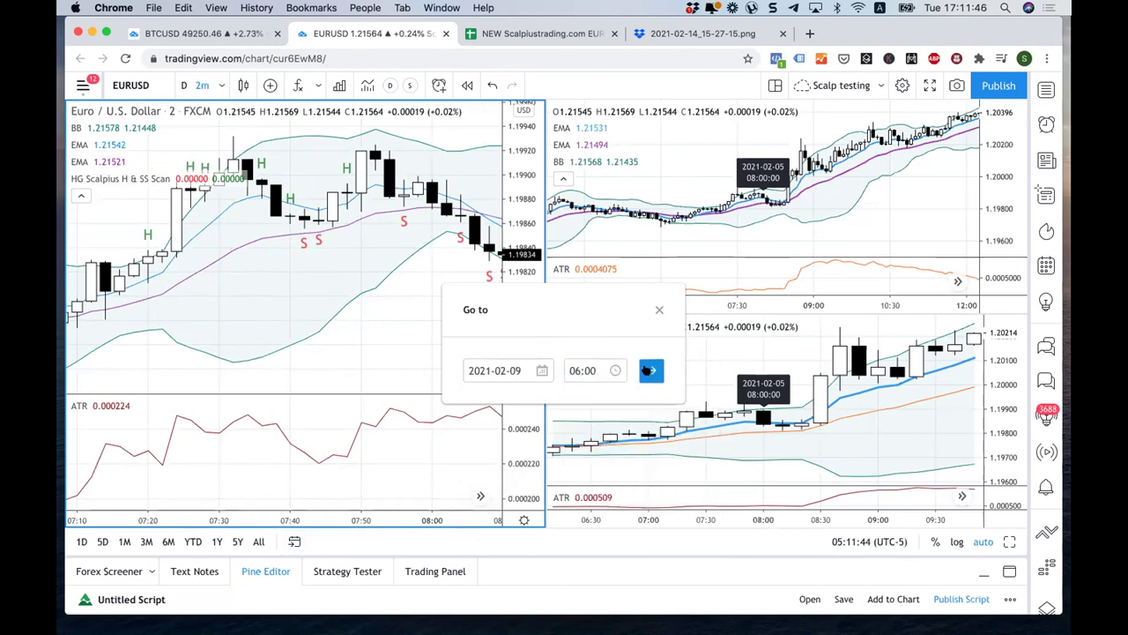
pyautogui.click(649, 370)
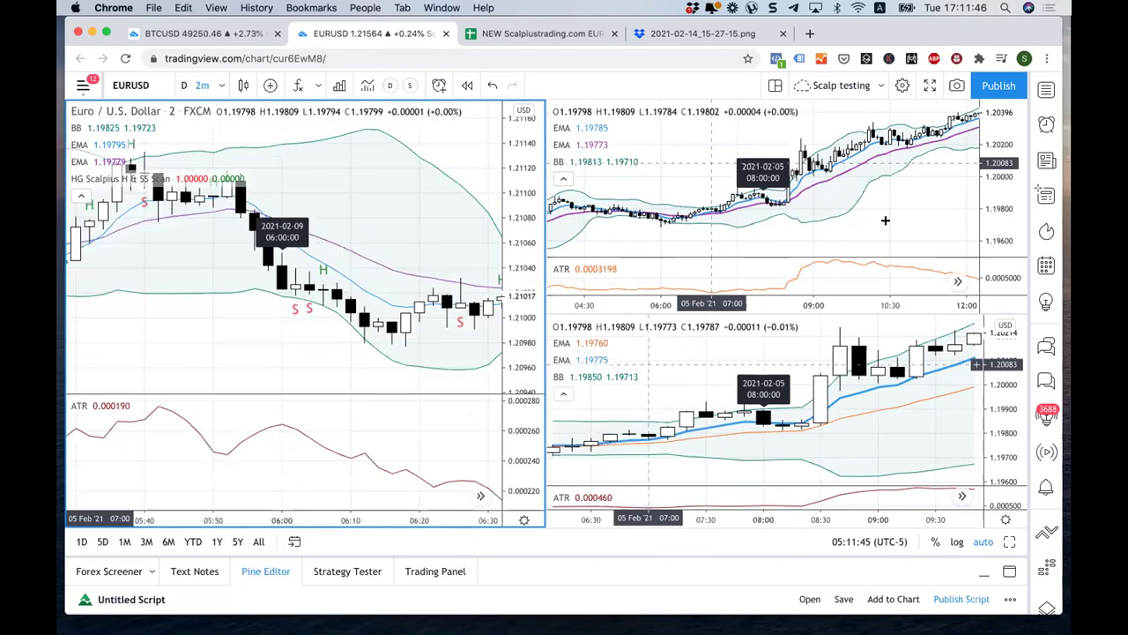
pyautogui.click(294, 540)
pyautogui.click(649, 370)
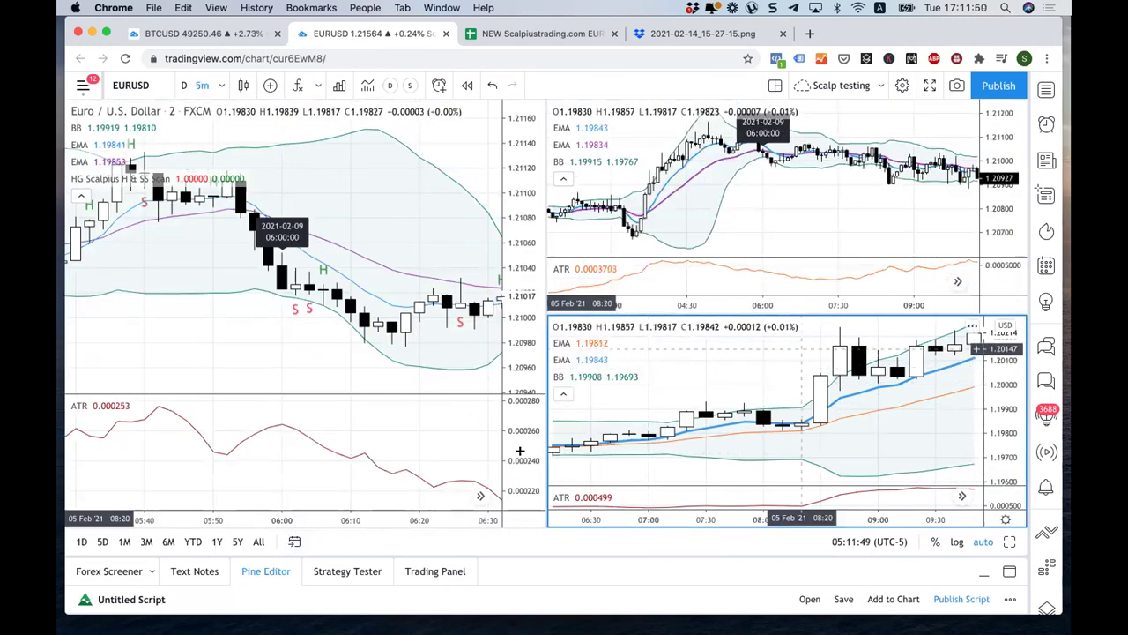
pyautogui.click(295, 540)
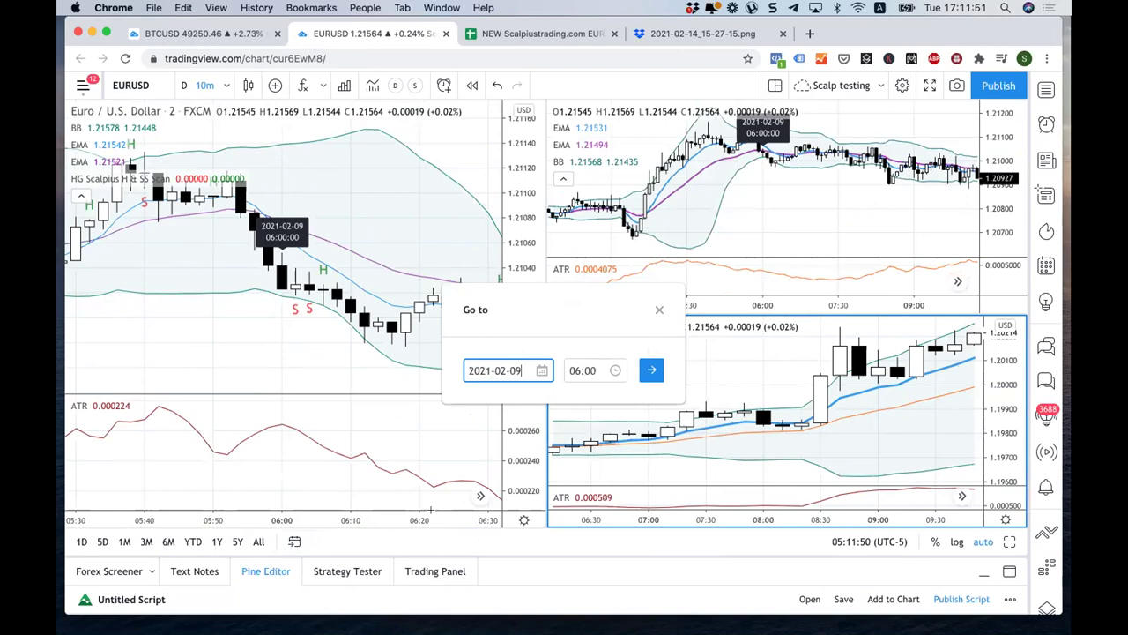
pyautogui.click(650, 370)
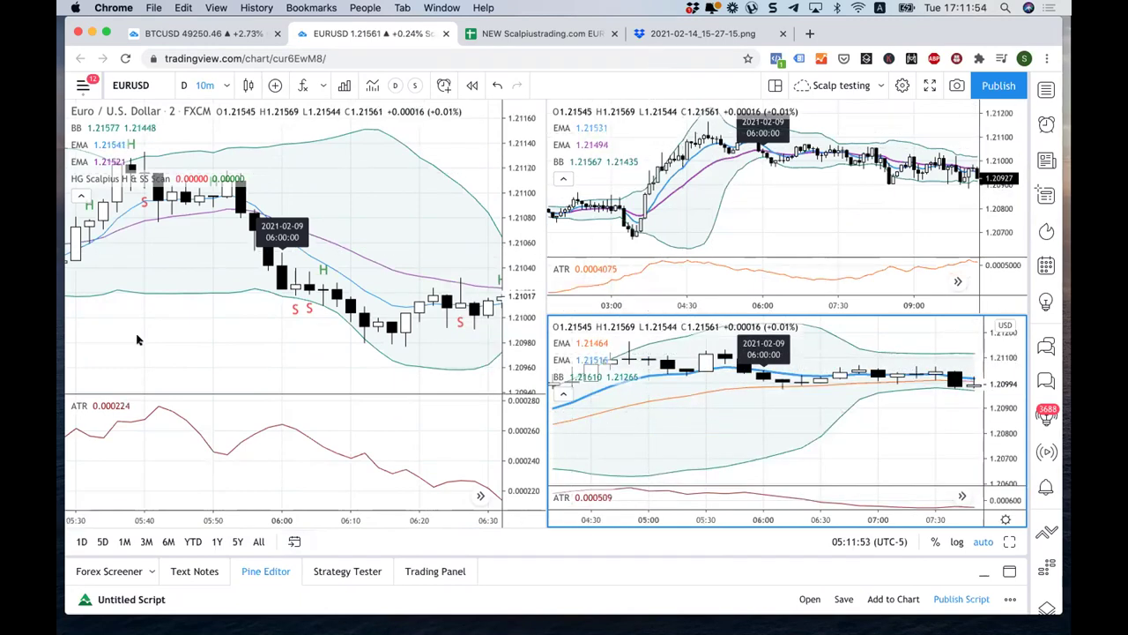
pyautogui.click(257, 324)
# Step: Zoom and pan the left 2-minute chart back to about 04:00–05:30 on 9 Feb
pyautogui.hscroll(-5, 257, 324)
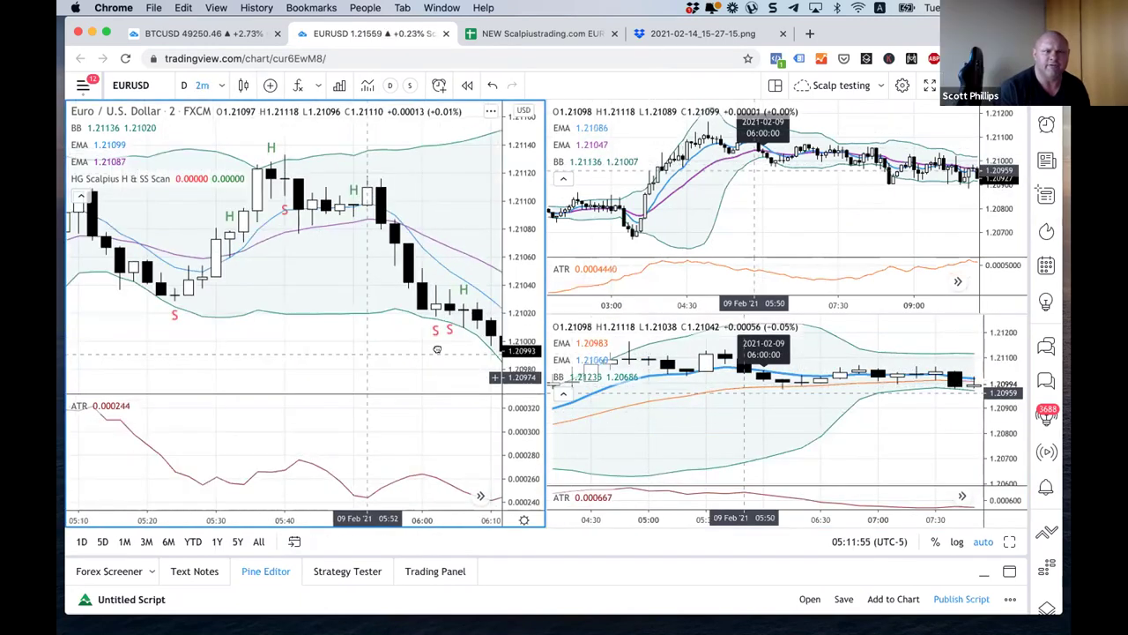
pyautogui.scroll(-5, 359, 211)
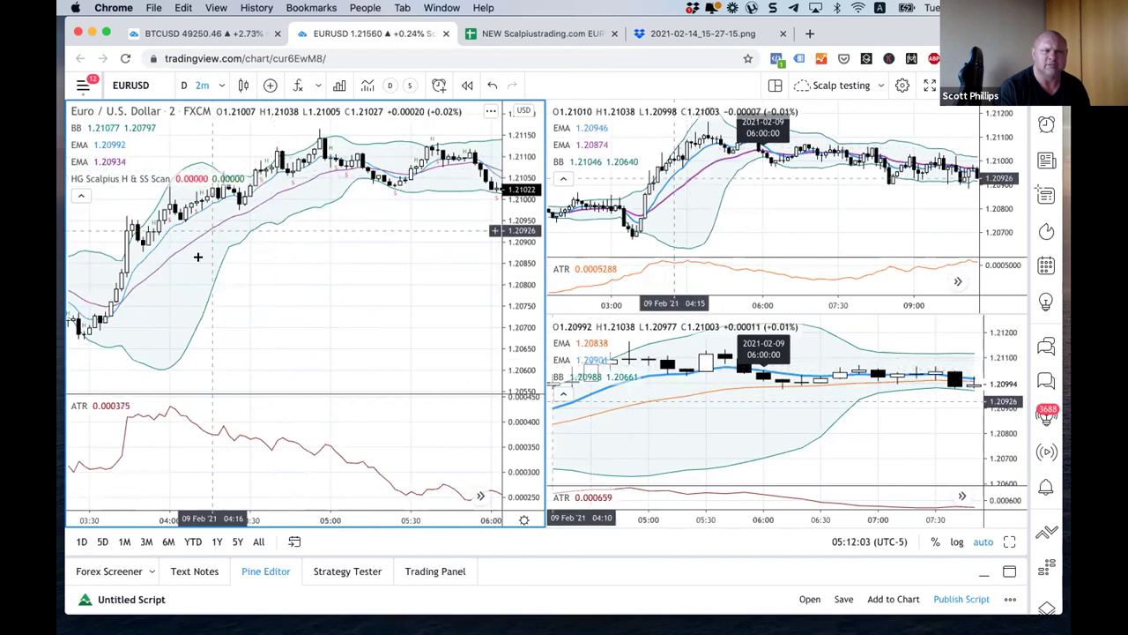
pyautogui.scroll(1, 194, 256)
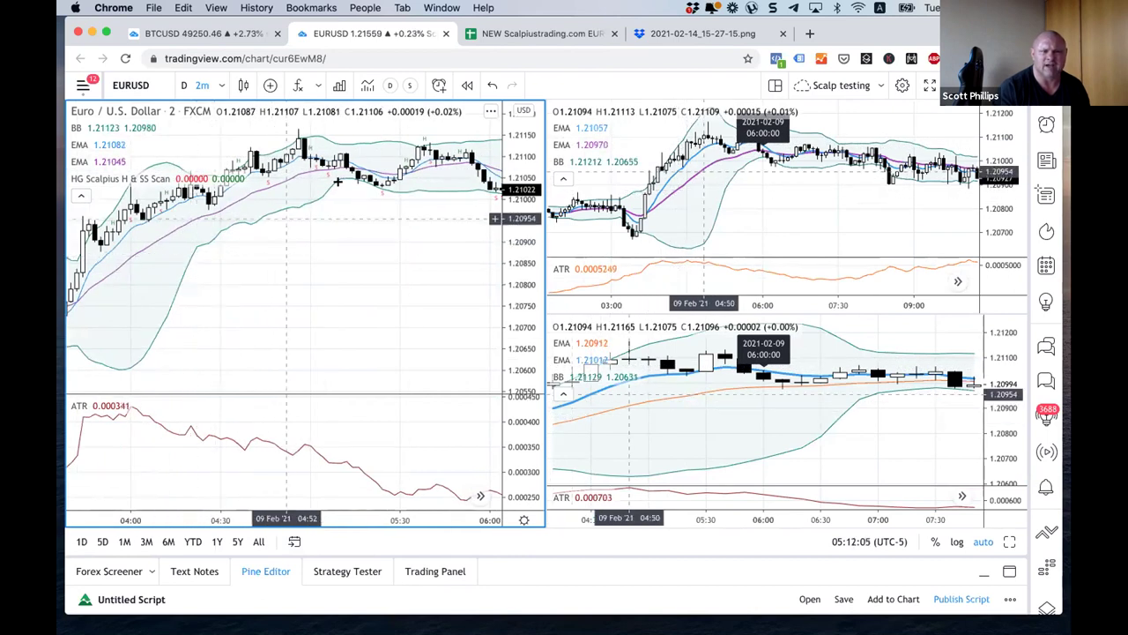
pyautogui.moveTo(392, 189); pyautogui.dragTo(508, 294)
pyautogui.hscroll(-3, 391, 302)
pyautogui.scroll(5, 390, 306)
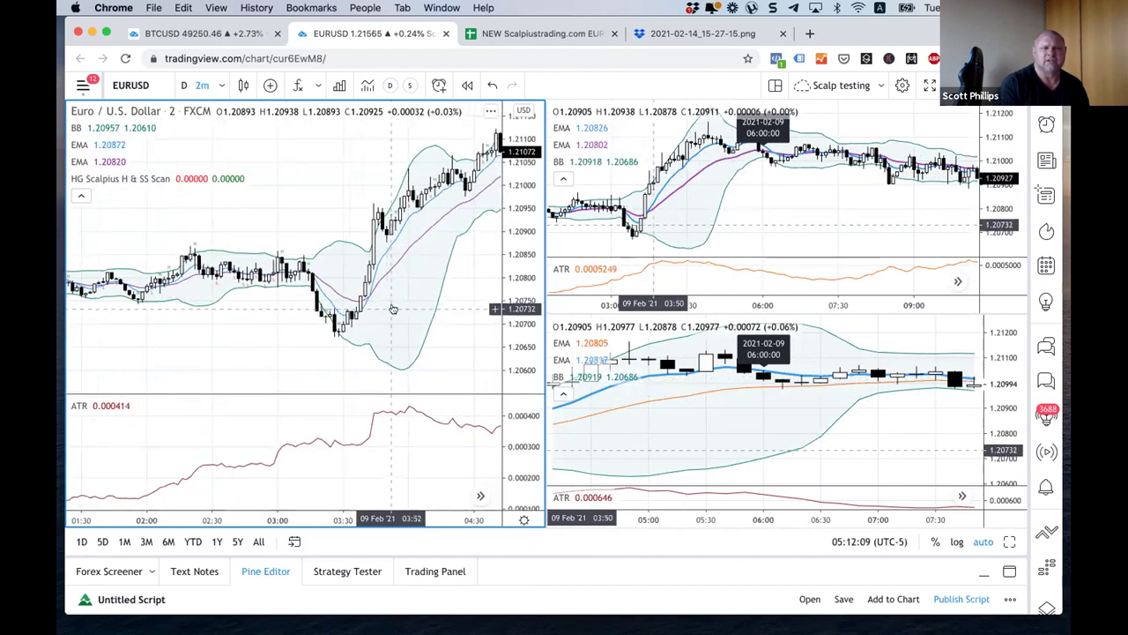
pyautogui.moveTo(388, 308); pyautogui.dragTo(347, 301)
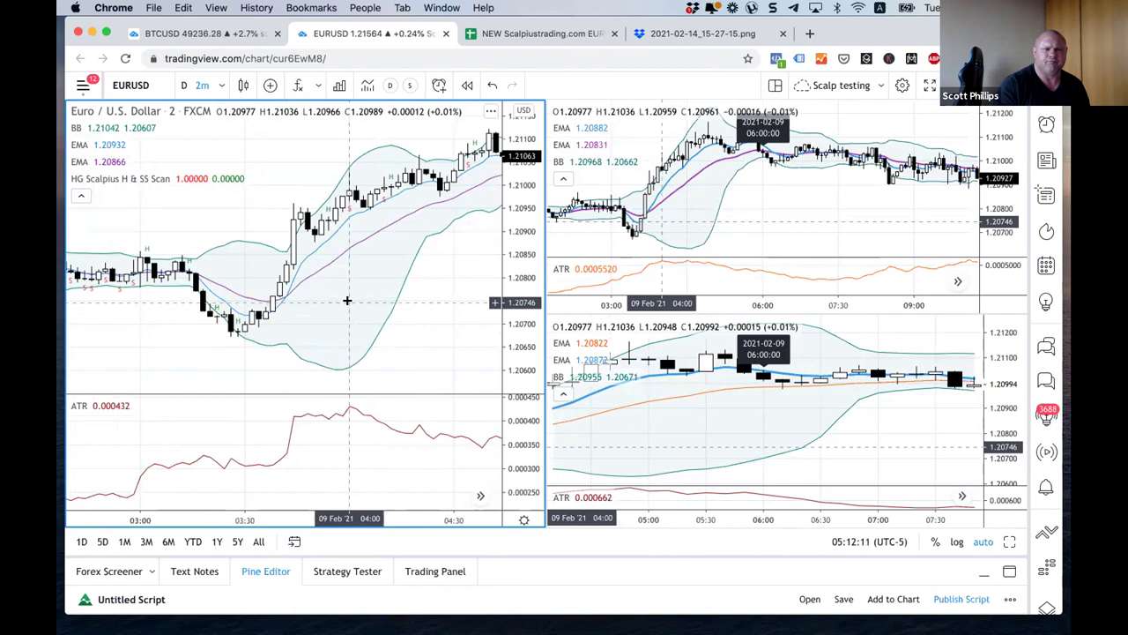
pyautogui.moveTo(451, 326); pyautogui.dragTo(385, 311)
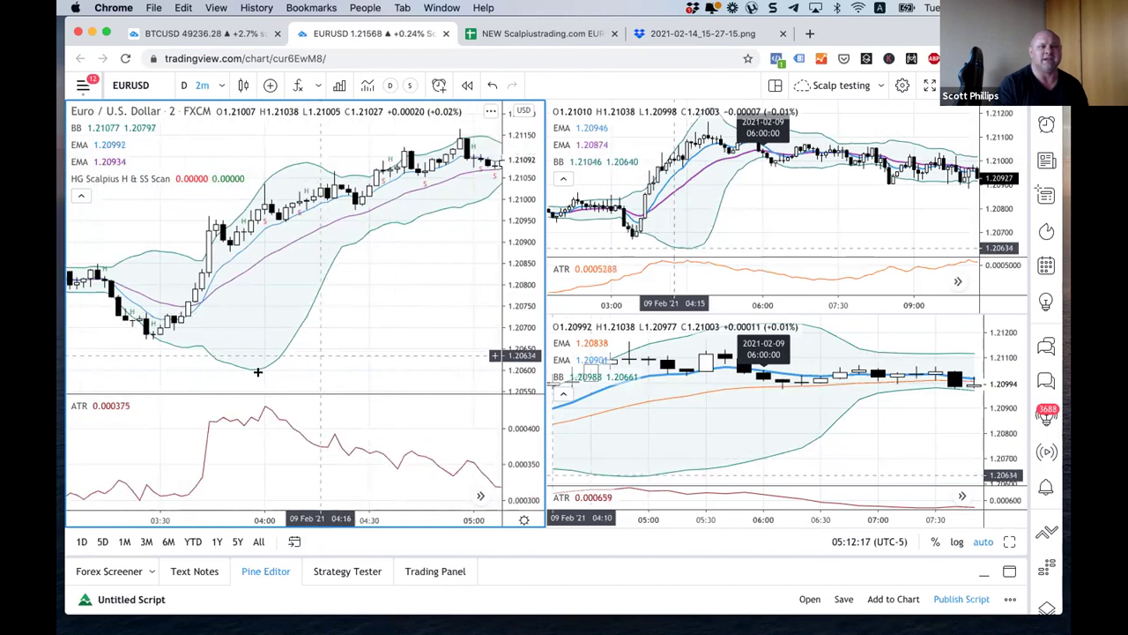
pyautogui.scroll(2, 261, 373)
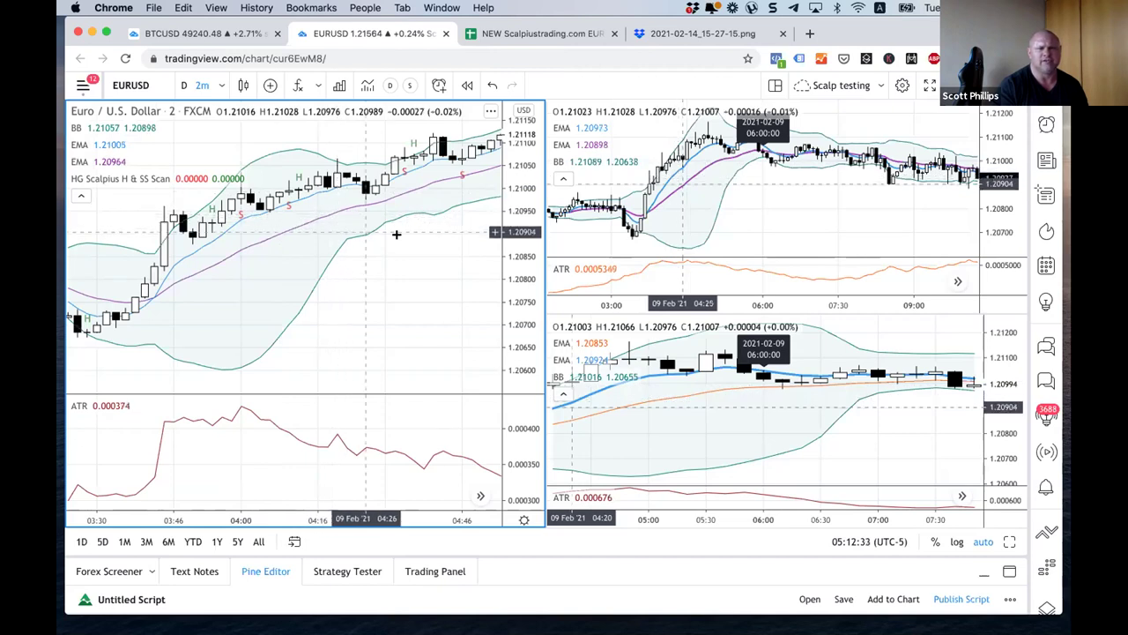
# Step: Step the left 2-minute chart forward through the bars to about 04:46–06:00
pyautogui.moveTo(436, 249); pyautogui.dragTo(244, 254)
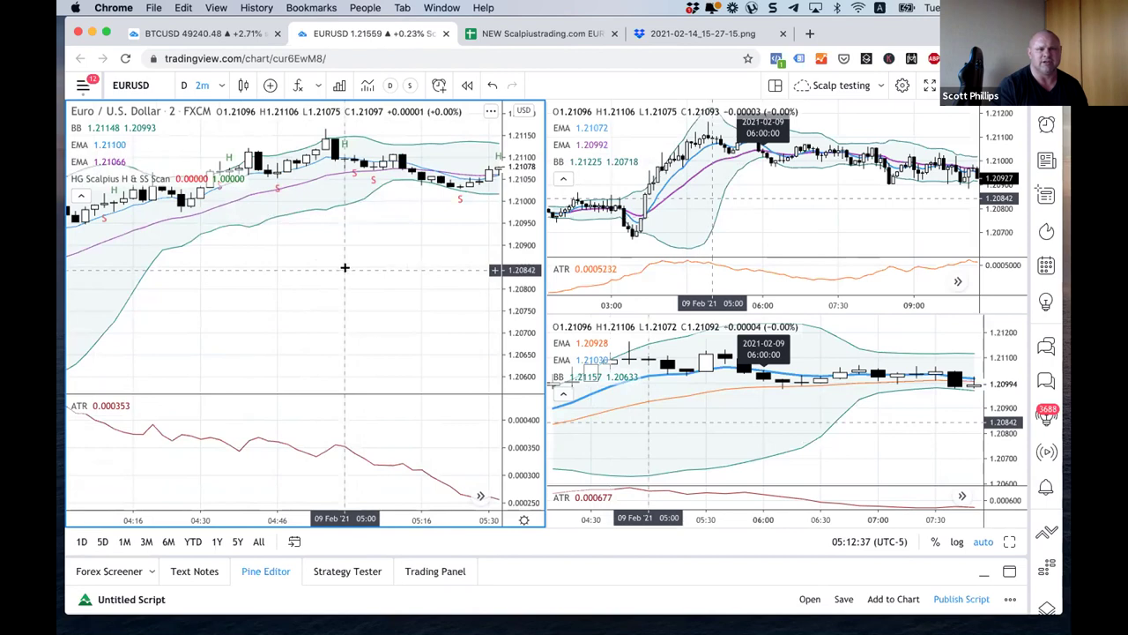
pyautogui.moveTo(405, 278); pyautogui.dragTo(267, 263)
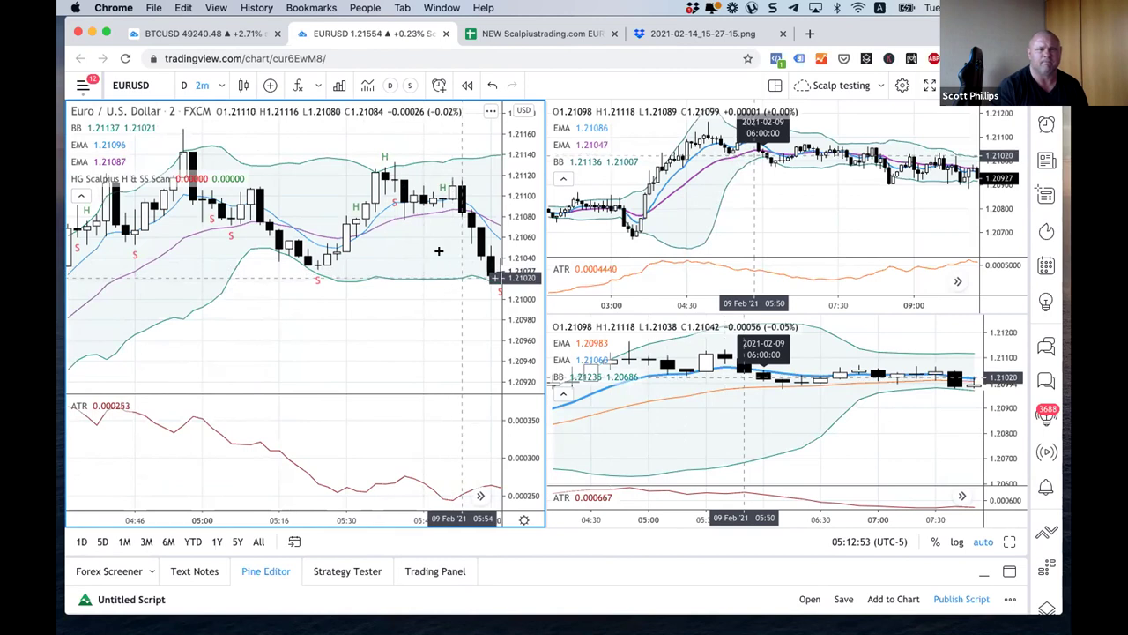
pyautogui.moveTo(382, 335); pyautogui.dragTo(360, 331)
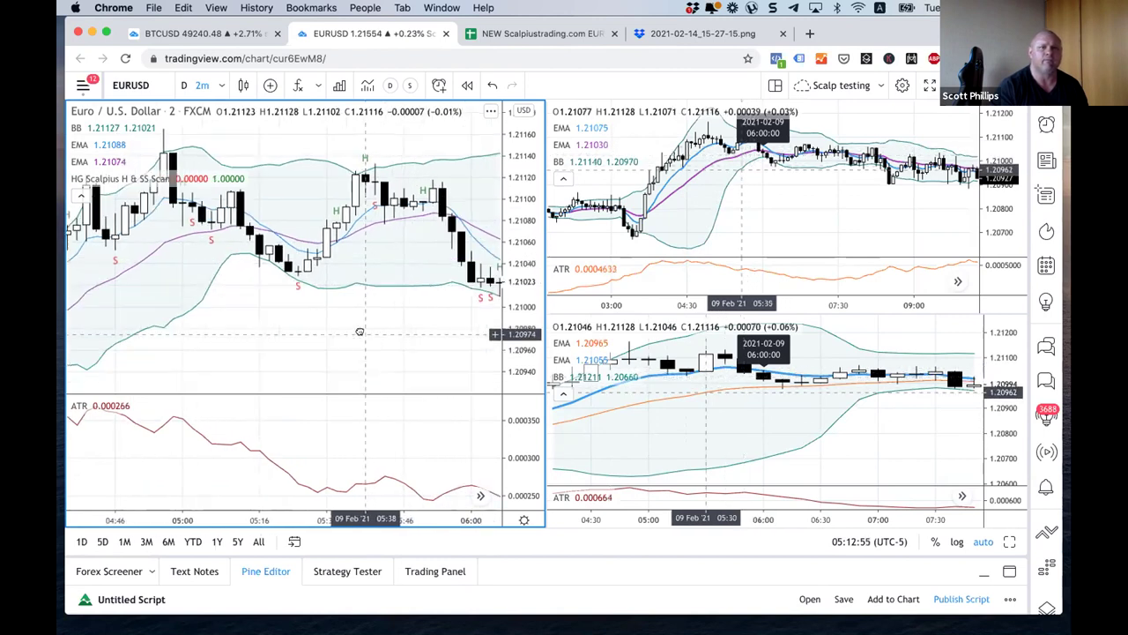
pyautogui.scroll(-3, 357, 332)
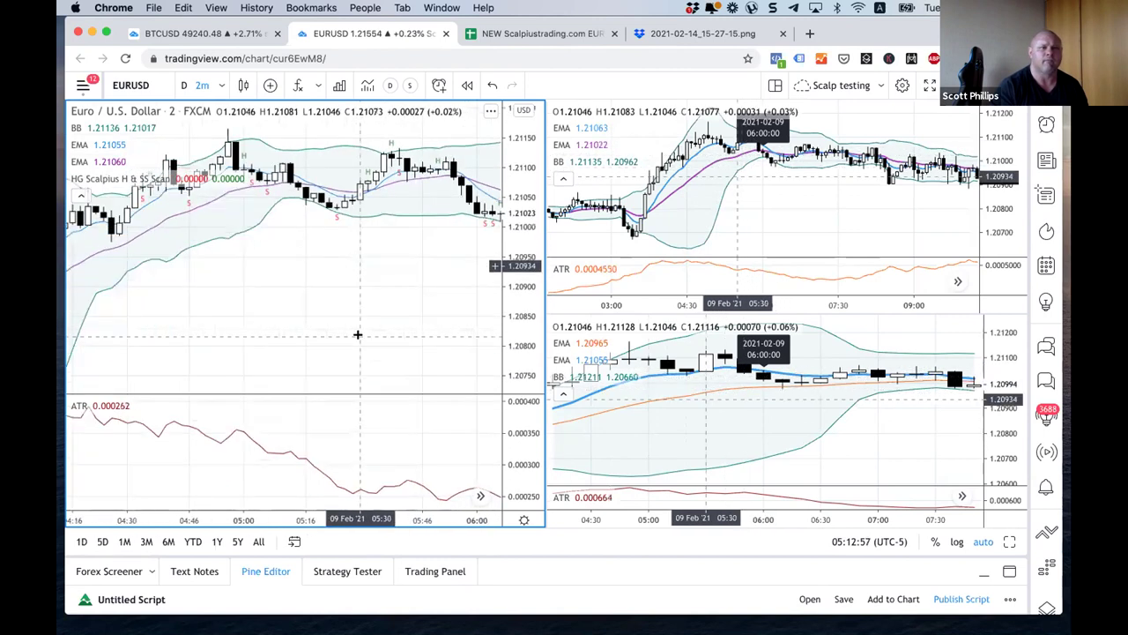
pyautogui.scroll(3, 358, 335)
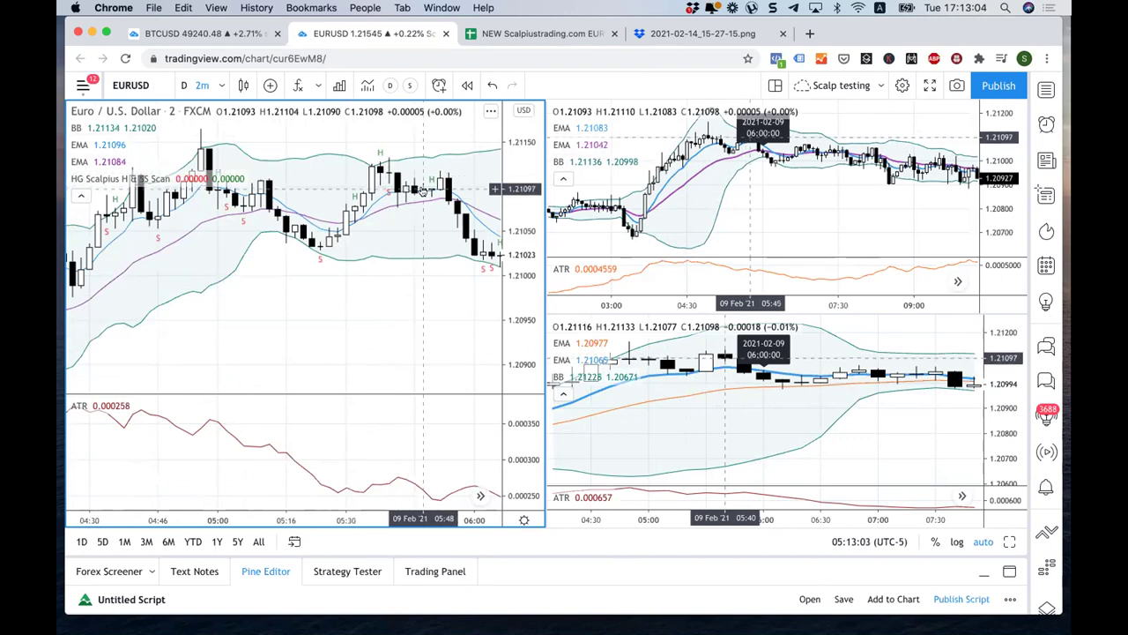
pyautogui.moveTo(159, 291); pyautogui.dragTo(305, 247)
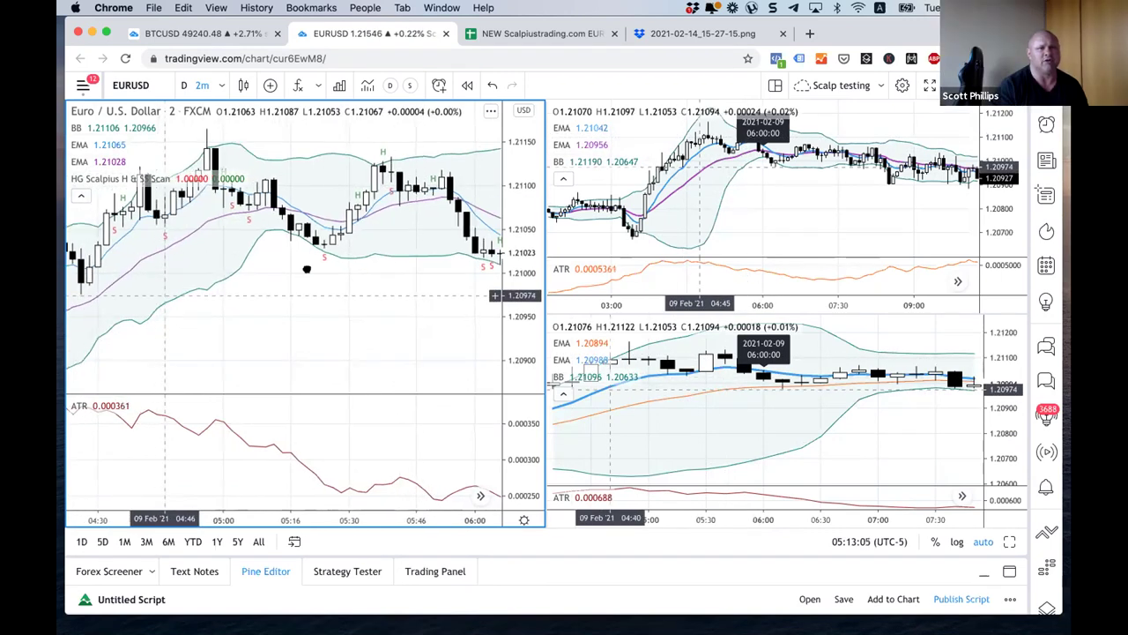
pyautogui.click(109, 214)
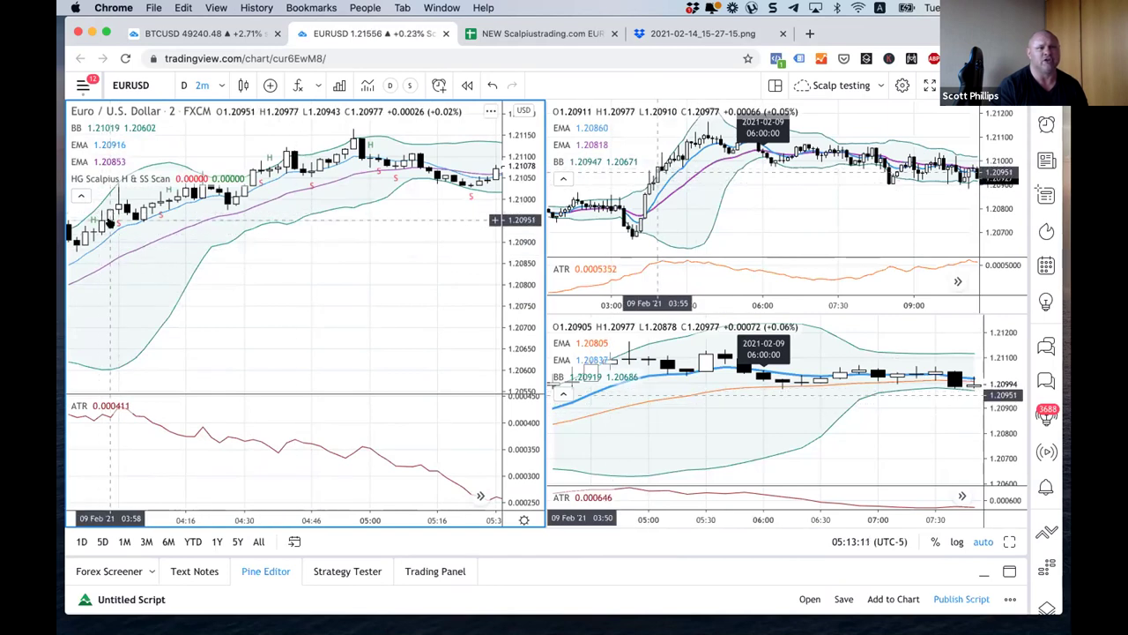
pyautogui.moveTo(324, 281); pyautogui.dragTo(135, 308)
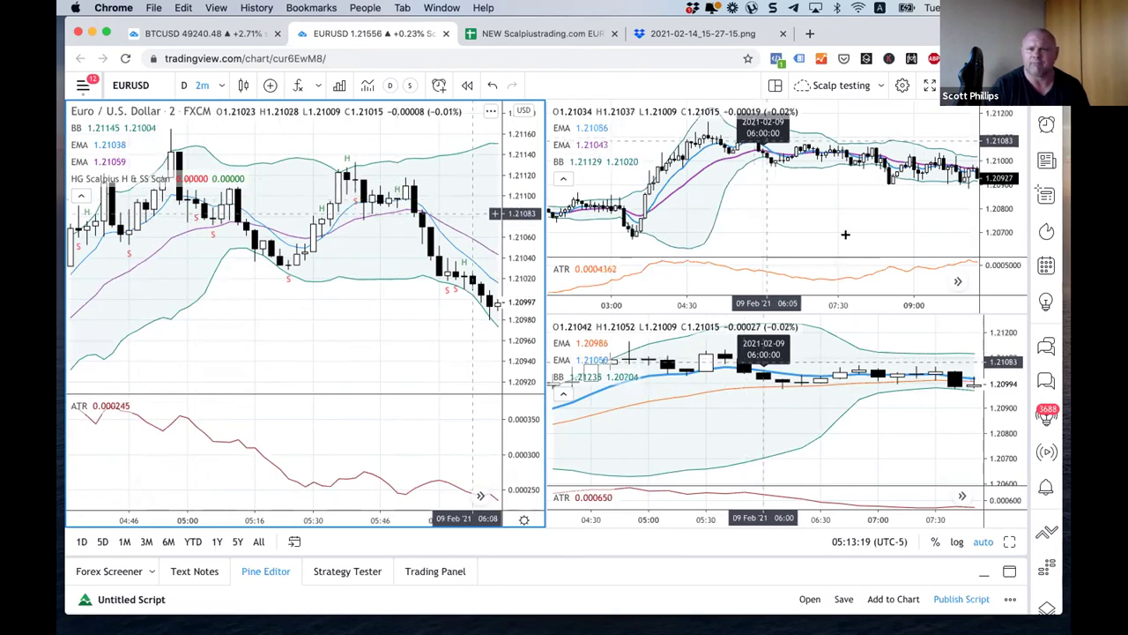
# Step: Zoom in the right-hand charts and pan the 10-minute chart back to 04:00–05:50
pyautogui.click(727, 220)
pyautogui.click(721, 423)
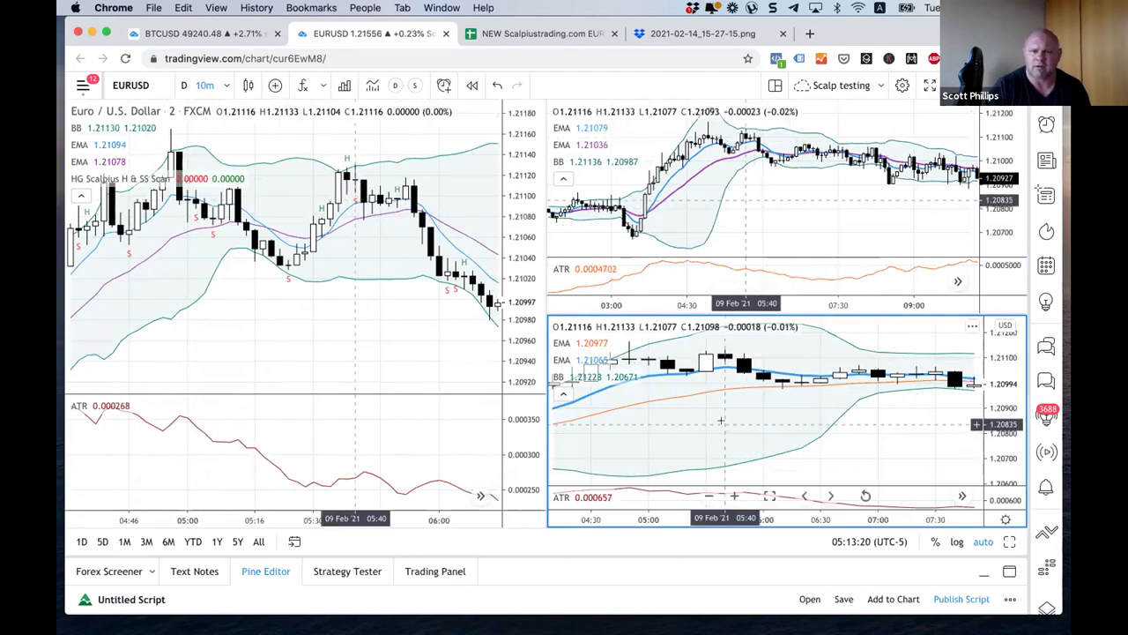
pyautogui.scroll(2, 721, 423)
pyautogui.scroll(2, 746, 214)
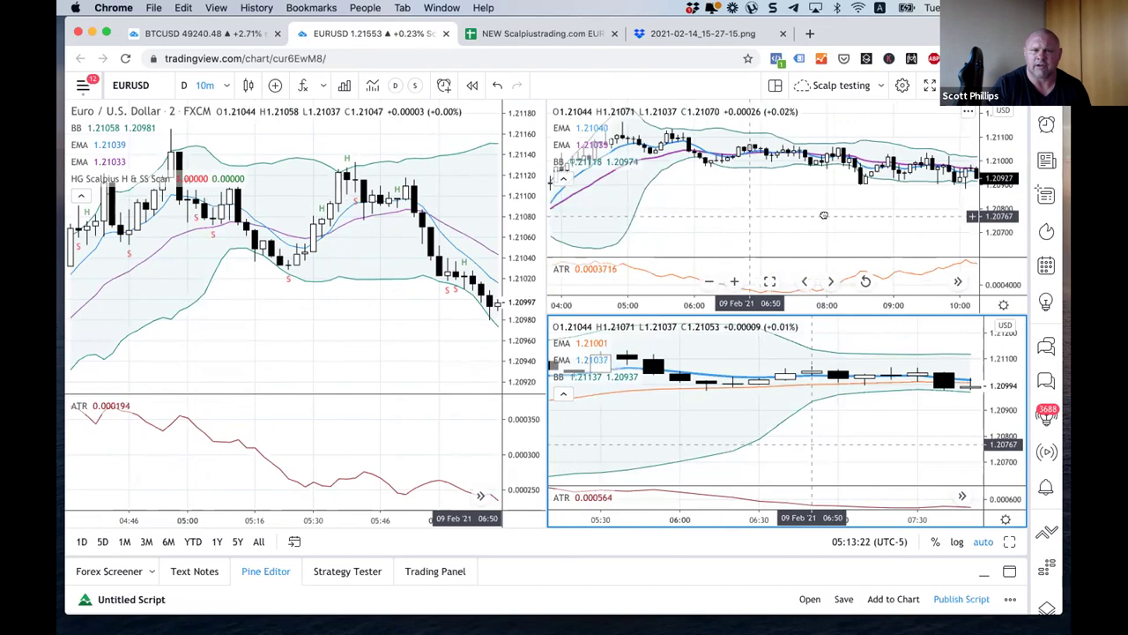
pyautogui.click(747, 214)
pyautogui.click(973, 398)
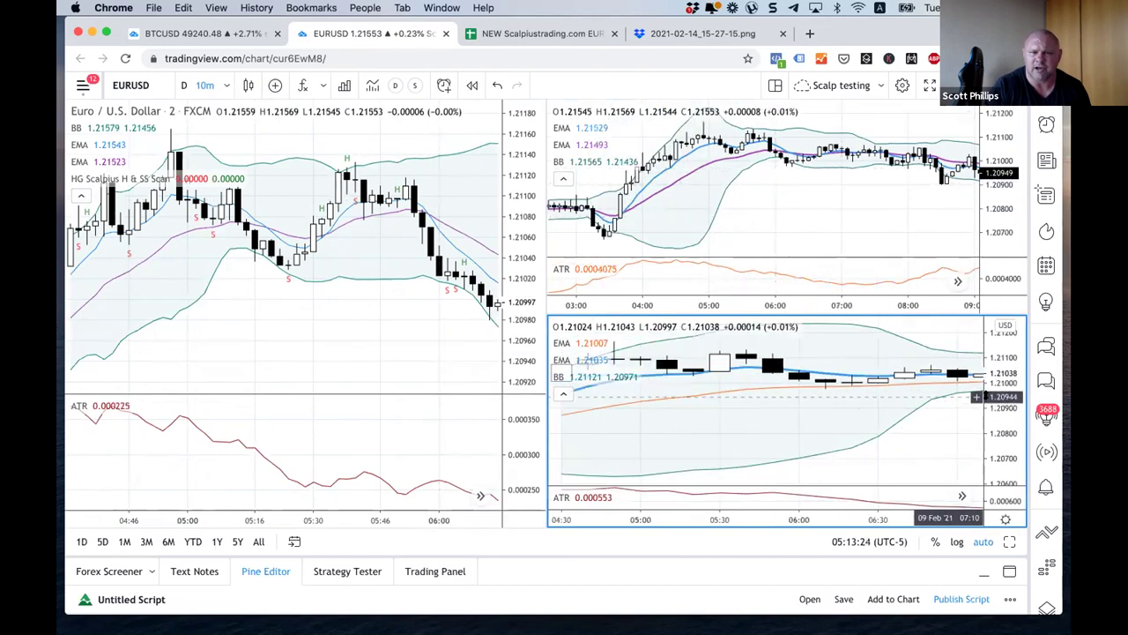
pyautogui.moveTo(694, 402); pyautogui.dragTo(819, 407)
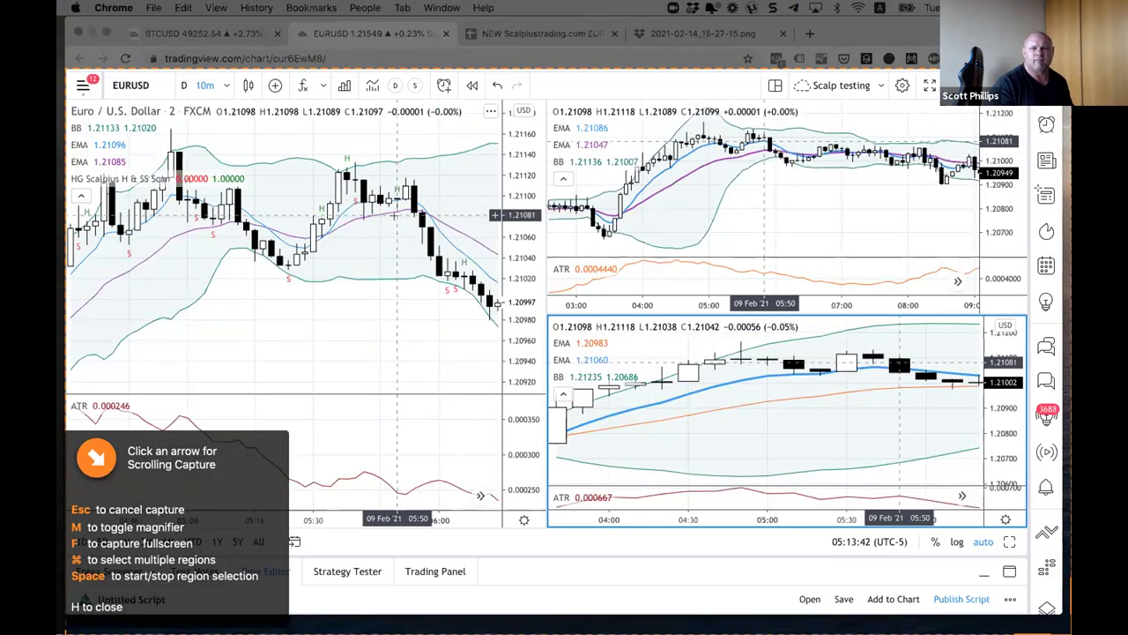
# Step: Capture the three-pane EURUSD chart region with Snagit and return to the trade log tab
pyautogui.moveTo(66, 72); pyautogui.dragTo(1024, 520)
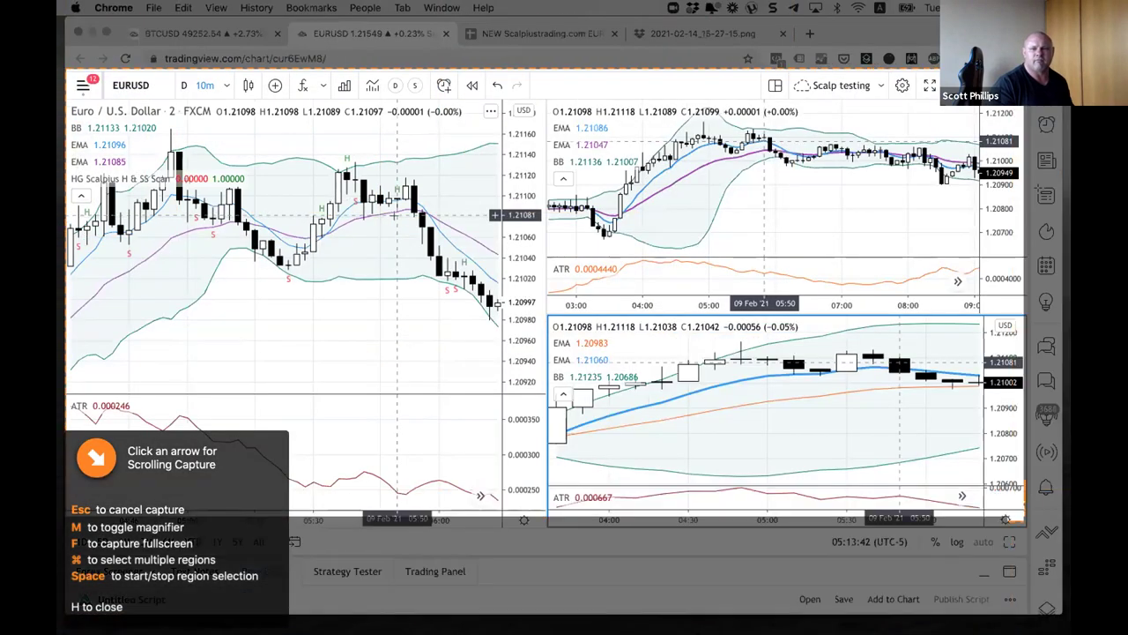
pyautogui.click(982, 452)
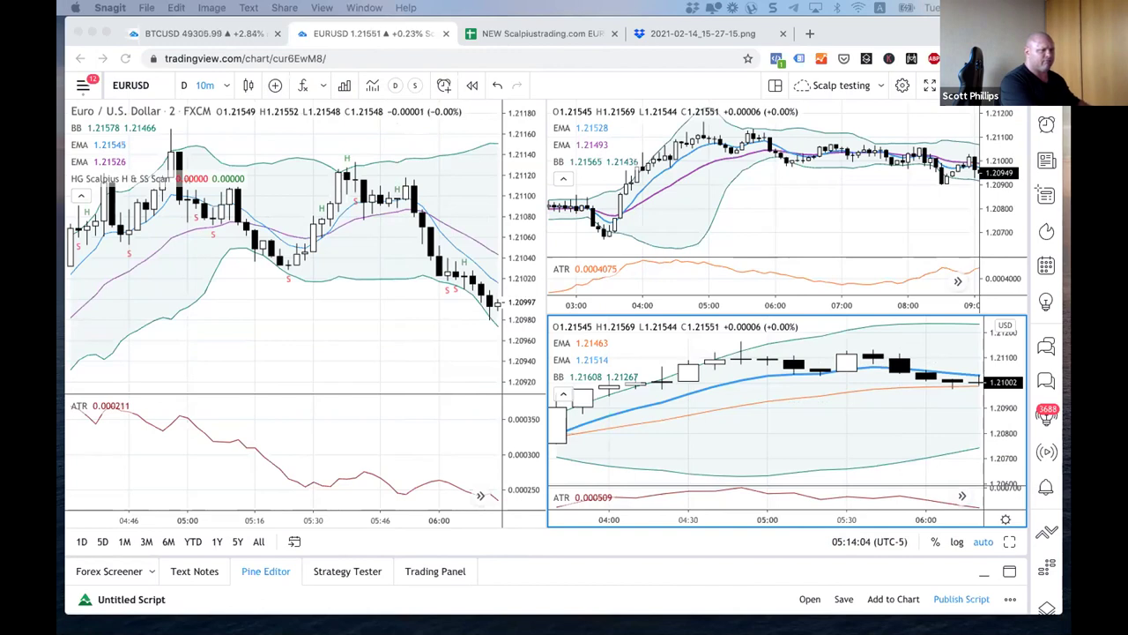
pyautogui.click(344, 299)
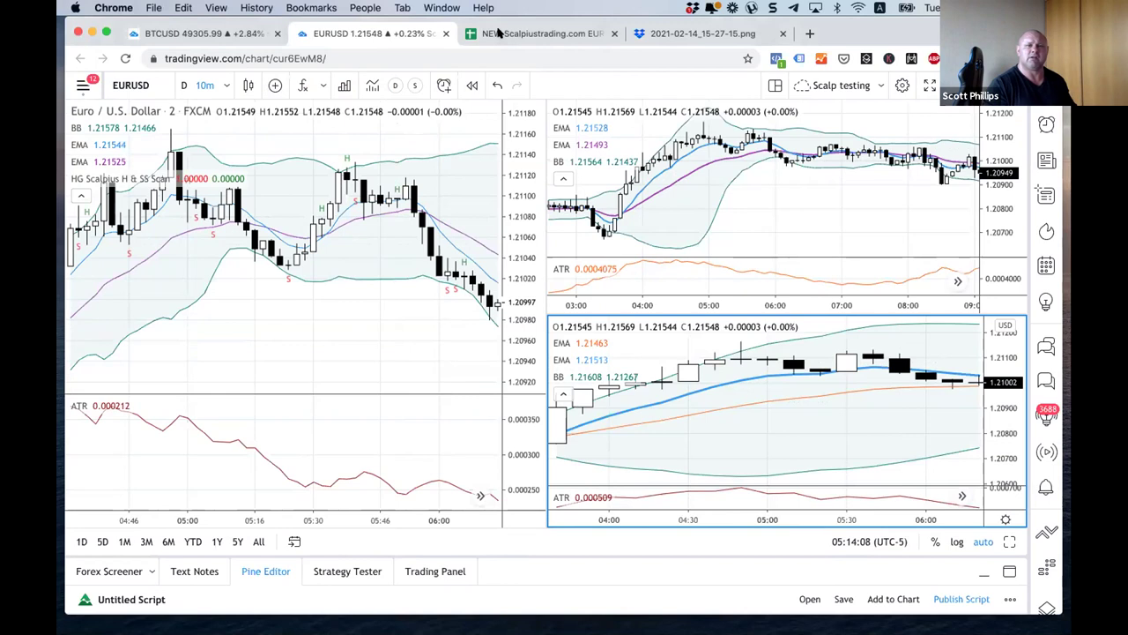
pyautogui.click(498, 33)
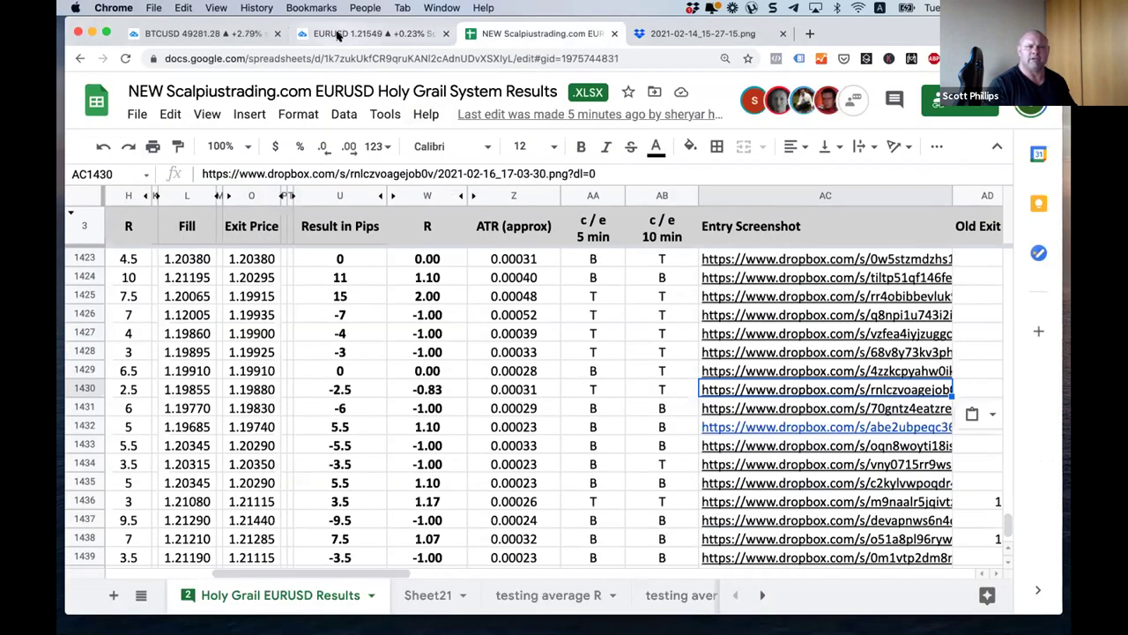
# Step: Insert a blank row above row 1437 for the new 2/9/2021 trade
pyautogui.hotkey('ctrl', 'shift', 'Tab')
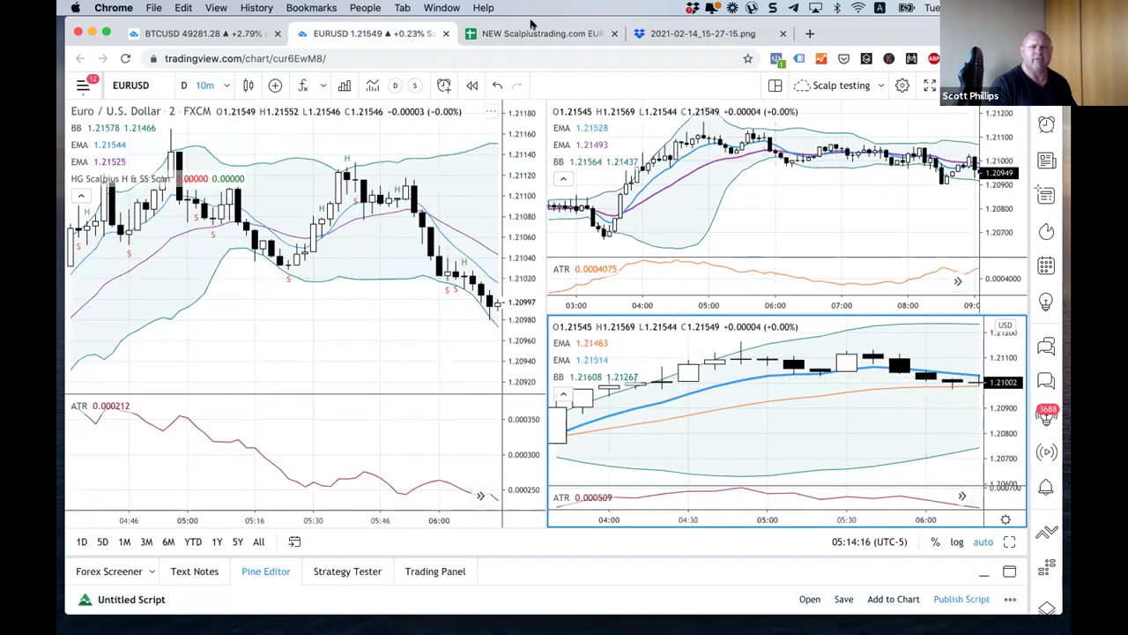
pyautogui.hotkey('ctrl', 'Tab')
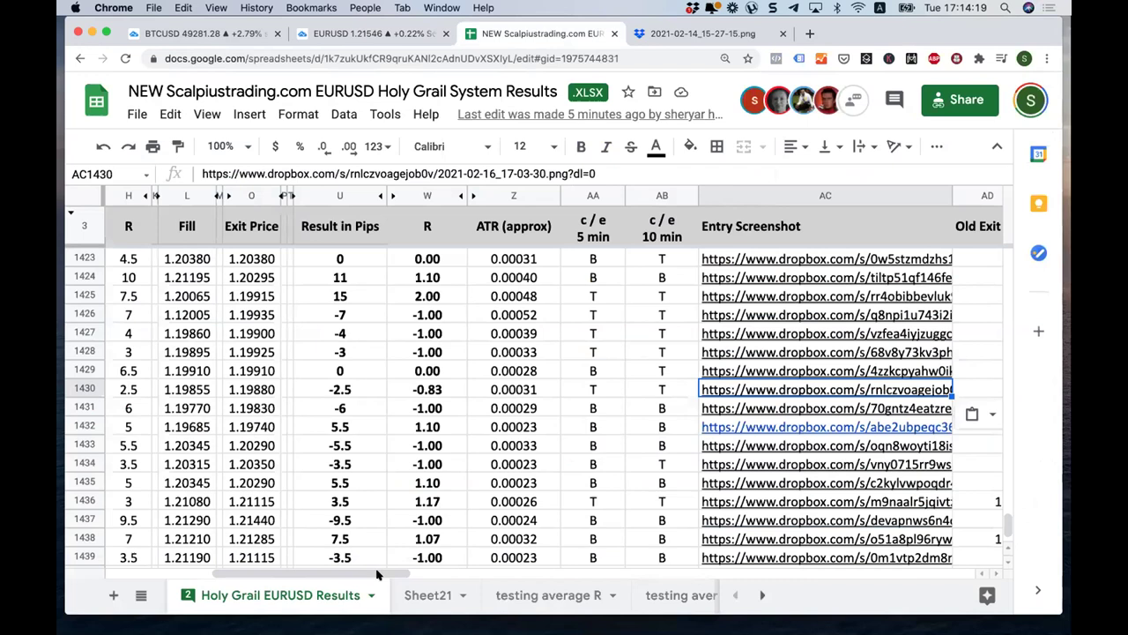
pyautogui.hscroll(-10, 176, 508)
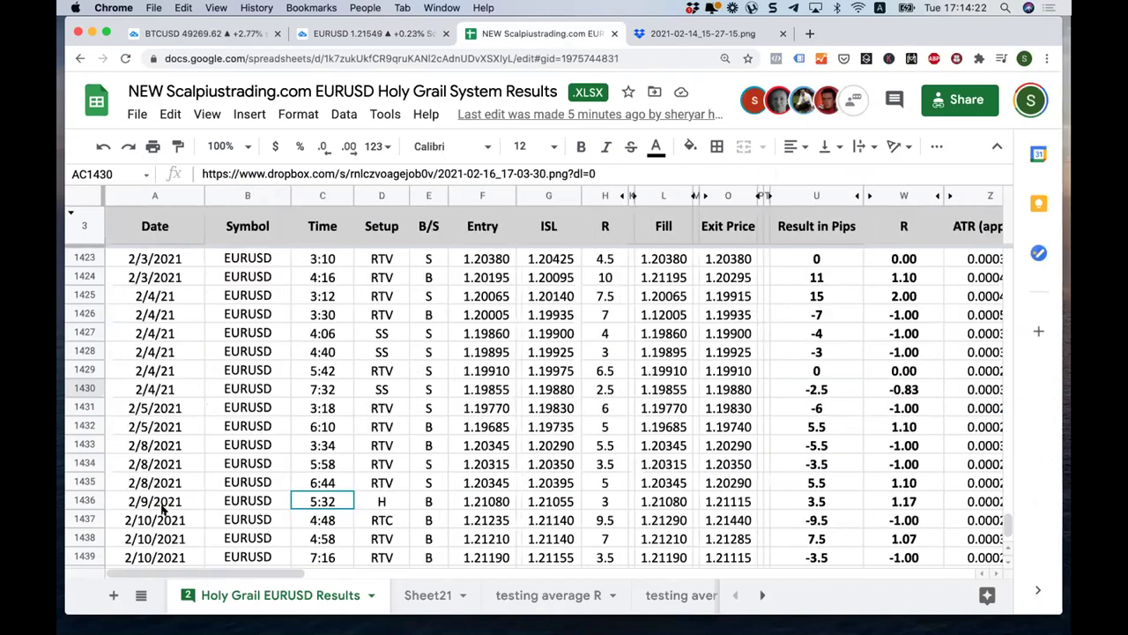
pyautogui.click(172, 502)
pyautogui.click(82, 519)
pyautogui.rightClick(82, 519)
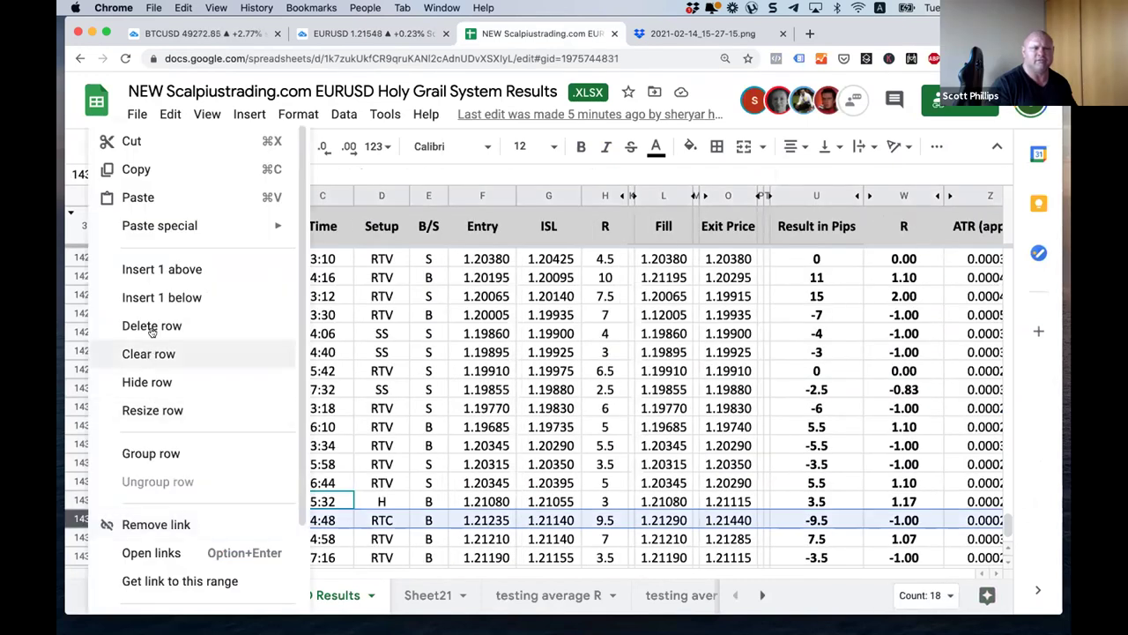
pyautogui.press('Return')
pyautogui.click(154, 518)
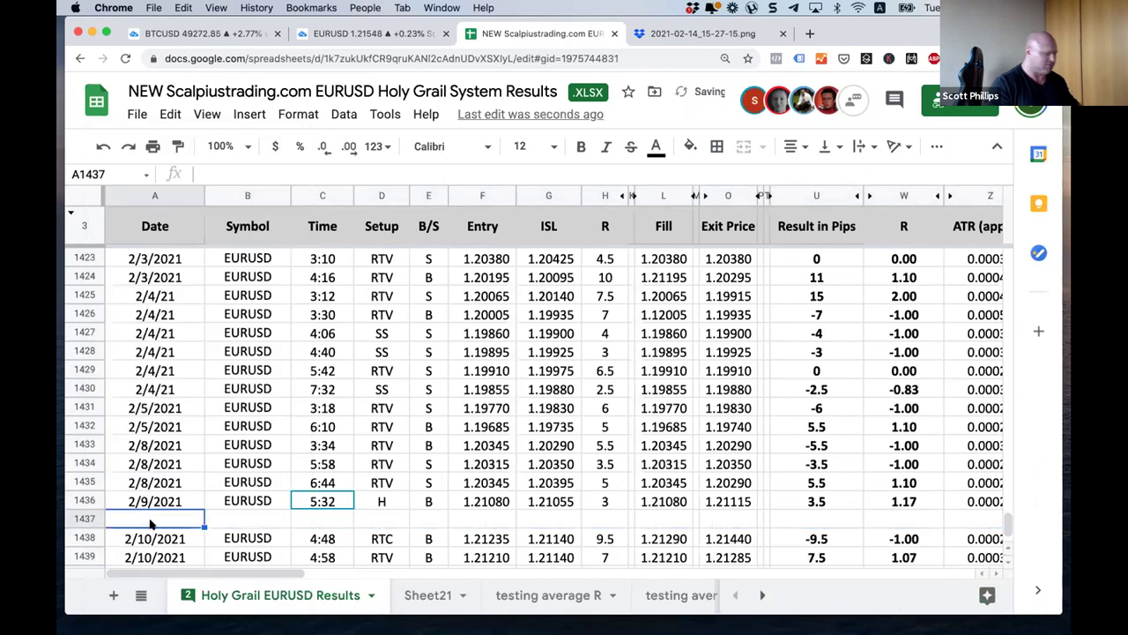
# Step: Enter date 2/9/2021, symbol EURUSD, time 5:50, setup H and side B
pyautogui.write('2/9/2021')
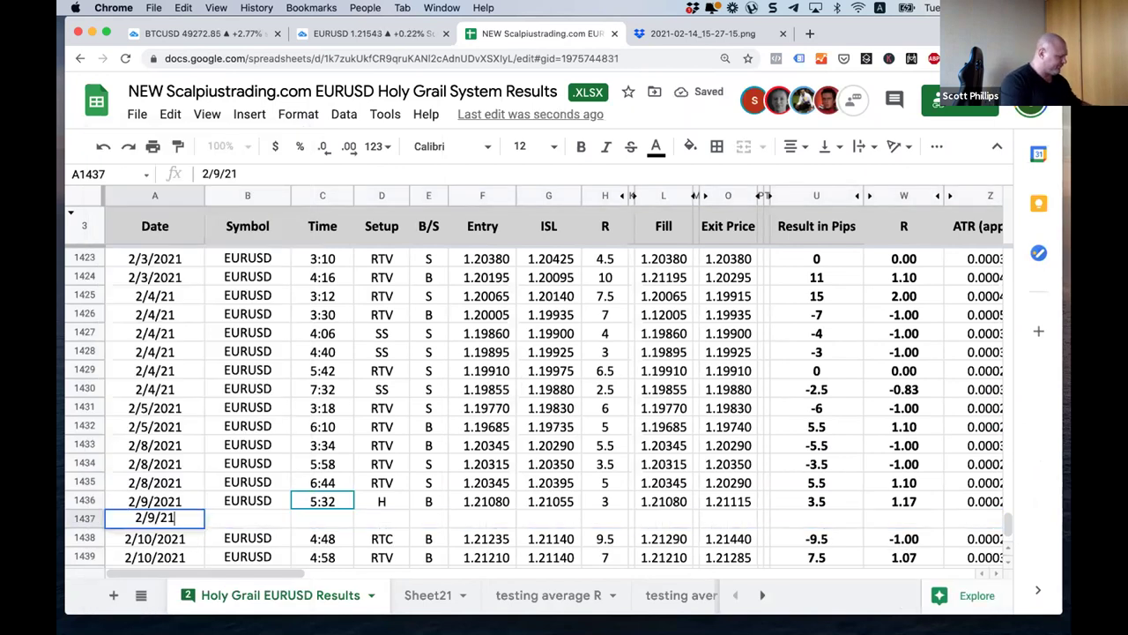
pyautogui.press('Tab')
pyautogui.write('EURUSD')
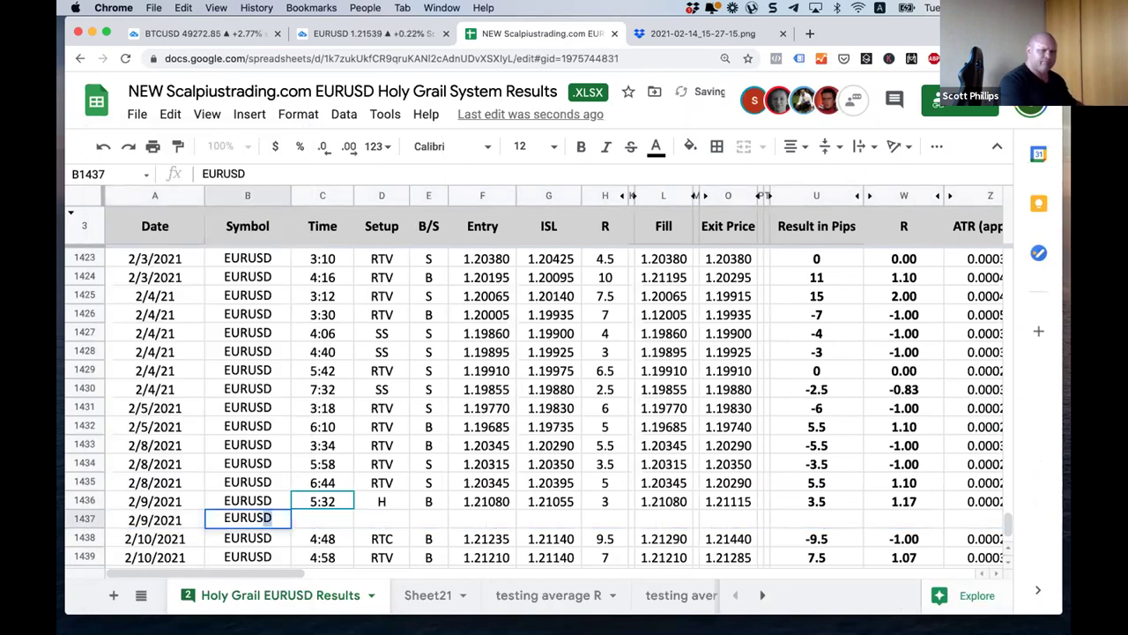
pyautogui.press('Tab')
pyautogui.write('5:50')
pyautogui.press('Tab')
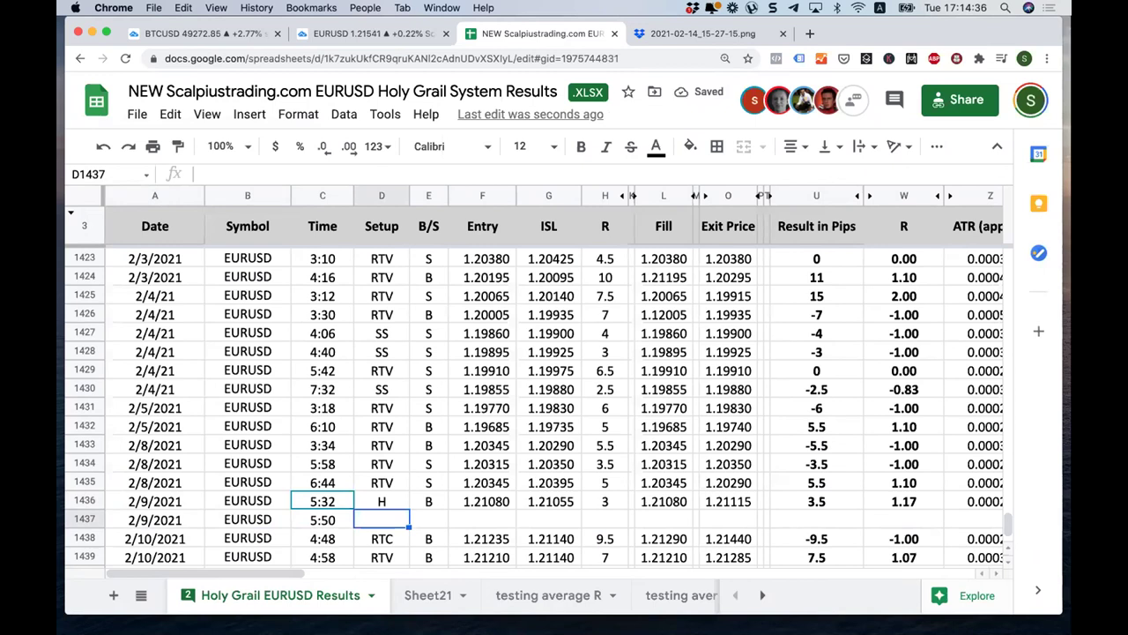
pyautogui.write('H')
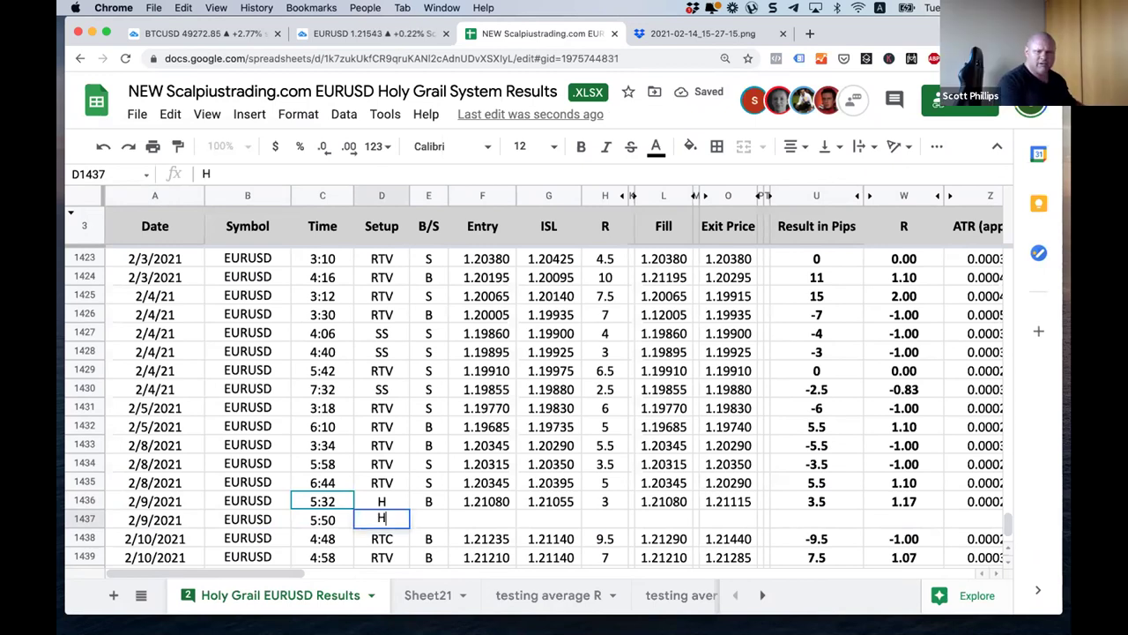
pyautogui.press('Tab')
pyautogui.write('B')
pyautogui.press('Tab')
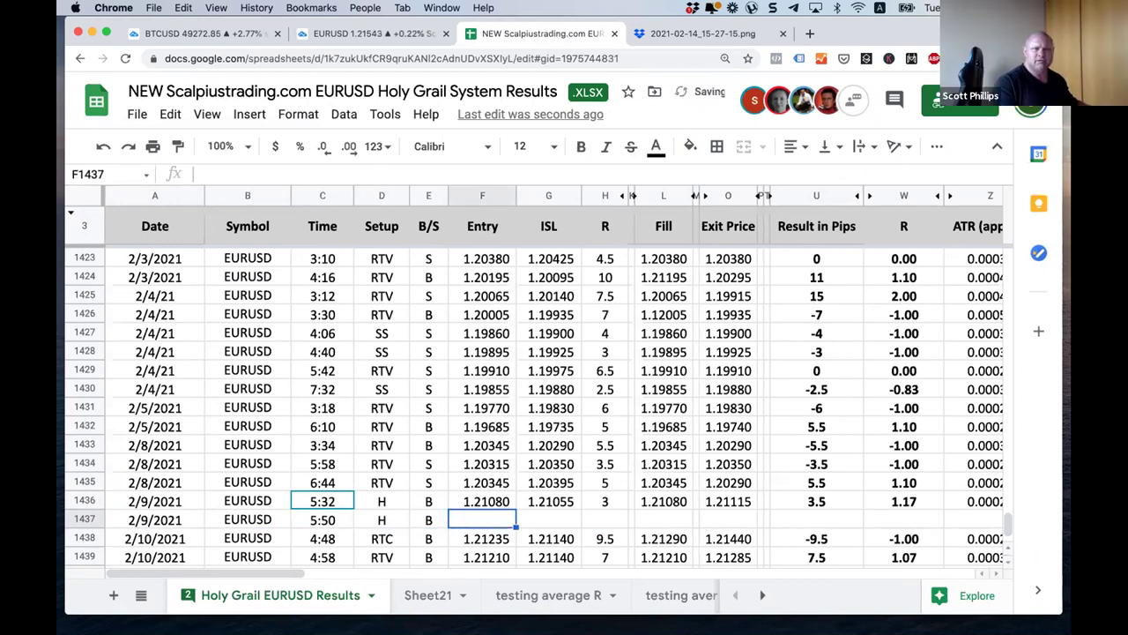
# Step: Enter entry 1.21100, stop 1.21085, R 3, fill 1.21100 and exit 1.21085 from the chart
pyautogui.click(348, 32)
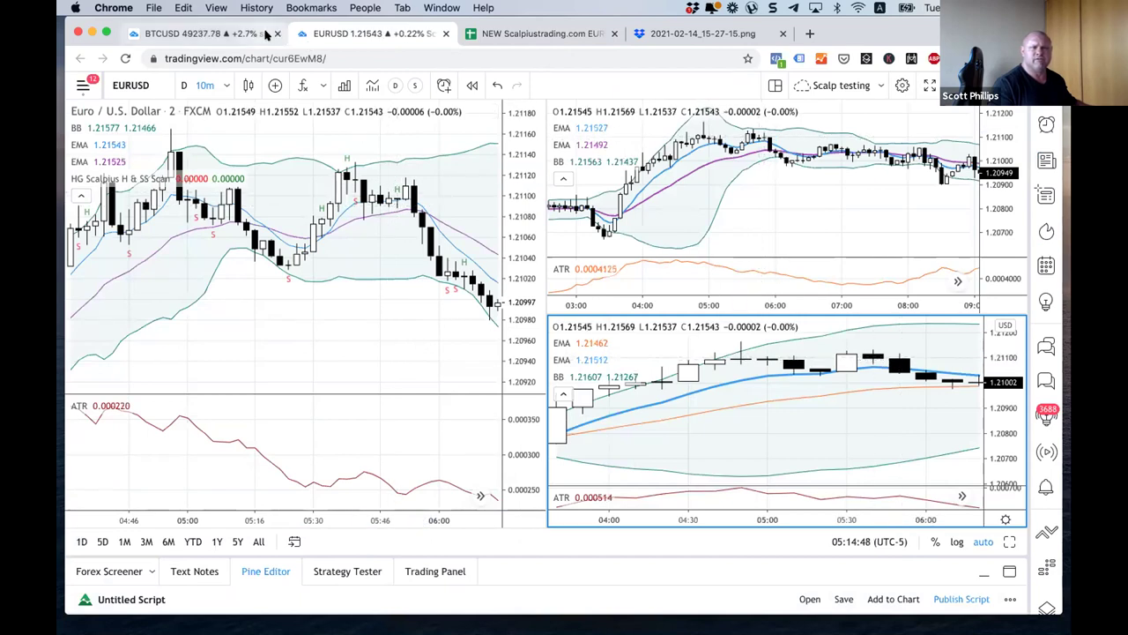
pyautogui.hotkey('ctrl', 'Tab')
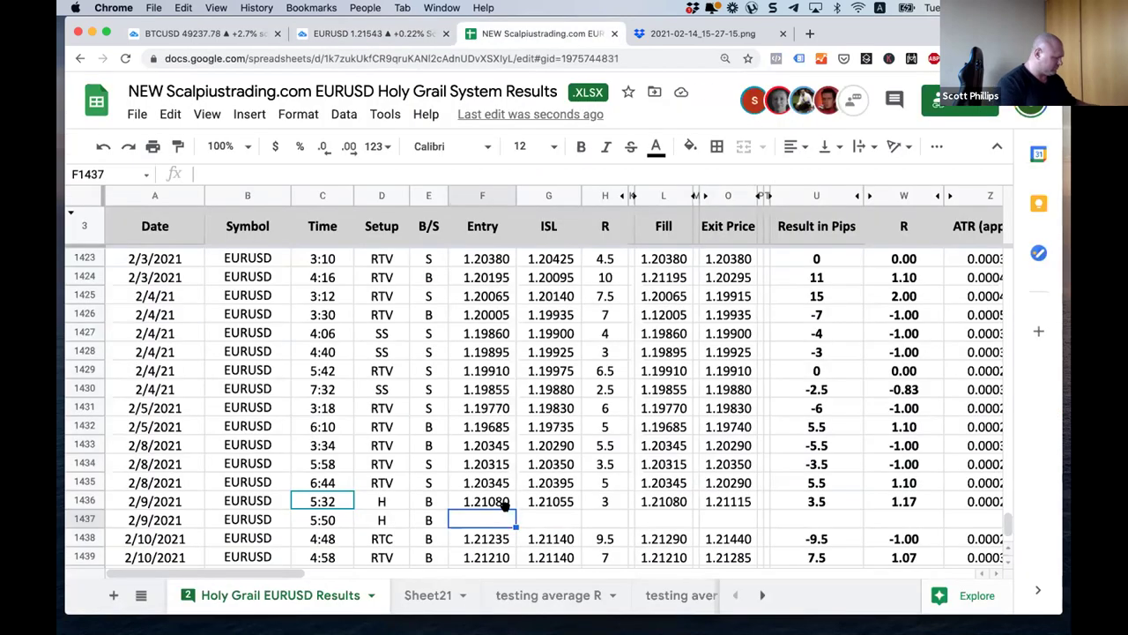
pyautogui.write('2110')
pyautogui.press('Tab')
pyautogui.write('1.21085')
pyautogui.press('Tab')
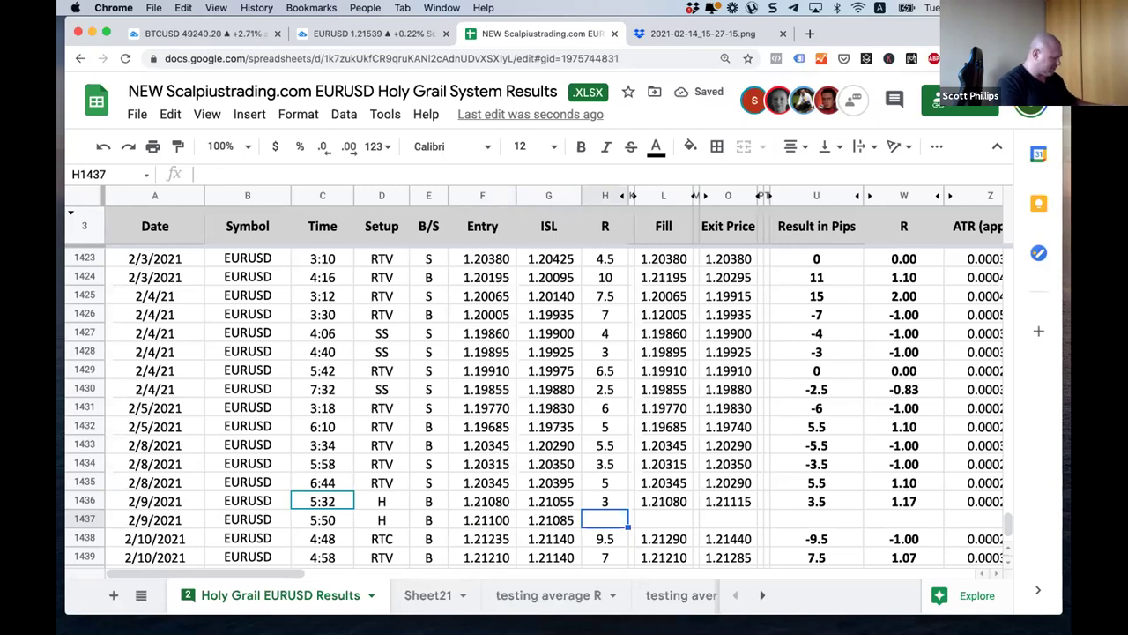
pyautogui.write('3')
pyautogui.press('Tab')
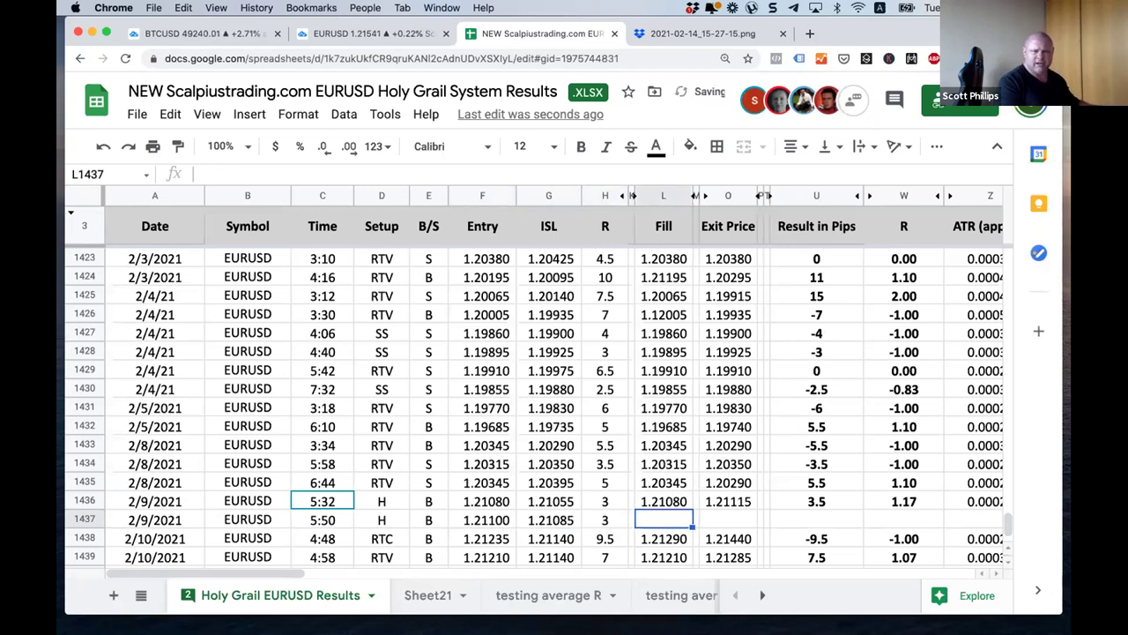
pyautogui.write('1.2110')
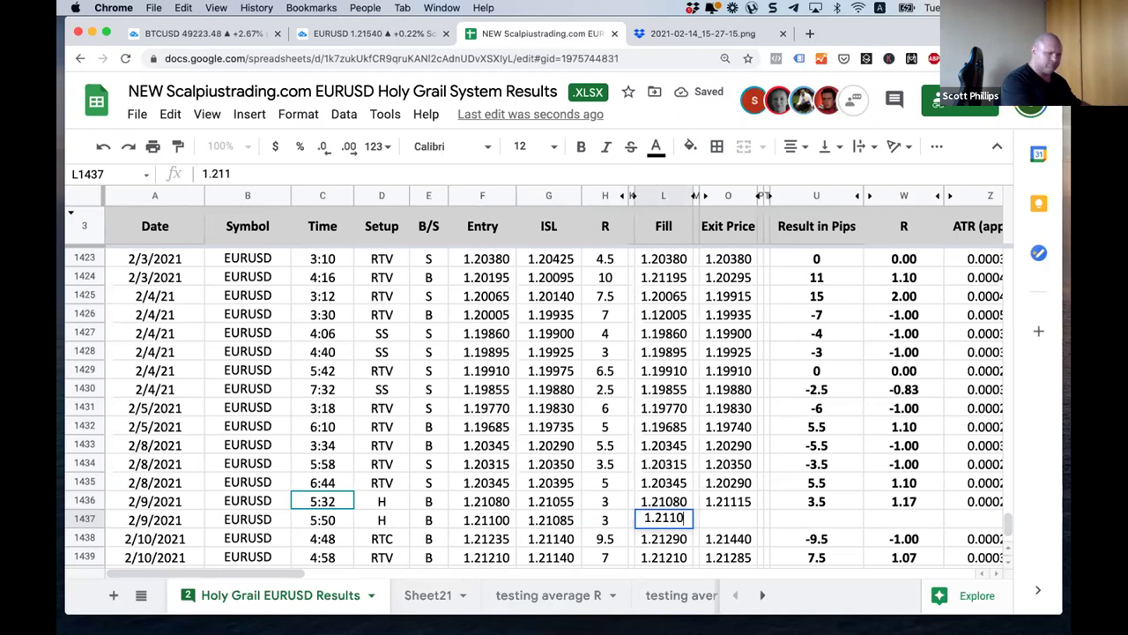
pyautogui.press('Tab')
pyautogui.write('1')
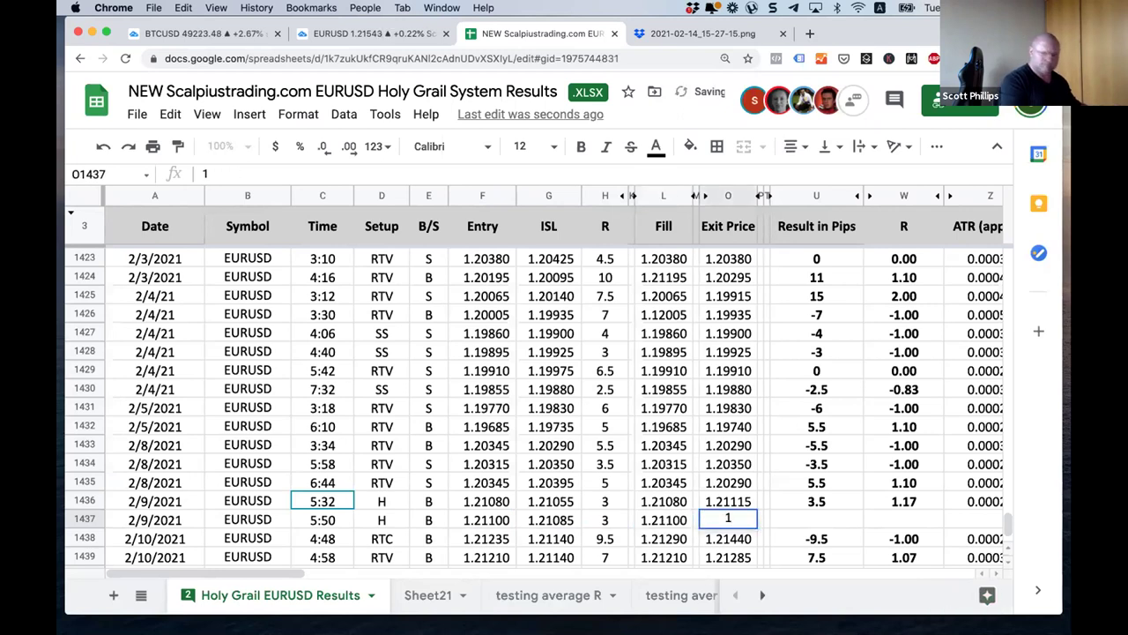
pyautogui.write('.210')
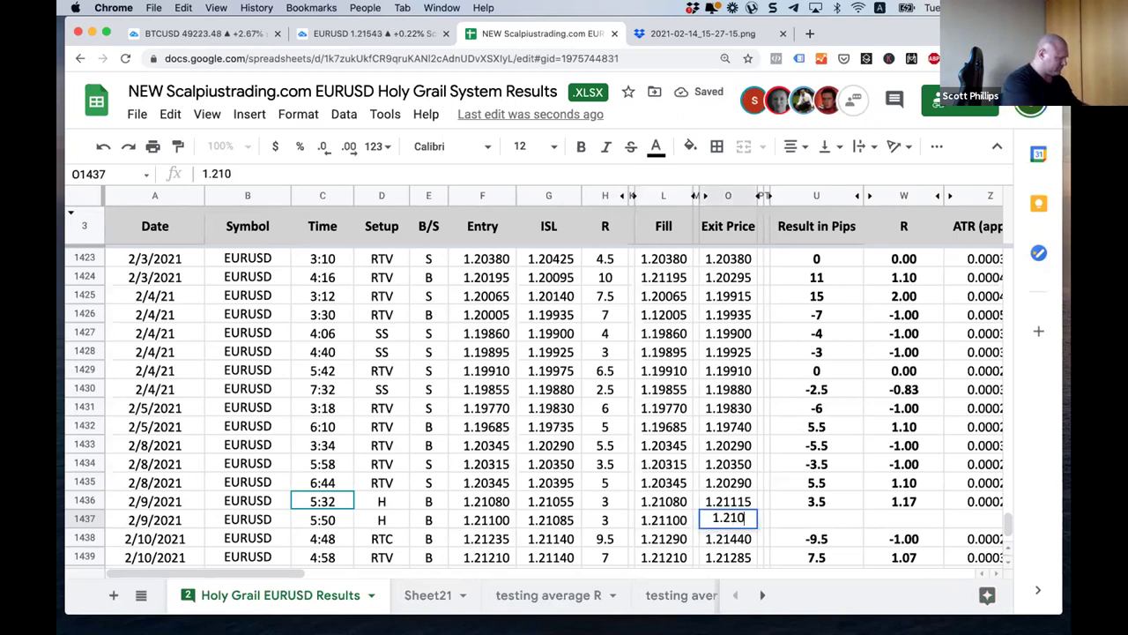
pyautogui.write('85')
pyautogui.press('Tab')
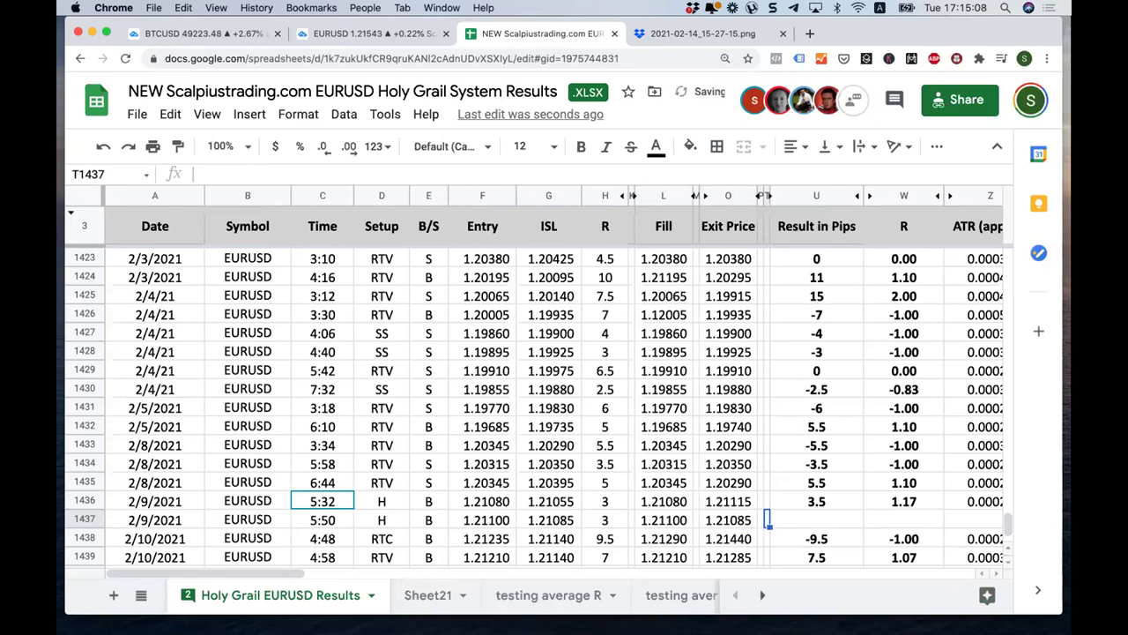
# Step: Record the trade result as -1.5 pips and -0.50 R after checking the chart
pyautogui.write('-1.')
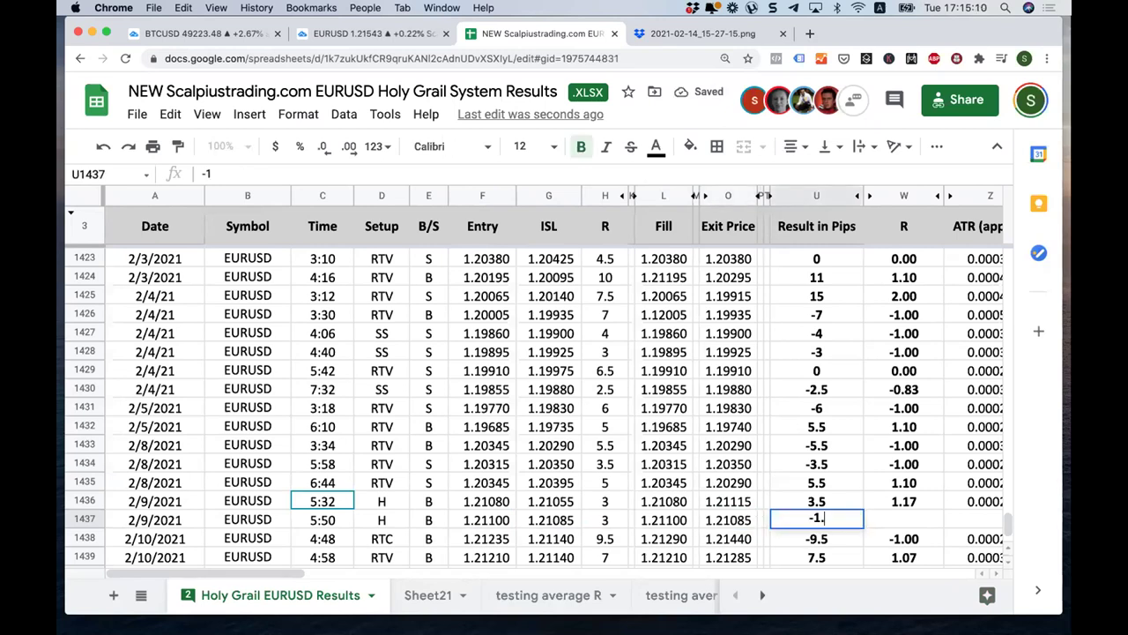
pyautogui.press('Left')
pyautogui.press('Left')
pyautogui.press('Left')
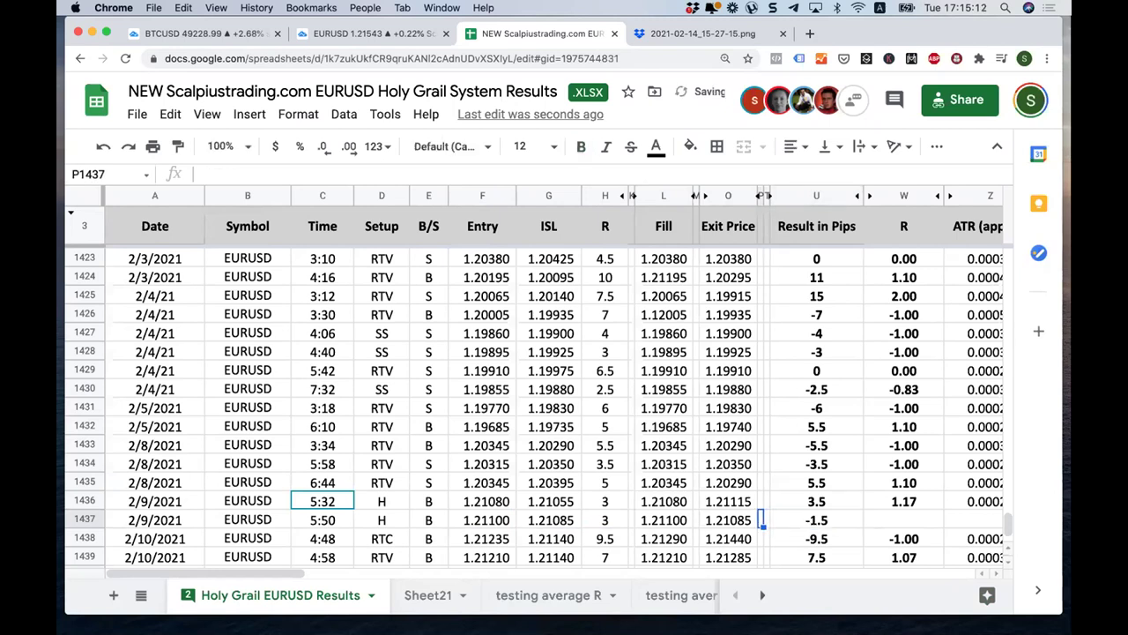
pyautogui.press('Right')
pyautogui.press('Right')
pyautogui.press('Right')
pyautogui.press('Right')
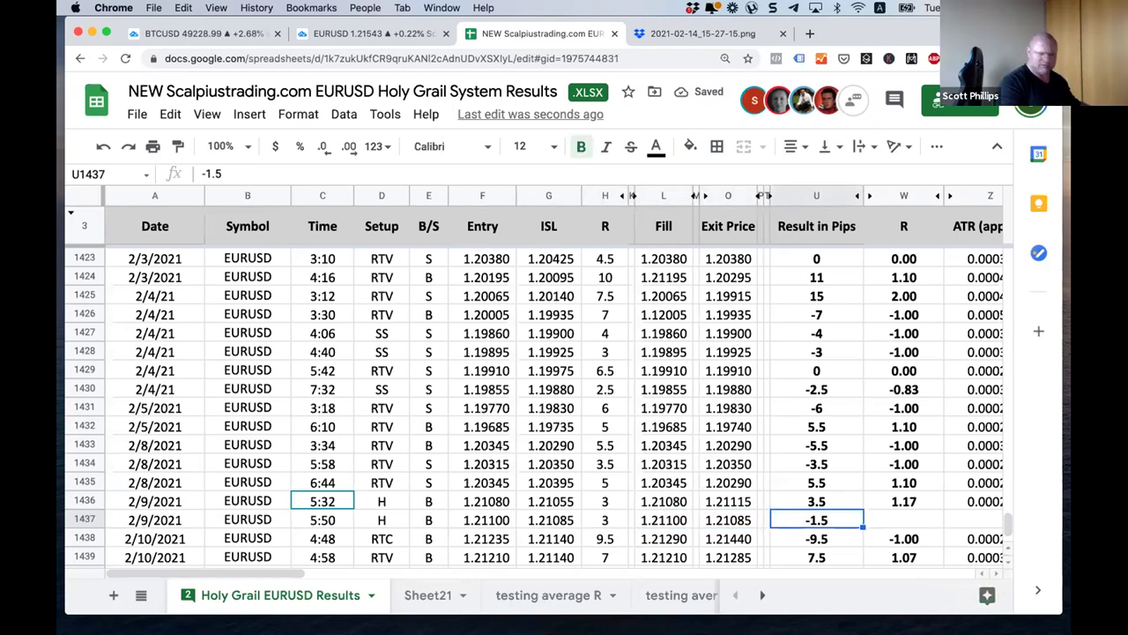
pyautogui.click(366, 34)
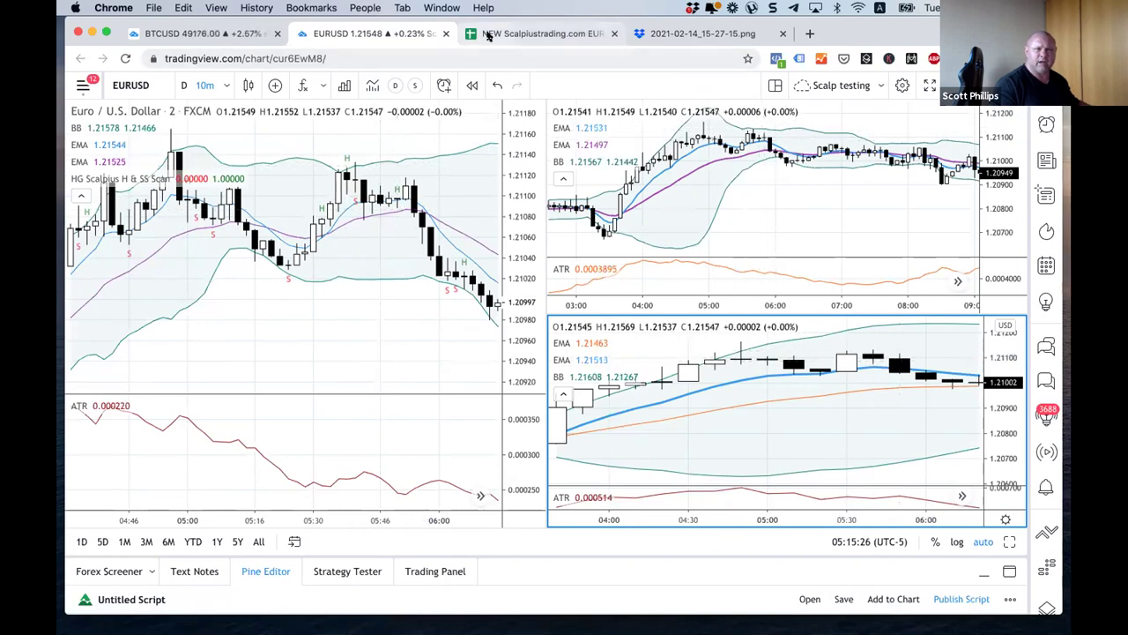
pyautogui.click(542, 33)
pyautogui.click(901, 524)
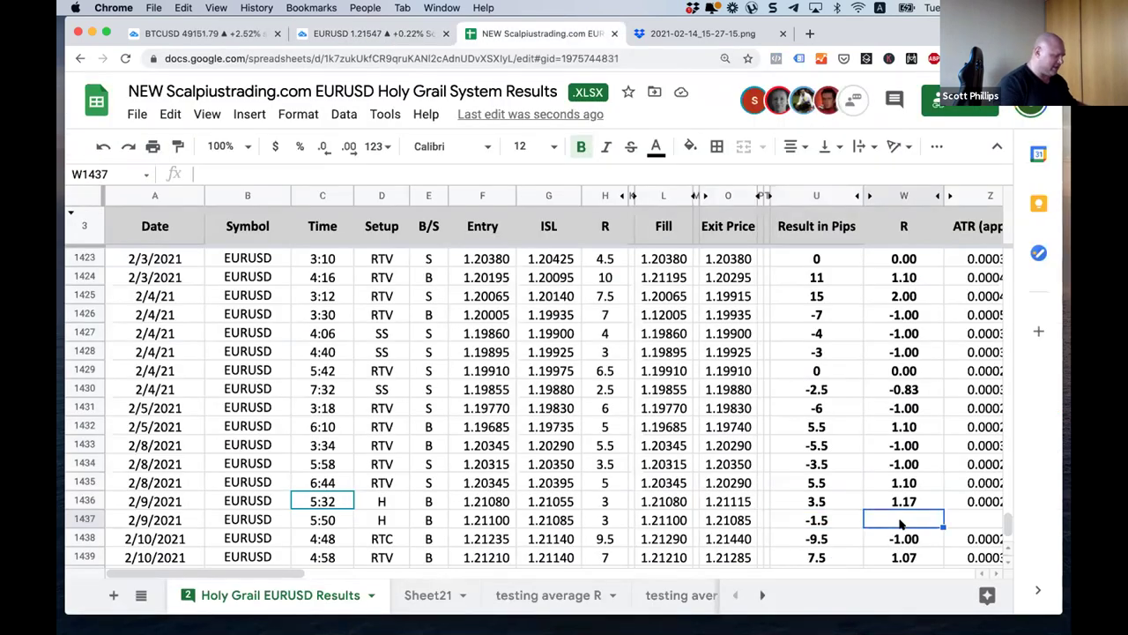
pyautogui.write('-.5')
pyautogui.press('Tab')
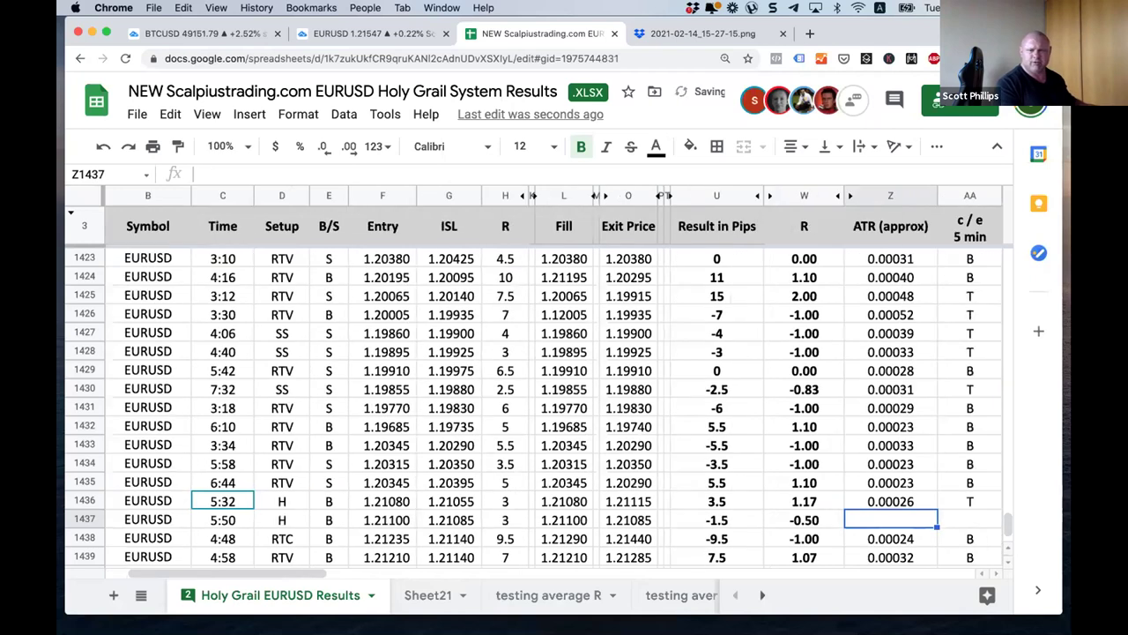
pyautogui.click(401, 35)
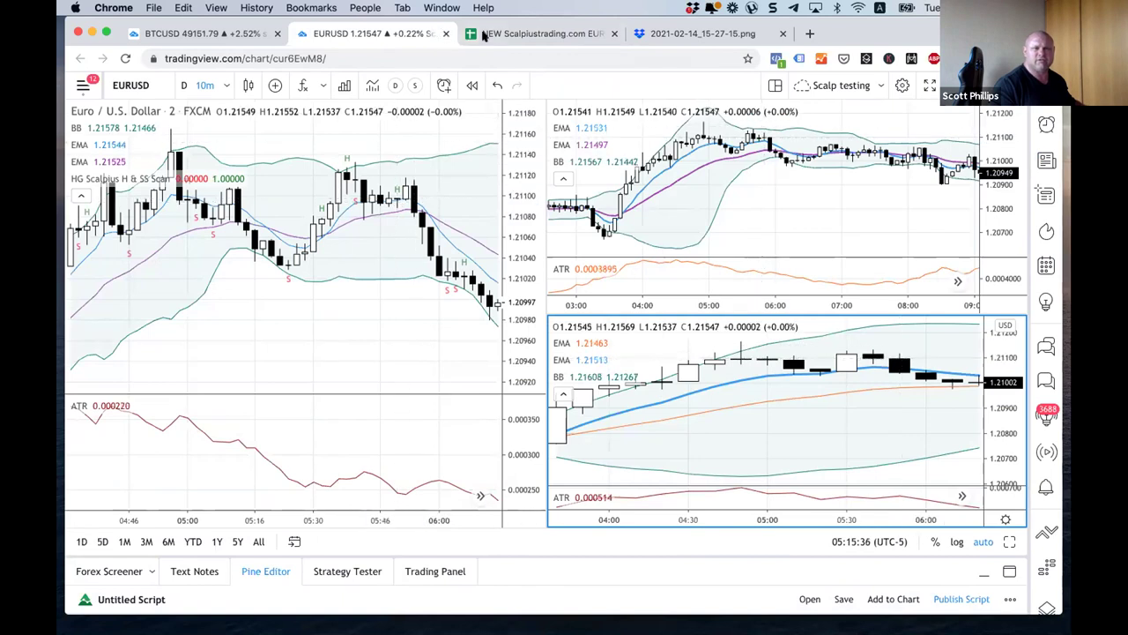
pyautogui.click(483, 34)
# Step: Fill ATR 0.00025, T for both 5-min and 10-min c/e, and paste the screenshot link
pyautogui.write('.00025')
pyautogui.press('Tab')
pyautogui.write('T')
pyautogui.press('Tab')
pyautogui.write('T')
pyautogui.press('Tab')
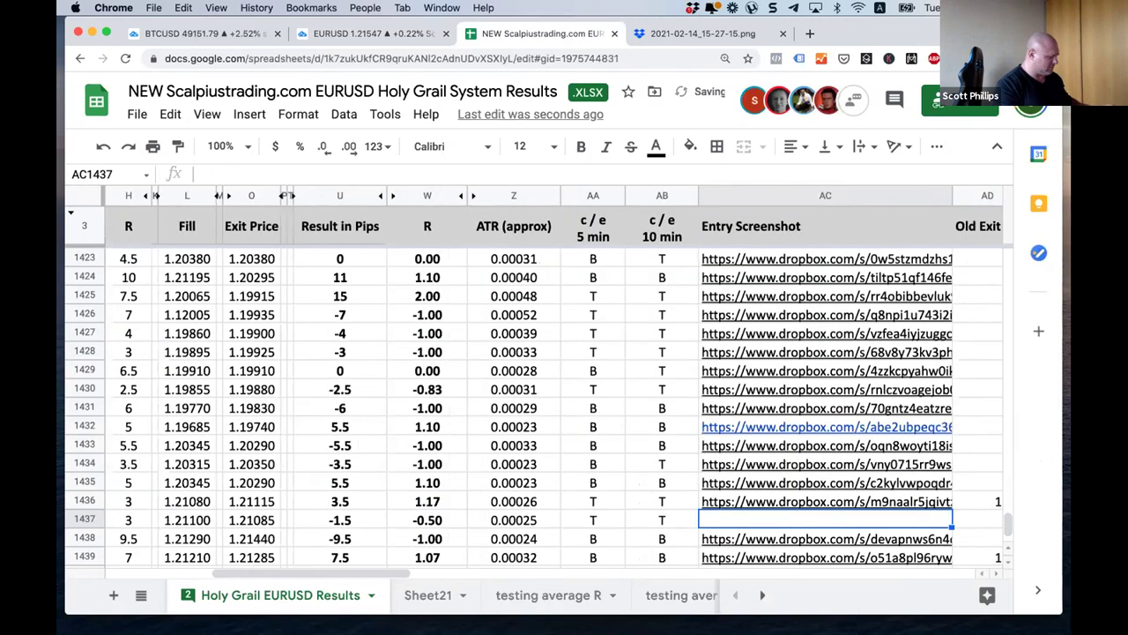
pyautogui.press('Tab')
# Step: Undo a mistaken 1.17 fill in Old Exit Alg and enter -0.5 for row 1437
pyautogui.press('Up')
pyautogui.press('super+c')
pyautogui.press('Down')
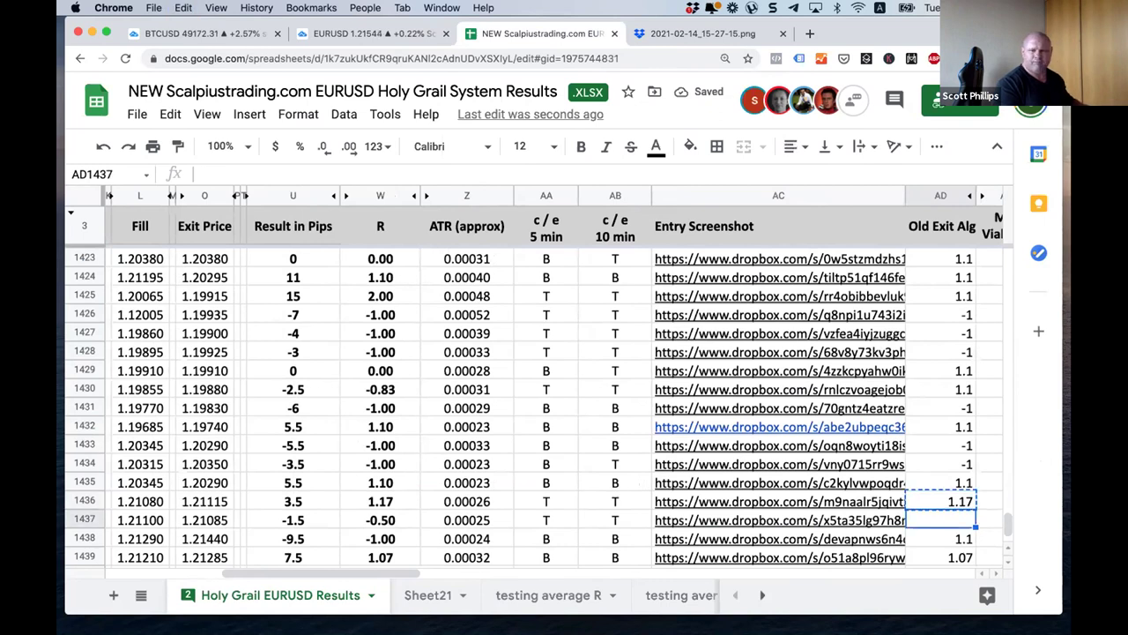
pyautogui.hotkey('shift', 'Down')
pyautogui.hotkey('shift', 'Down')
pyautogui.hotkey('shift', 'Down')
pyautogui.hotkey('shift', 'Down')
pyautogui.hotkey('shift', 'Down')
pyautogui.hotkey('shift', 'Down')
pyautogui.hotkey('shift', 'Down')
pyautogui.hotkey('shift', 'Down')
pyautogui.hotkey('shift', 'Down')
pyautogui.hotkey('shift', 'Down')
pyautogui.hotkey('shift', 'Down')
pyautogui.hotkey('shift', 'Down')
pyautogui.hotkey('shift', 'Down')
pyautogui.hotkey('shift', 'Down')
pyautogui.hotkey('shift', 'Down')
pyautogui.hotkey('shift', 'Down')
pyautogui.hotkey('shift', 'Down')
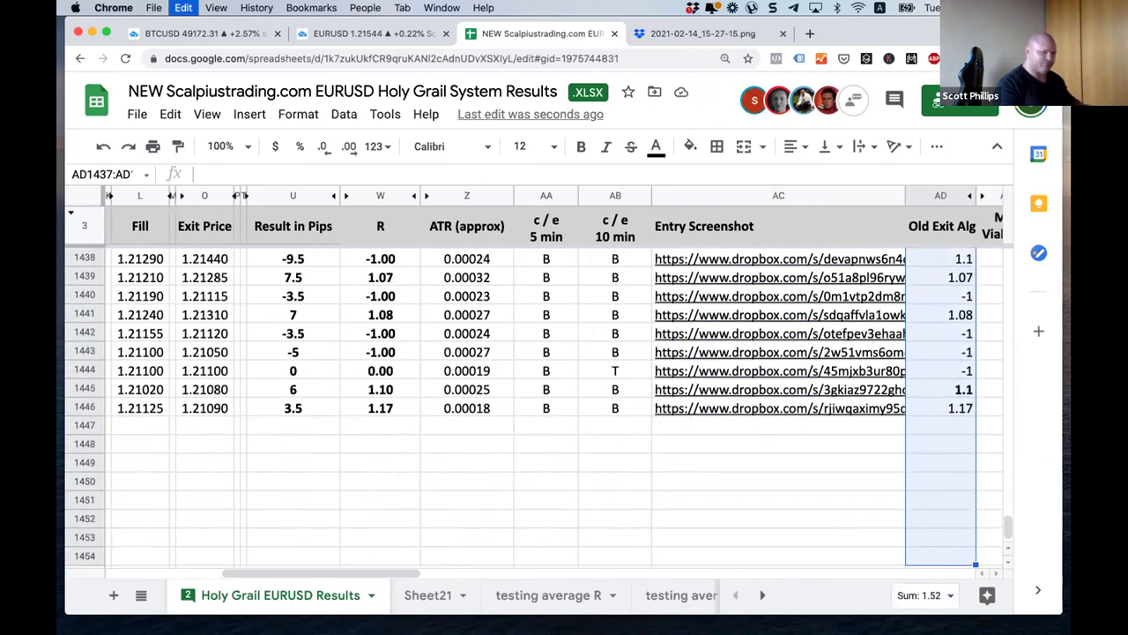
pyautogui.press('super+v')
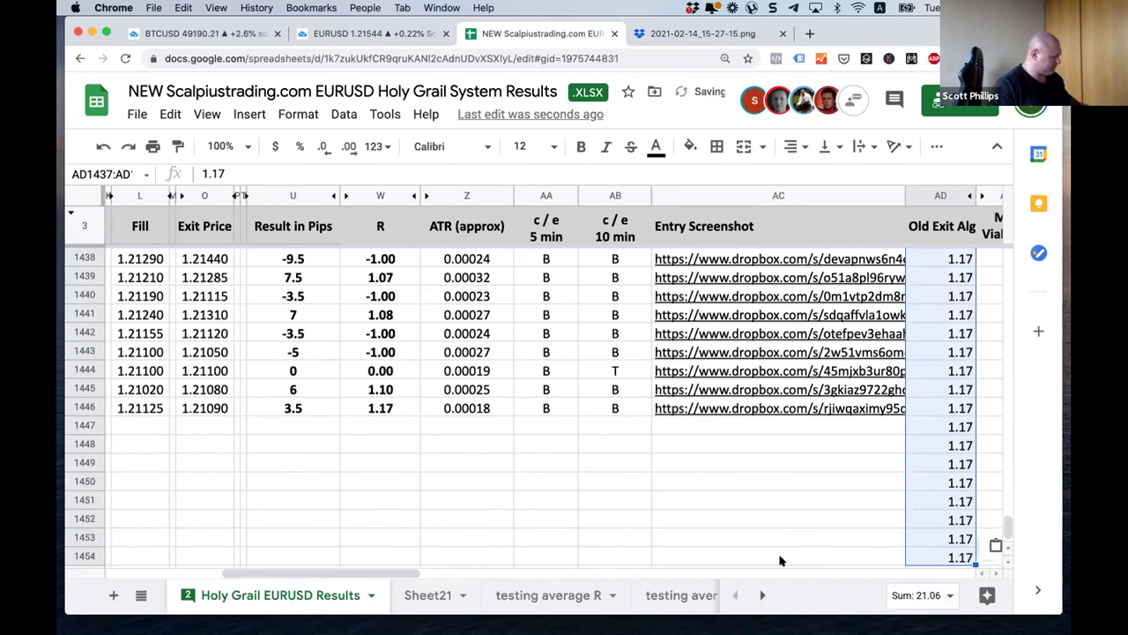
pyautogui.press('super+z')
pyautogui.scroll(4, 799, 524)
pyautogui.moveTo(888, 472); pyautogui.dragTo(932, 504)
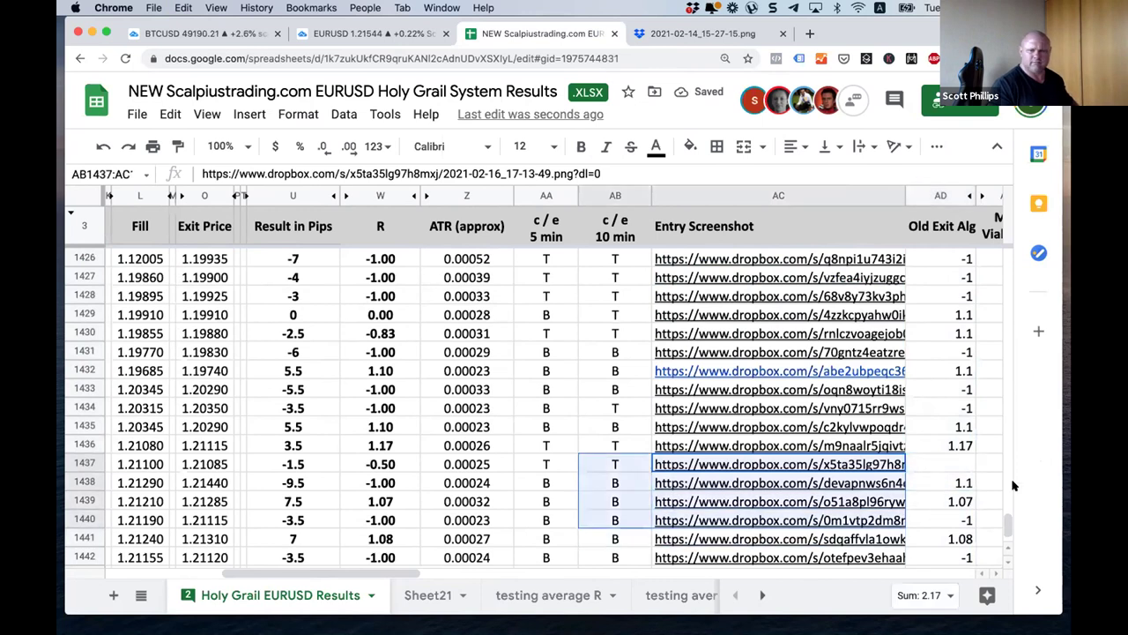
pyautogui.click(961, 460)
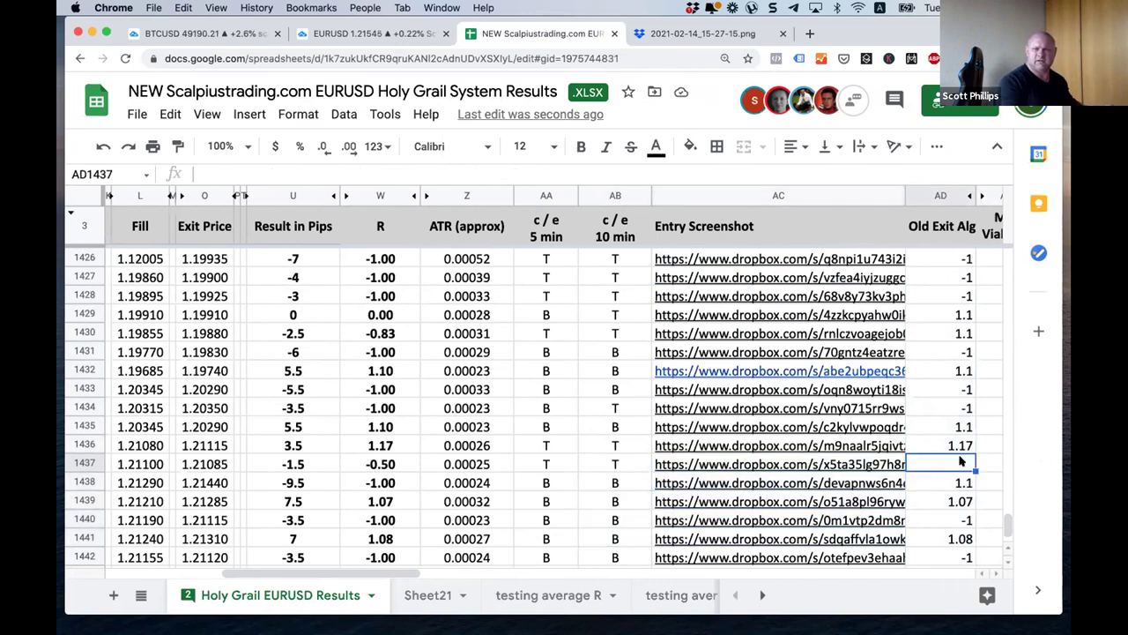
pyautogui.write('-.5')
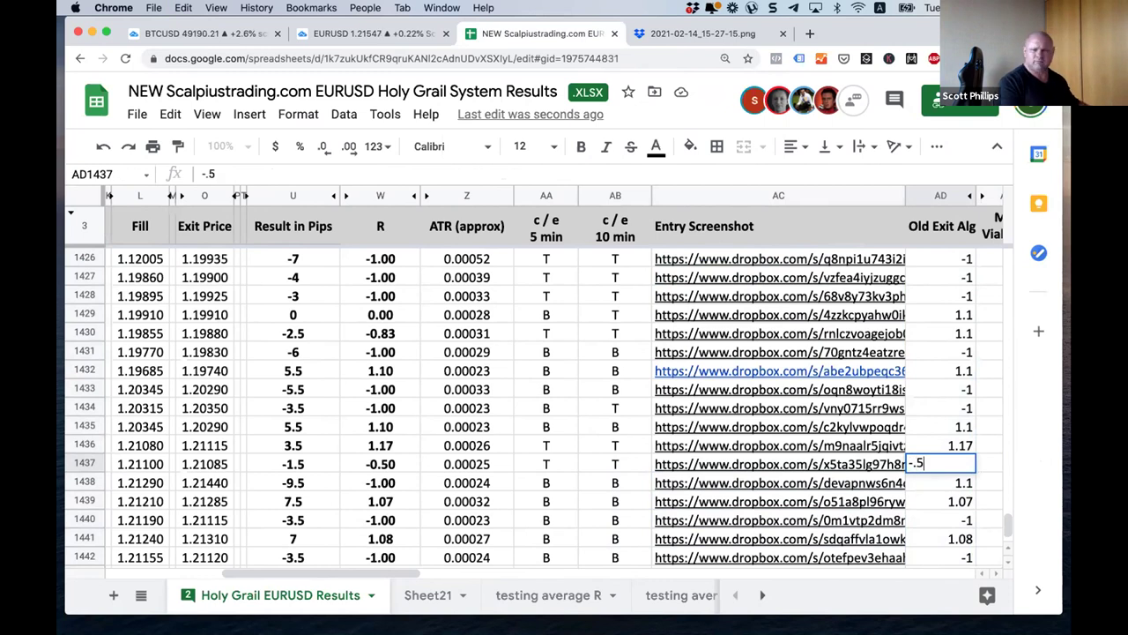
pyautogui.press('Tab')
pyautogui.press('Tab')
# Step: Paste the last working Equity Curve formula over the #REF! cells through row 1448
pyautogui.press('Up')
pyautogui.press('Up')
pyautogui.press('cmd+c')
pyautogui.press('Down')
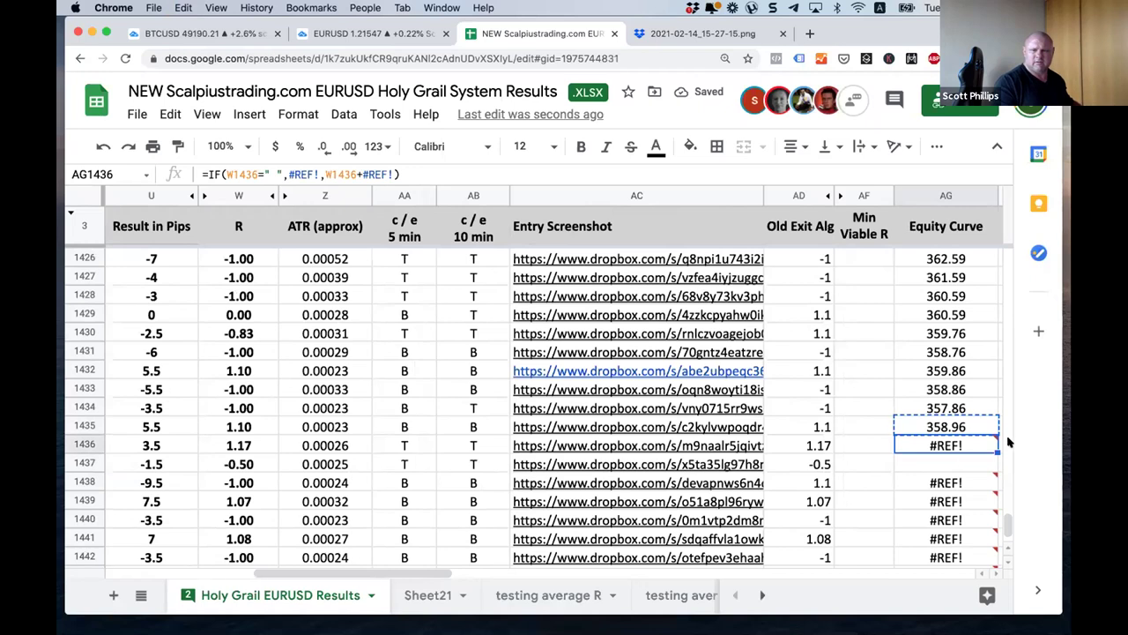
pyautogui.moveTo(993, 435)
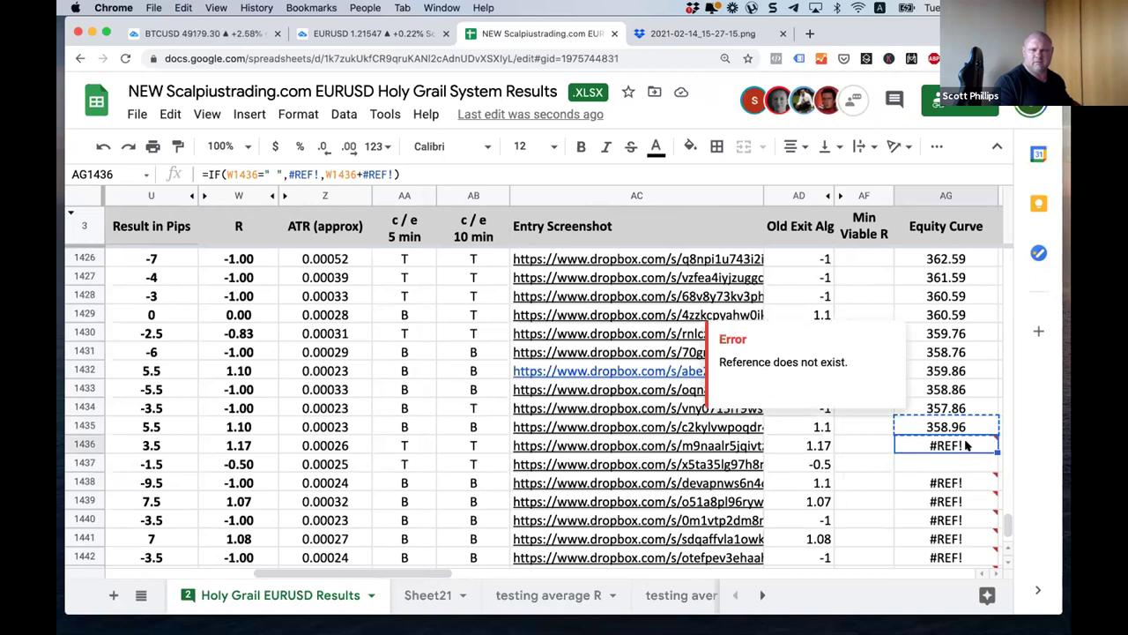
pyautogui.moveTo(952, 449); pyautogui.dragTo(961, 391)
pyautogui.press('cmd+v')
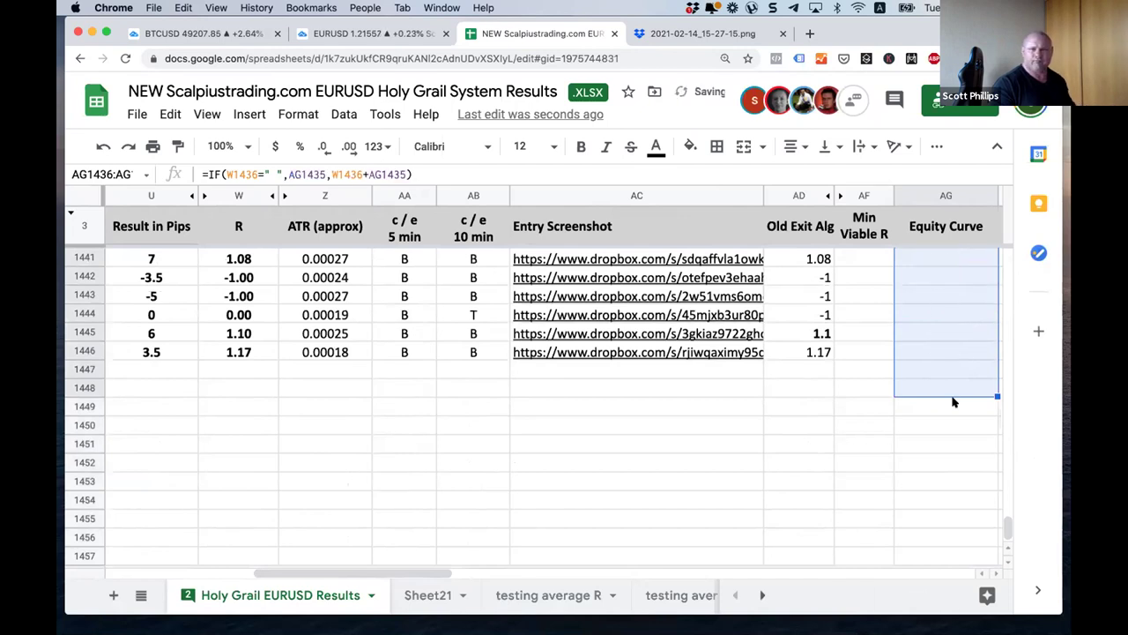
pyautogui.scroll(2, 842, 463)
pyautogui.click(728, 530)
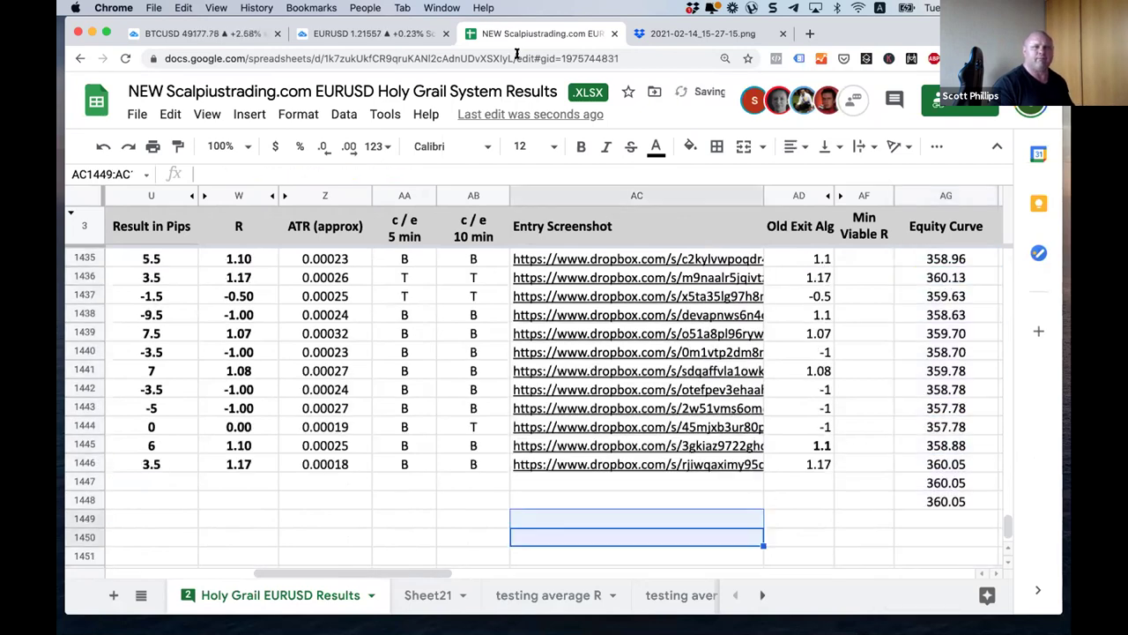
pyautogui.click(374, 33)
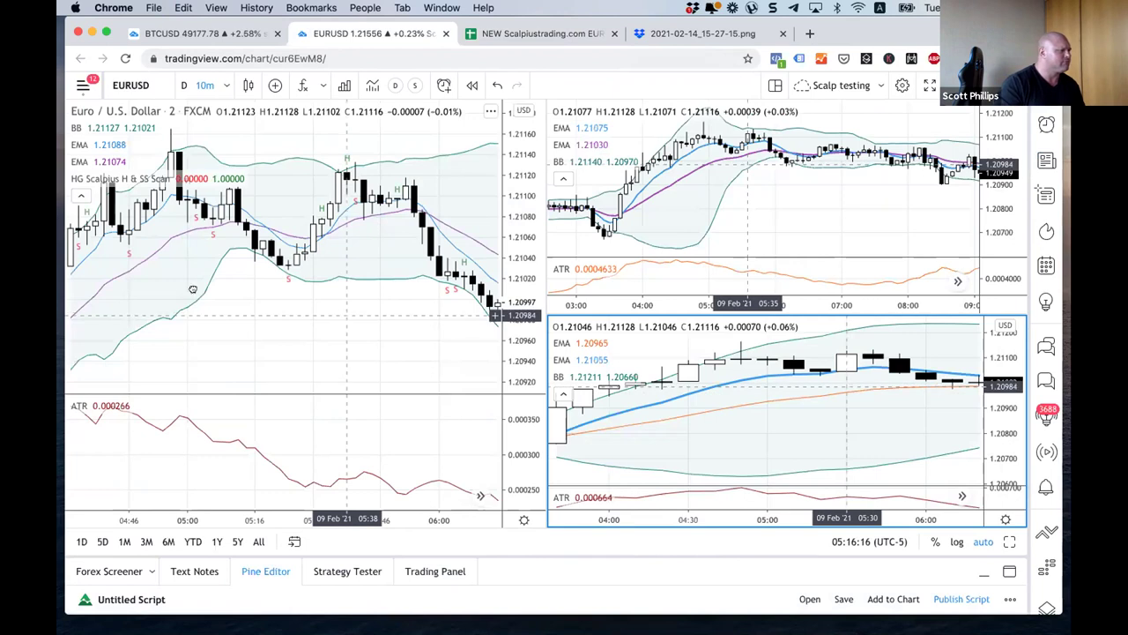
# Step: Set the left EURUSD chart to a 2-minute interval and reset its view
pyautogui.press('2')
pyautogui.press('Return')
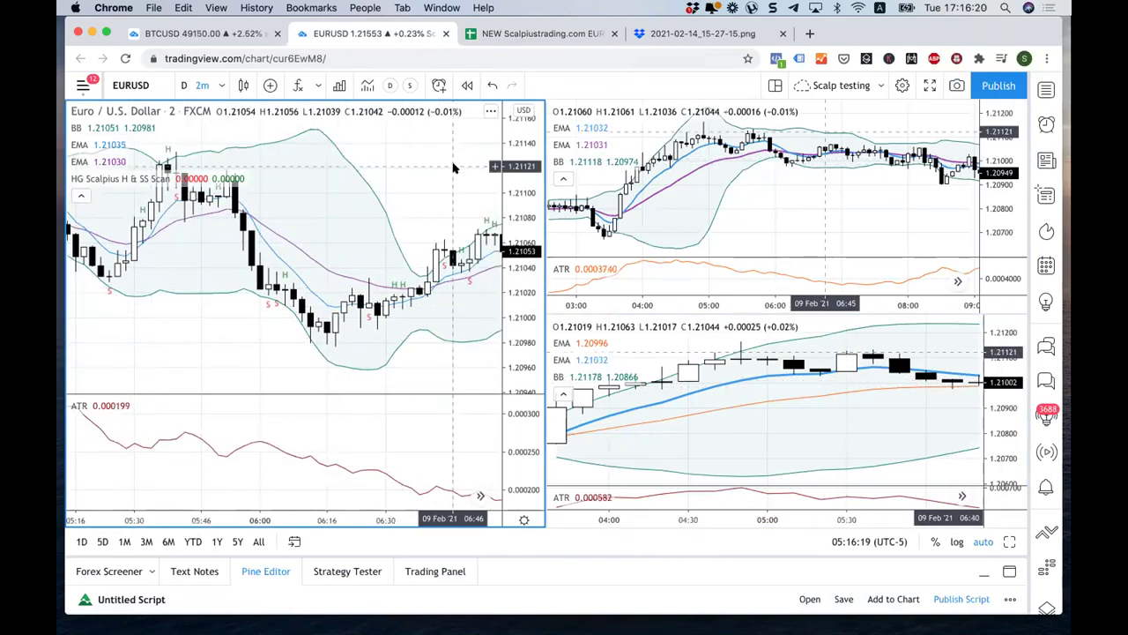
pyautogui.rightClick(471, 176)
pyautogui.click(494, 182)
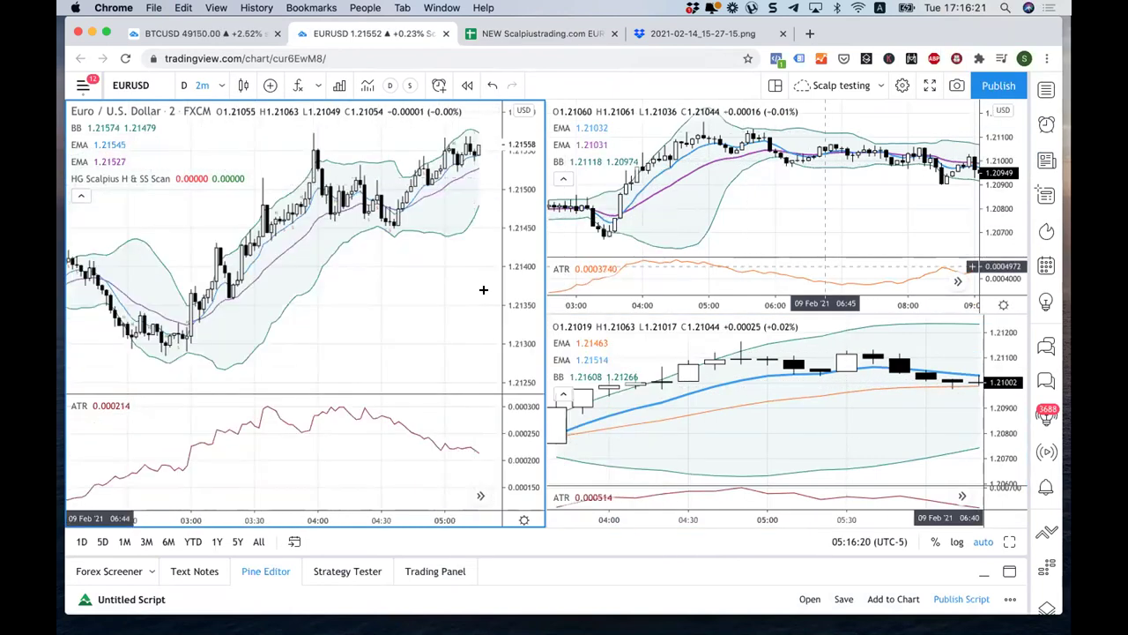
pyautogui.scroll(5, 452, 306)
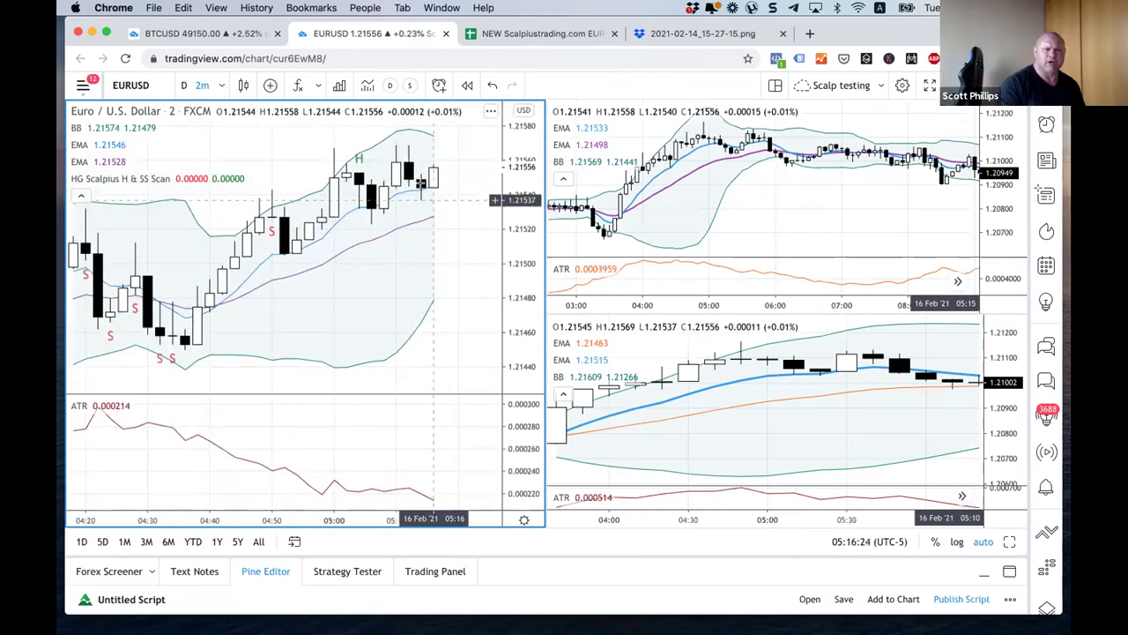
# Step: Reset the views of the top-right and bottom-right EURUSD charts
pyautogui.rightClick(837, 227)
pyautogui.click(859, 232)
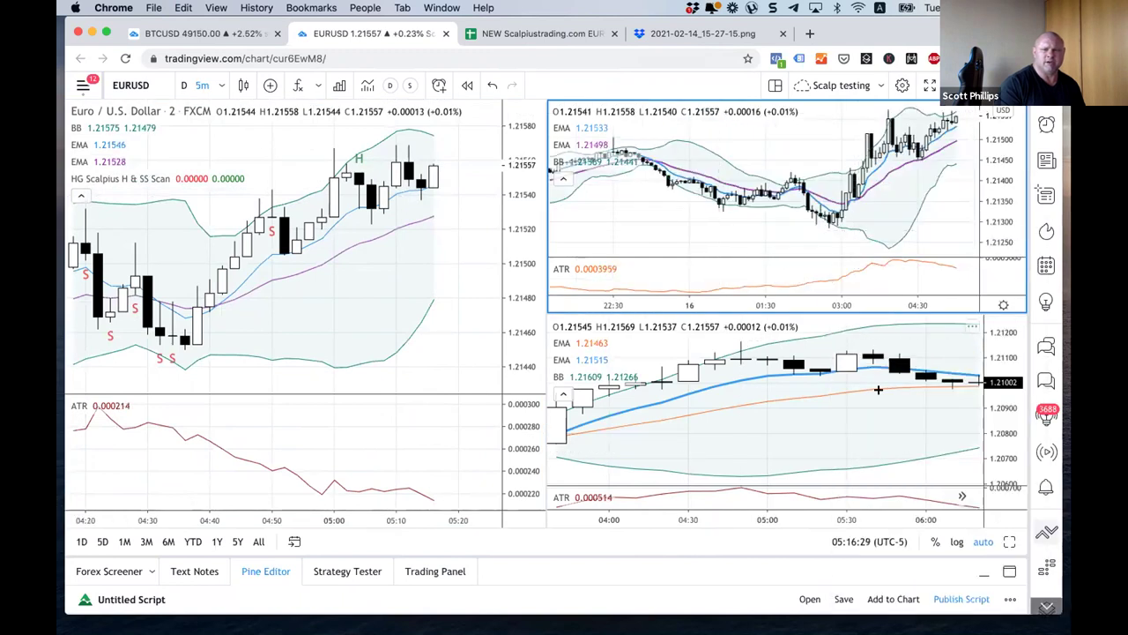
pyautogui.click(703, 431)
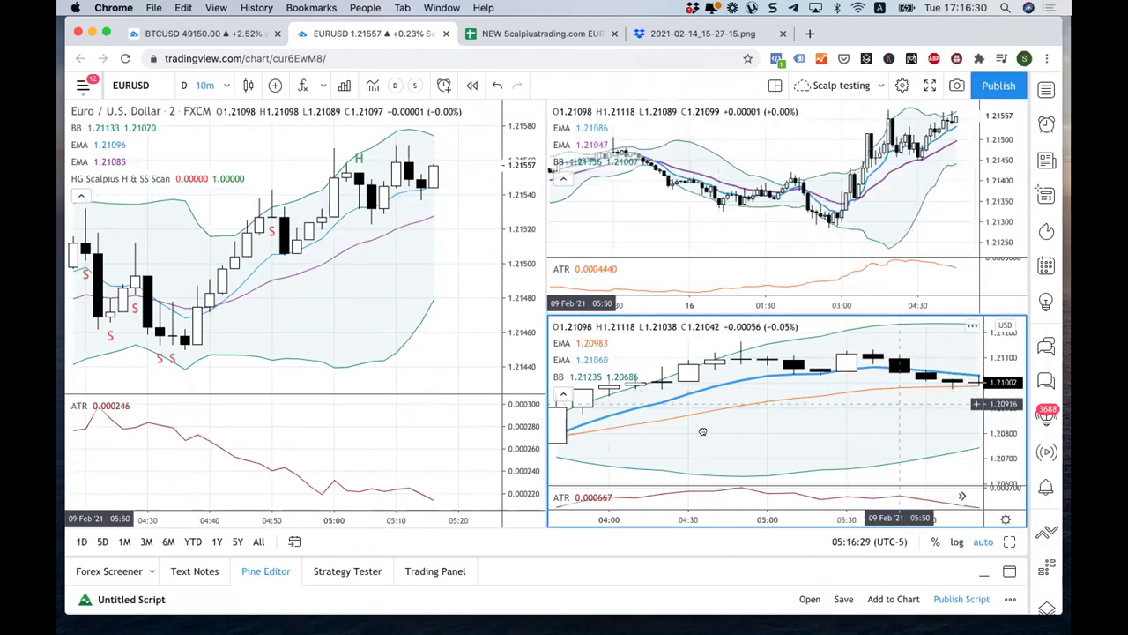
pyautogui.rightClick(866, 453)
pyautogui.click(896, 231)
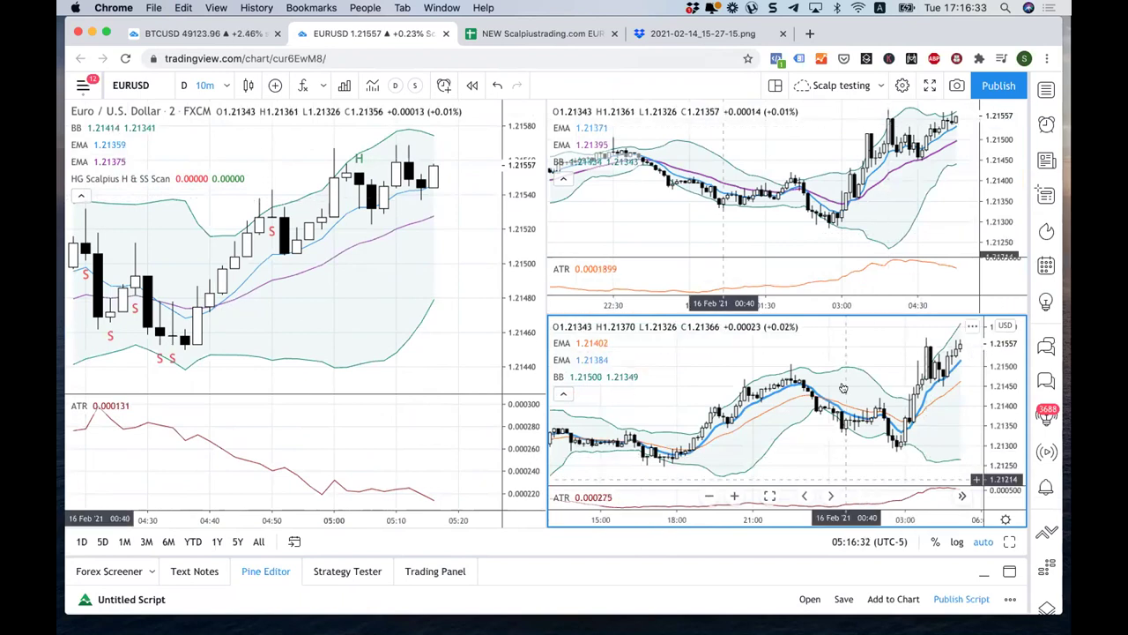
pyautogui.scroll(3, 832, 374)
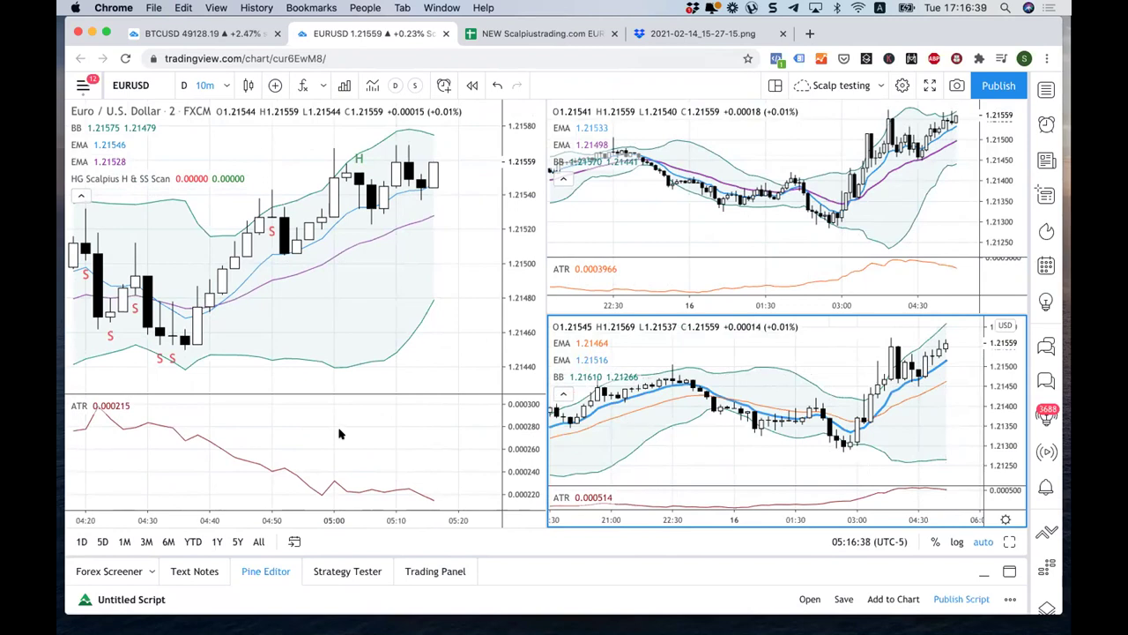
# Step: Make the left chart active, glance at the results spreadsheet, and return to the charts
pyautogui.click(372, 482)
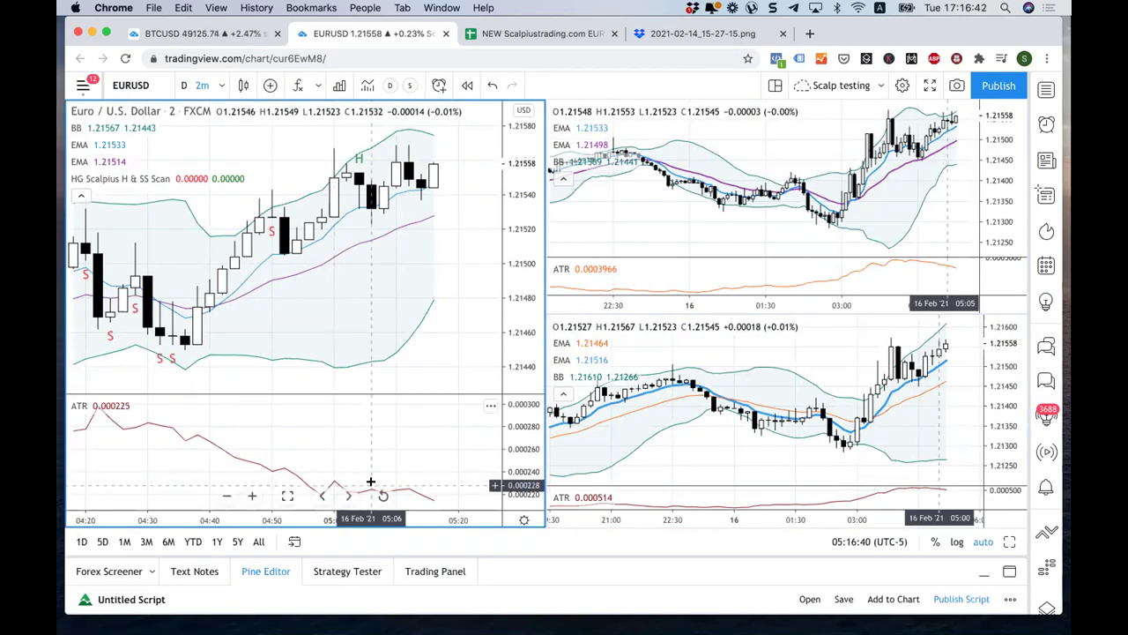
pyautogui.click(524, 34)
pyautogui.hscroll(-10, 335, 210)
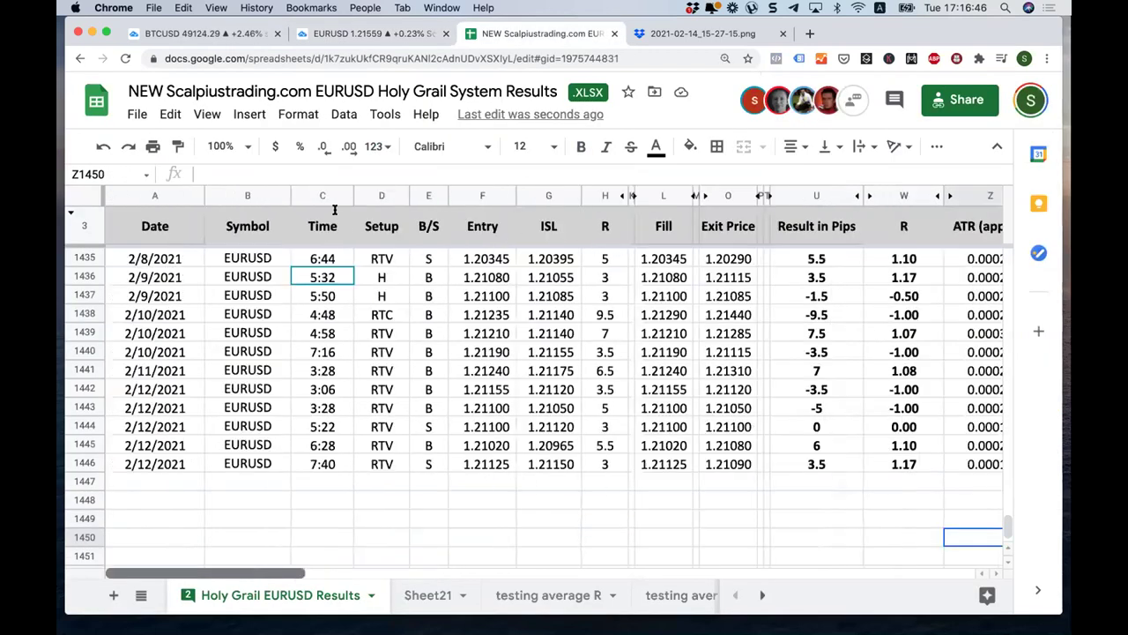
pyautogui.click(357, 36)
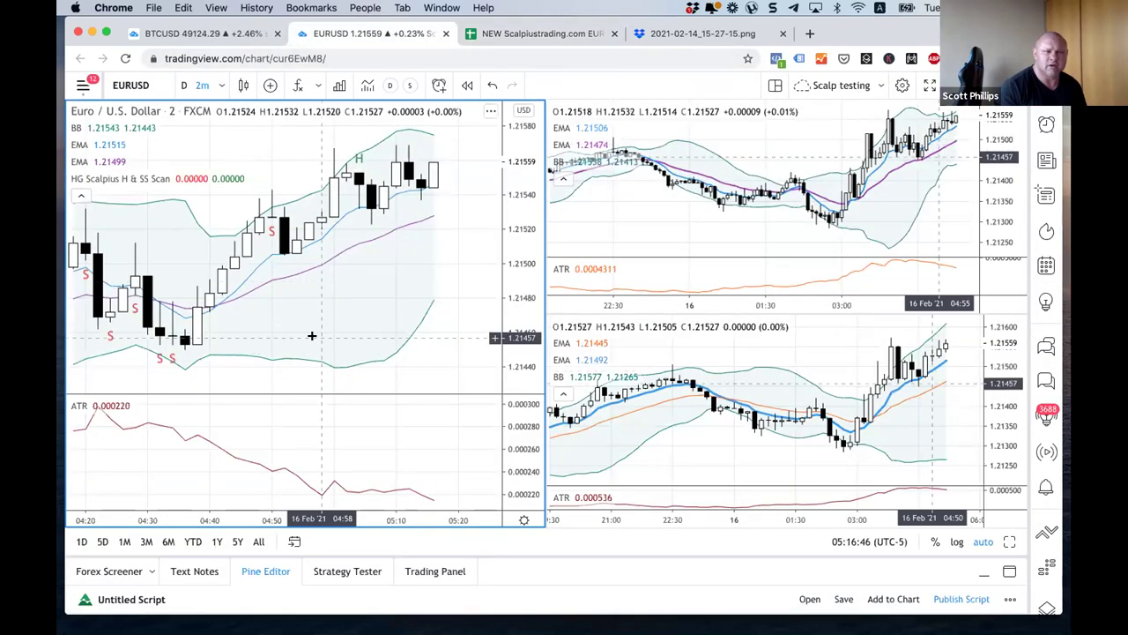
# Step: Jump the left chart to 2021-02-10 at 05:00
pyautogui.click(295, 541)
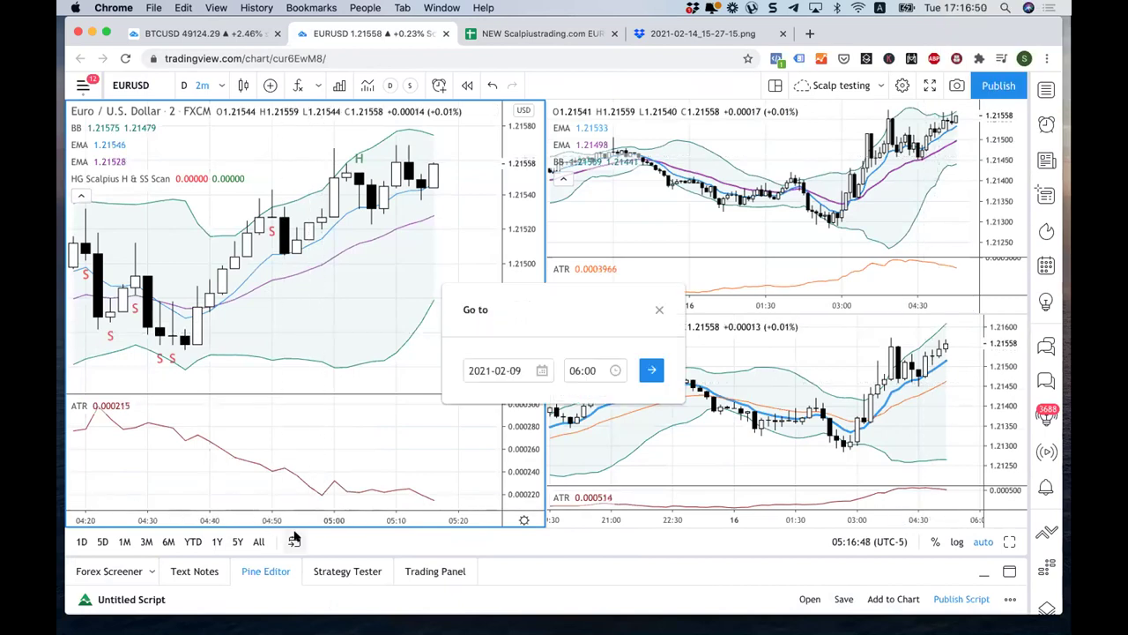
pyautogui.click(540, 371)
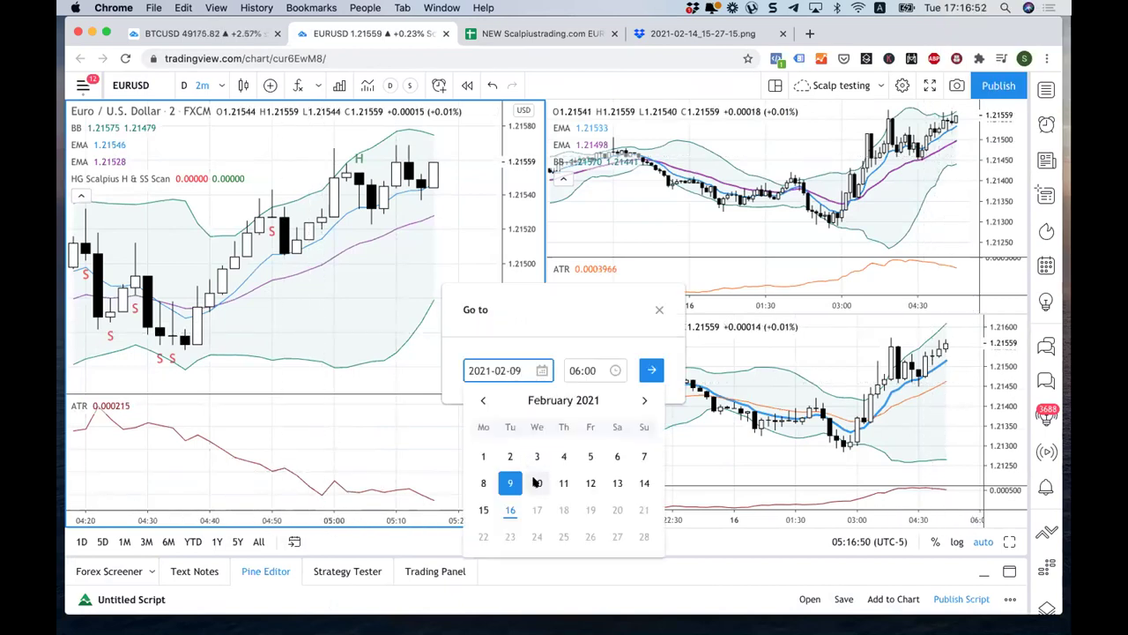
pyautogui.click(537, 482)
pyautogui.click(577, 370)
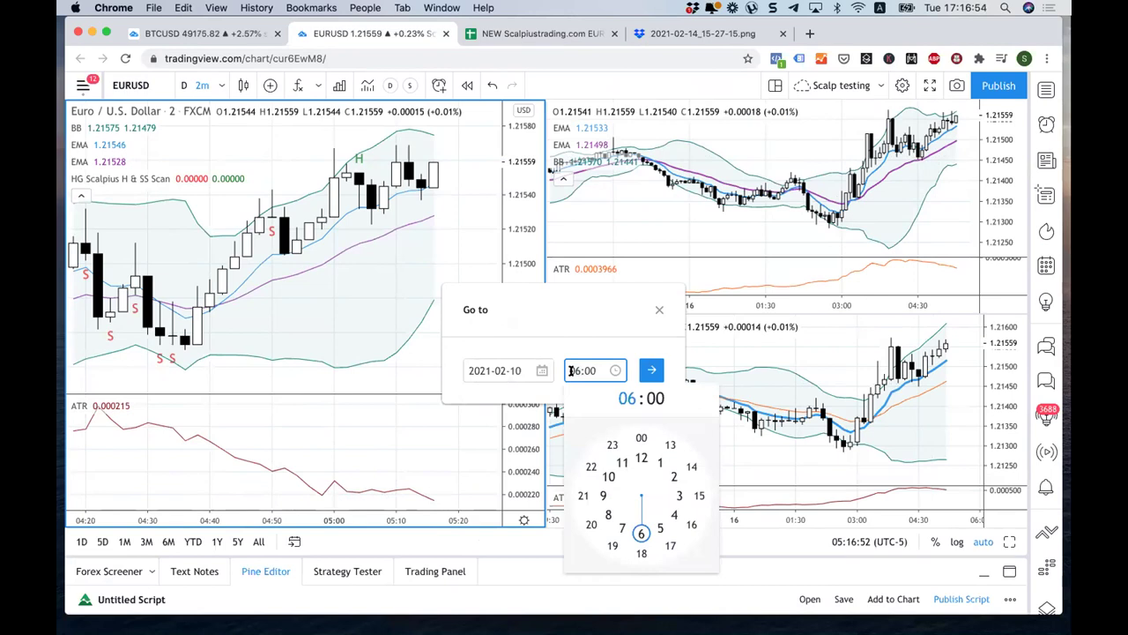
pyautogui.write('05')
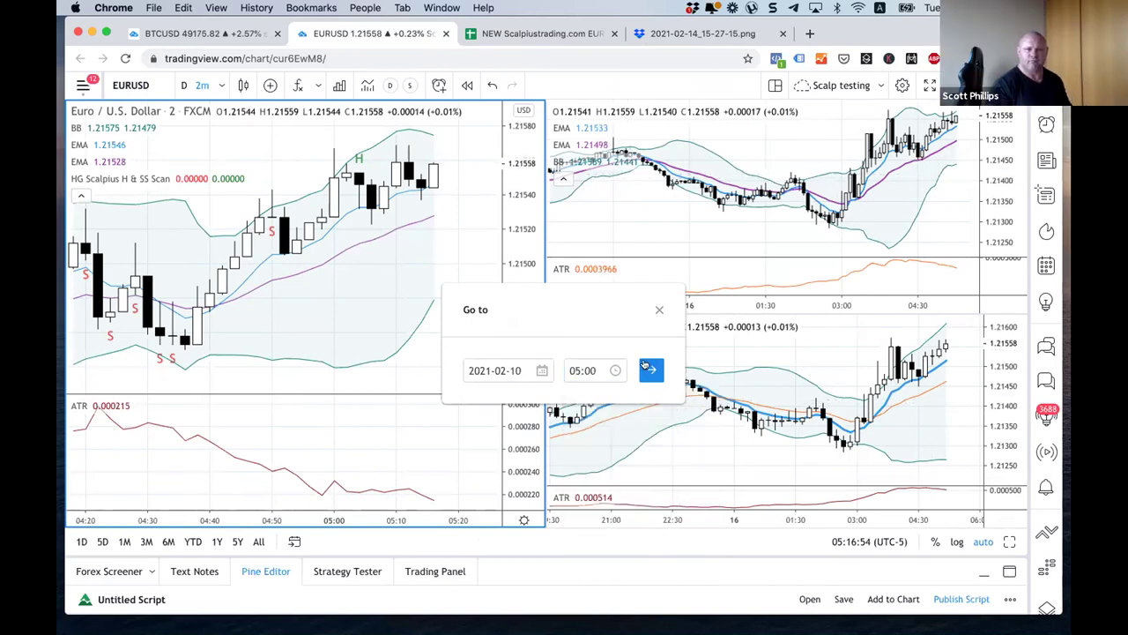
pyautogui.click(649, 368)
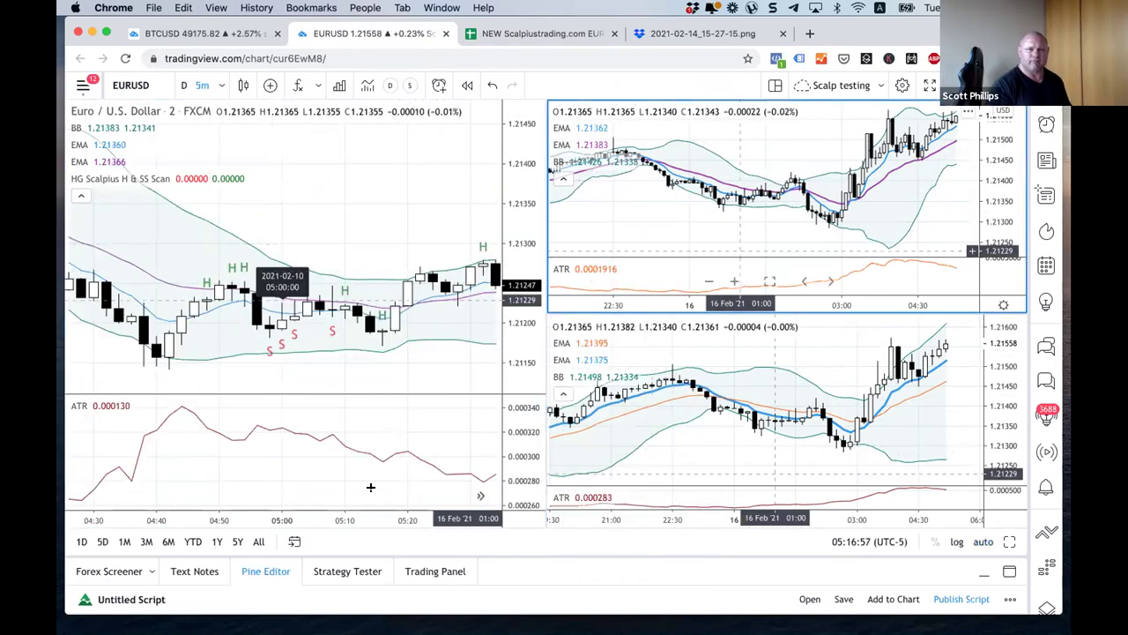
pyautogui.click(294, 541)
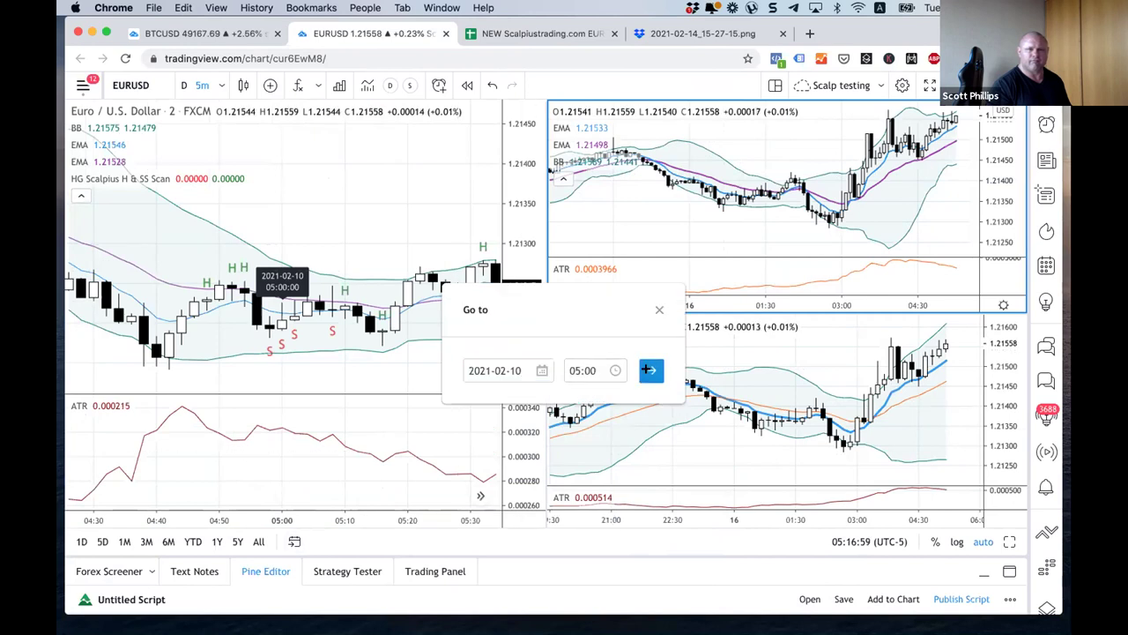
pyautogui.click(649, 369)
pyautogui.click(667, 447)
pyautogui.click(294, 541)
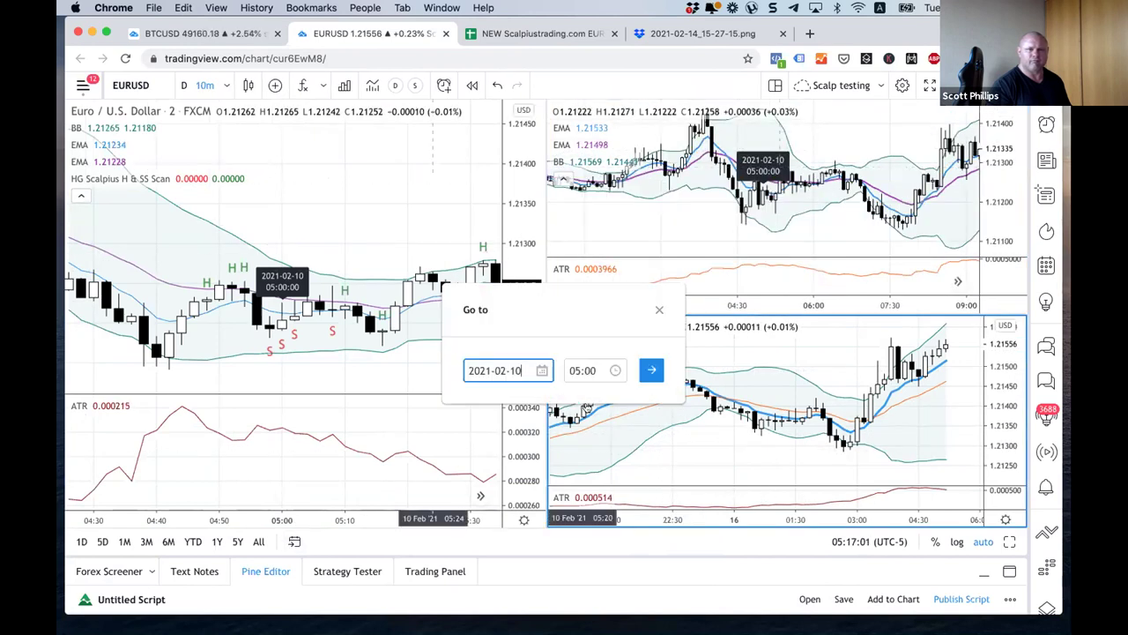
pyautogui.click(649, 368)
pyautogui.click(245, 304)
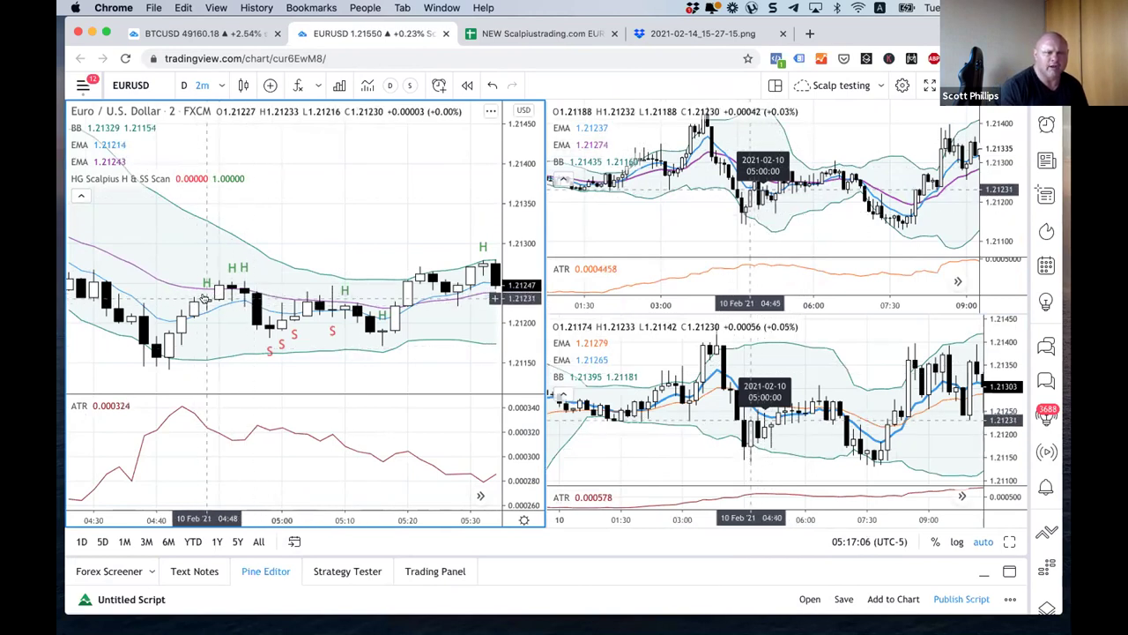
# Step: Pan and zoom the left 2-minute chart to frame 10 Feb around 04:00–06:30
pyautogui.moveTo(204, 300); pyautogui.dragTo(498, 341)
pyautogui.scroll(-2, 371, 306)
pyautogui.scroll(-3, 370, 307)
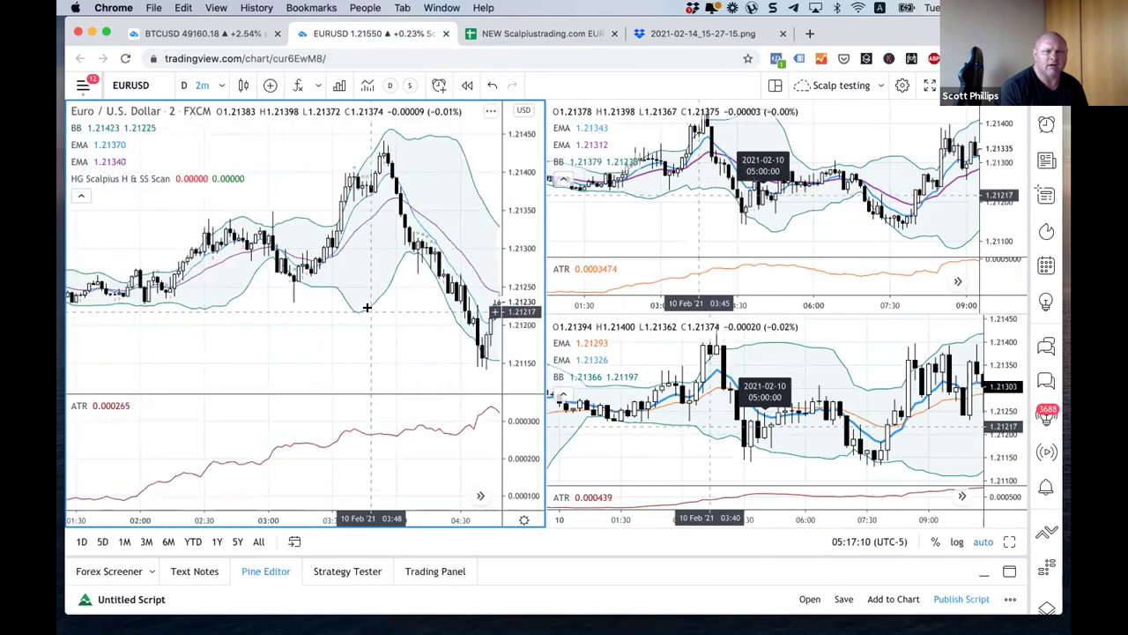
pyautogui.scroll(6, 320, 318)
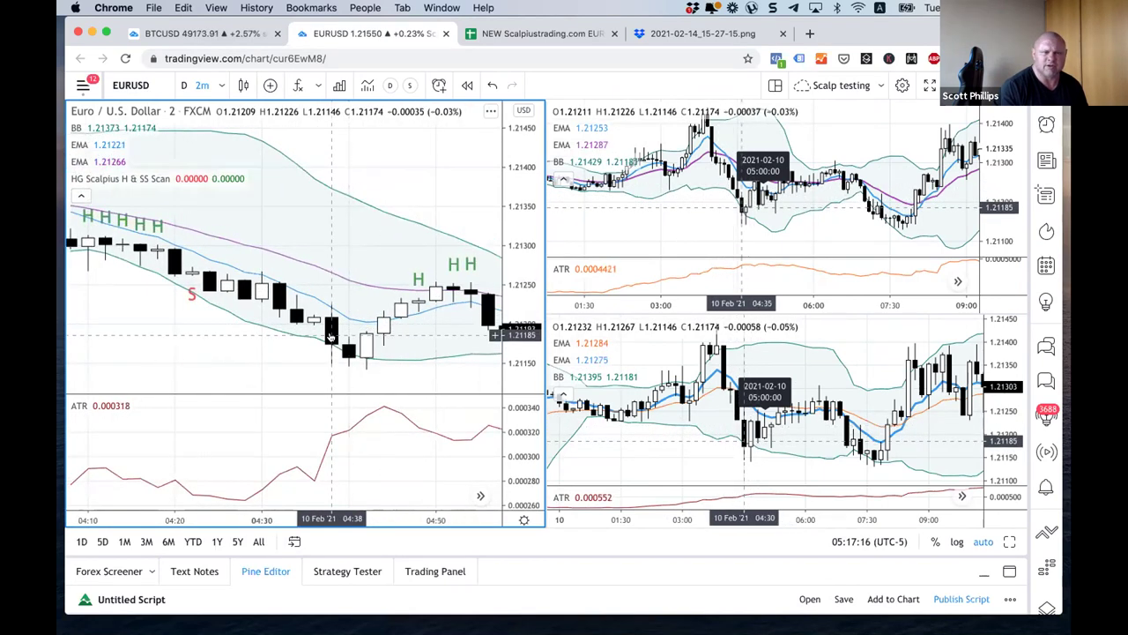
pyautogui.moveTo(416, 304); pyautogui.dragTo(225, 270)
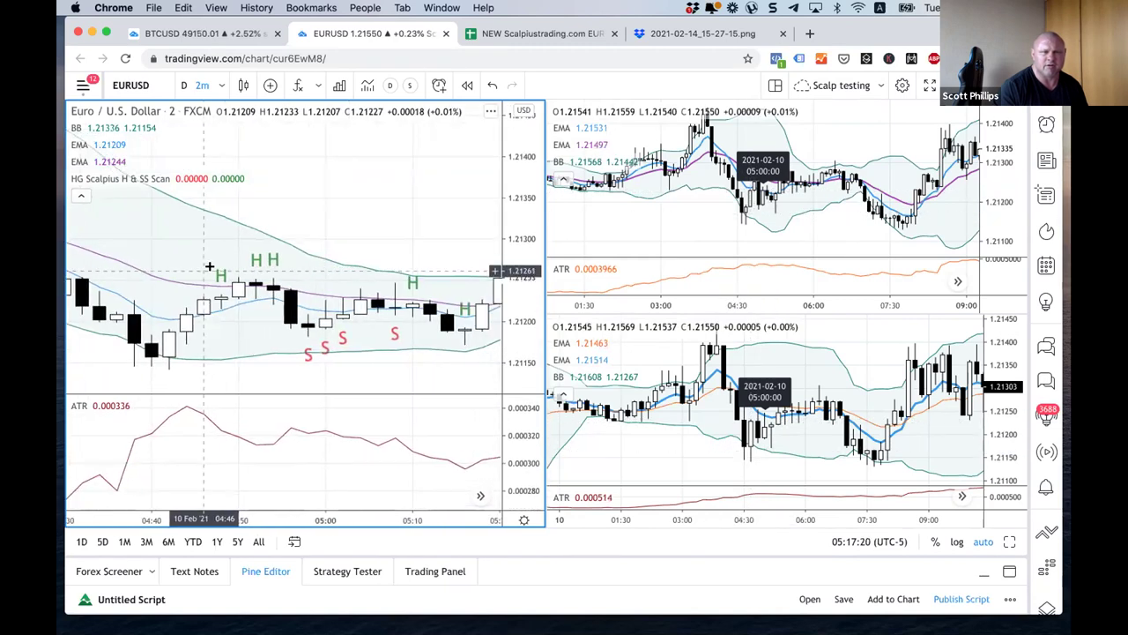
pyautogui.scroll(-5, 207, 269)
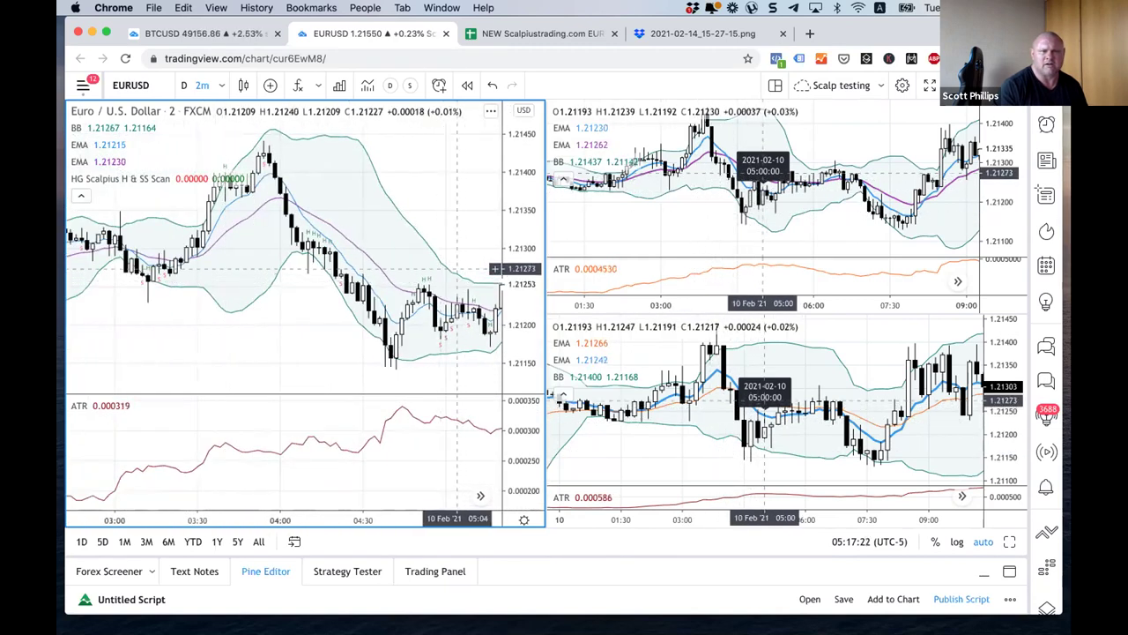
pyautogui.hscroll(6, 253, 225)
pyautogui.hscroll(5, 254, 220)
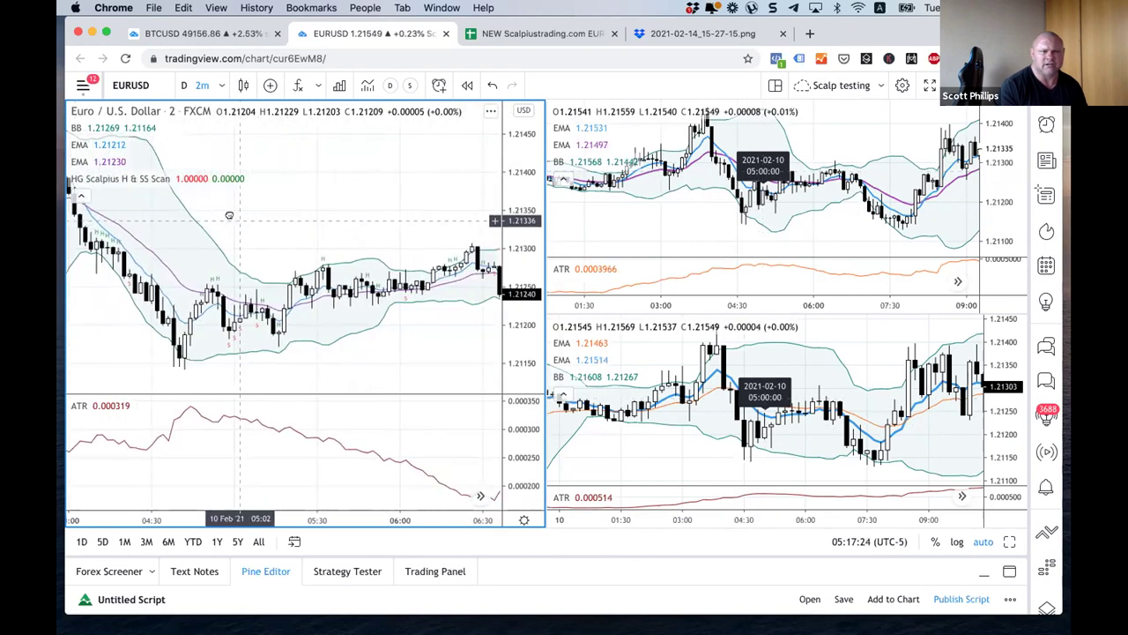
pyautogui.hscroll(-5, 150, 231)
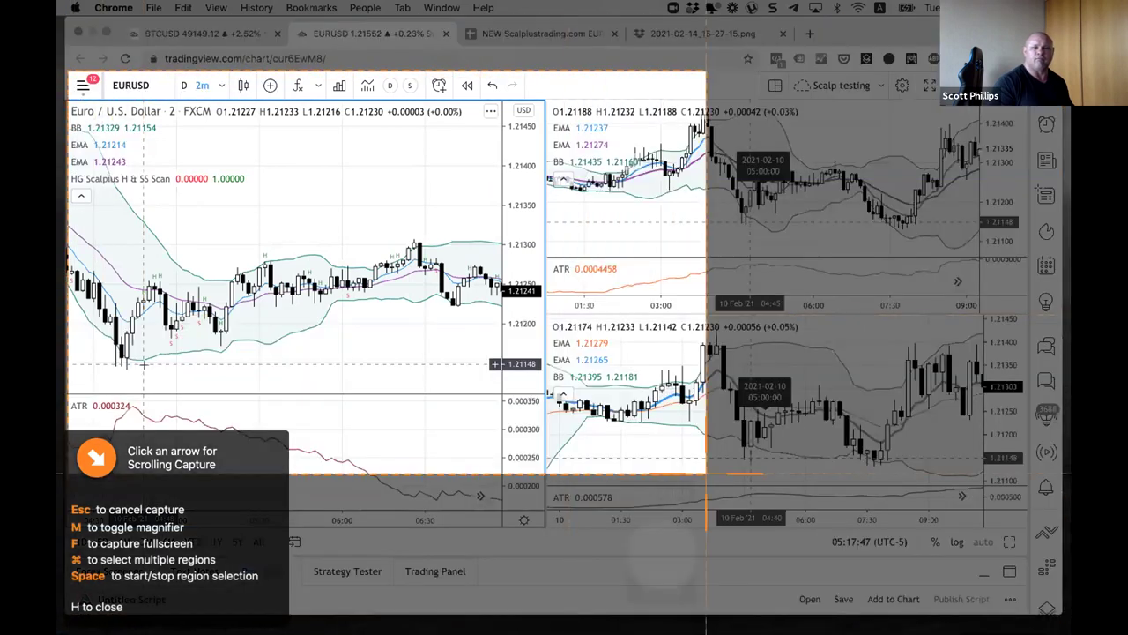
# Step: Cancel the Snagit screen capture and return to the EURUSD chart
pyautogui.click(981, 451)
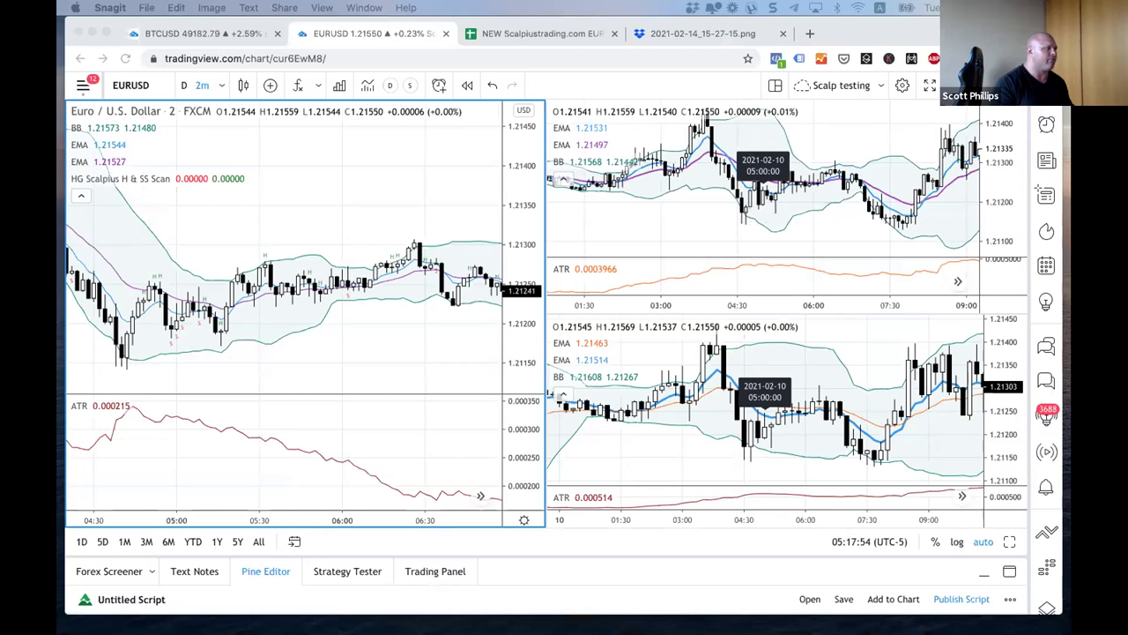
pyautogui.click(251, 220)
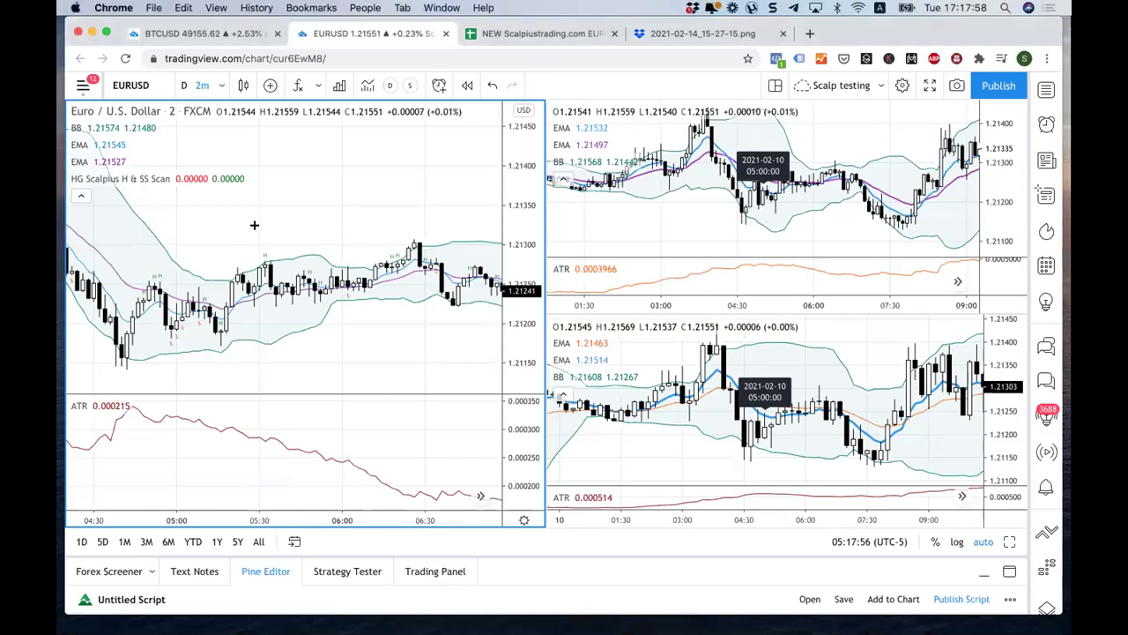
pyautogui.scroll(-3, 309, 254)
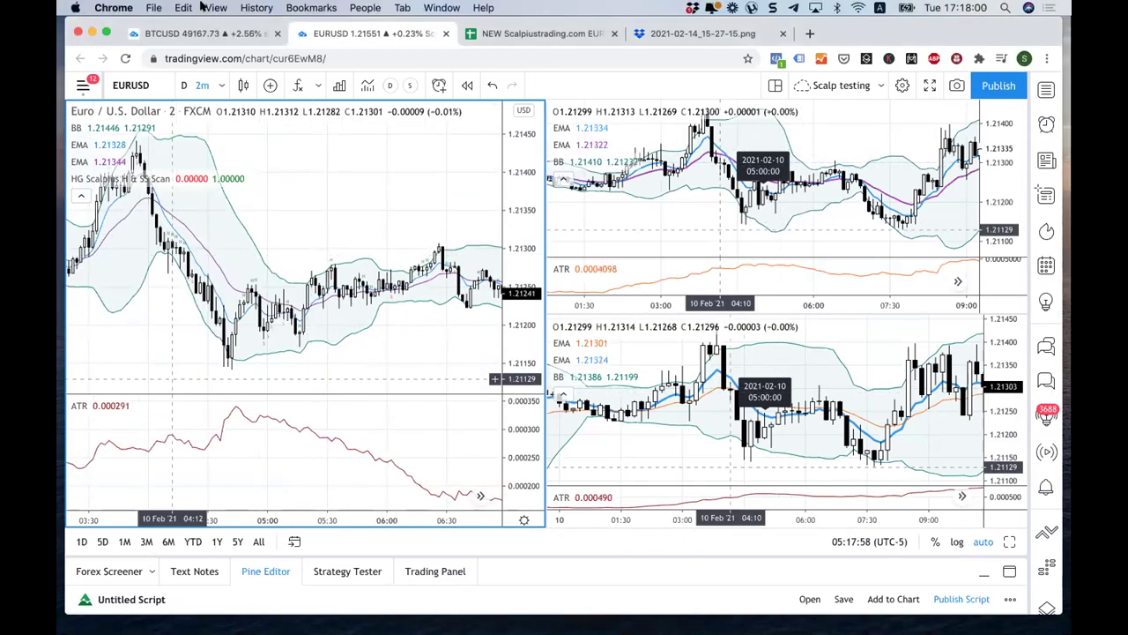
pyautogui.hotkey('ctrl', 'Tab')
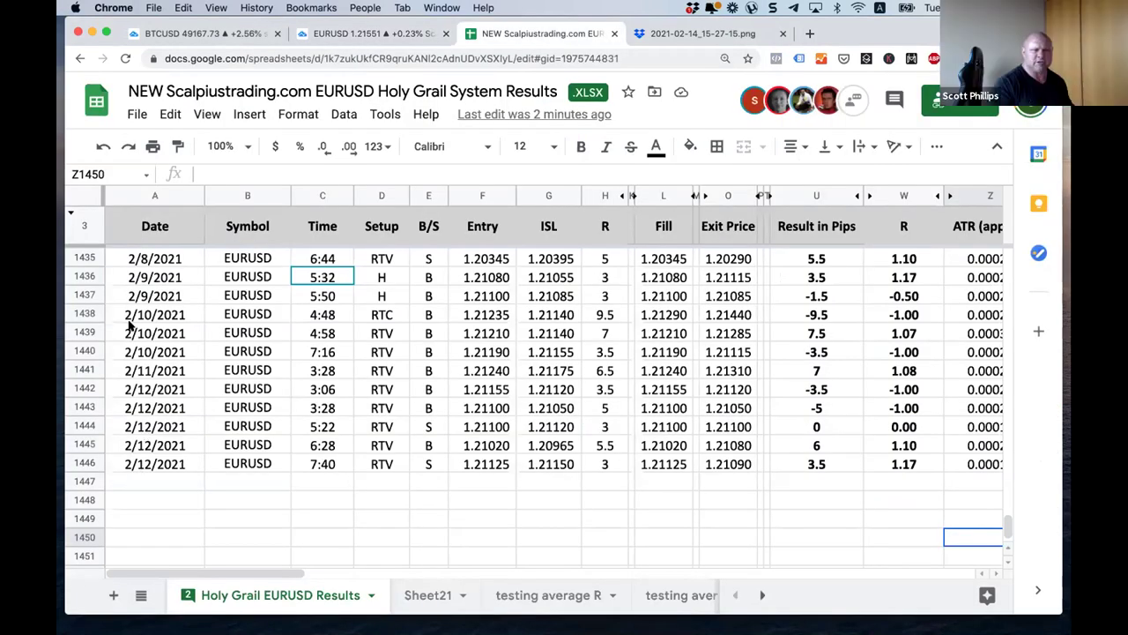
pyautogui.click(130, 376)
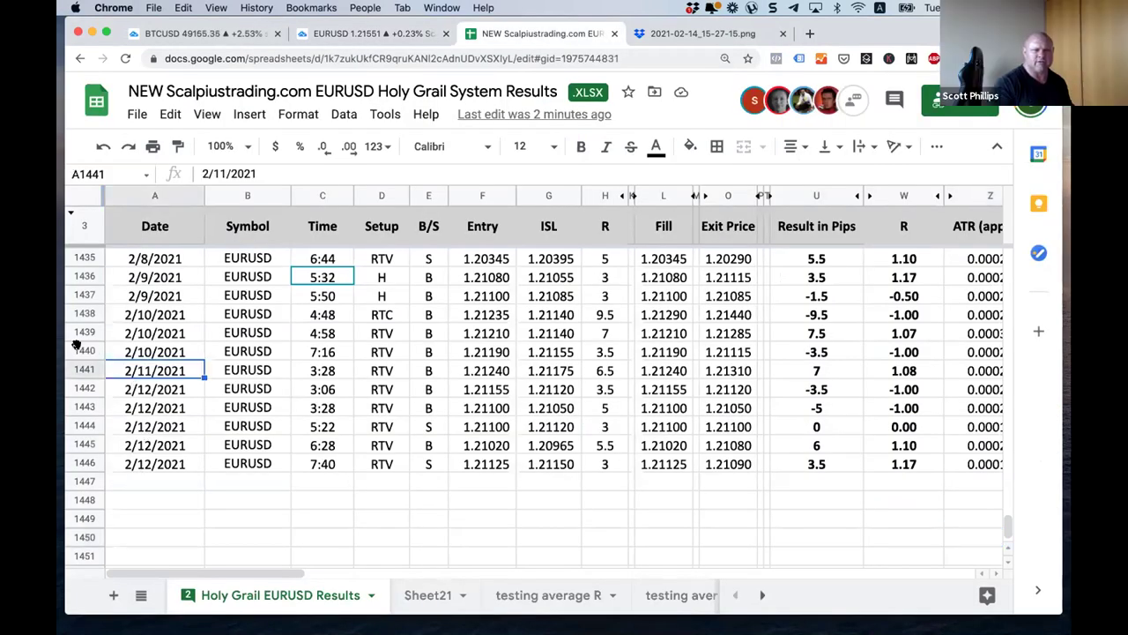
pyautogui.click(81, 351)
pyautogui.click(152, 313)
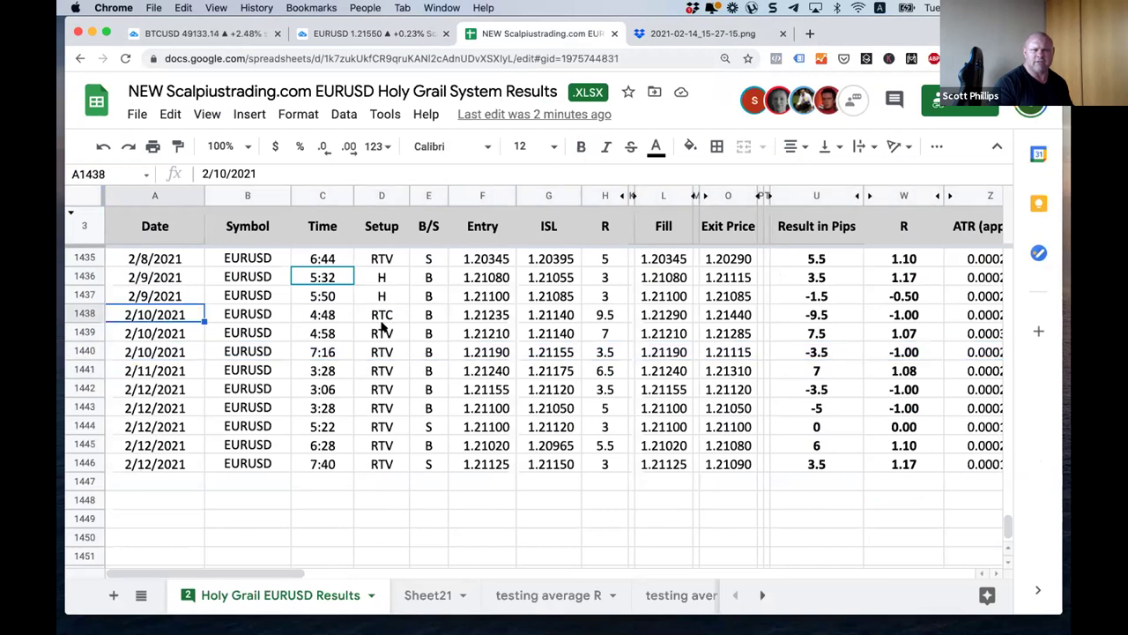
pyautogui.click(322, 314)
pyautogui.moveTo(249, 317); pyautogui.dragTo(579, 317)
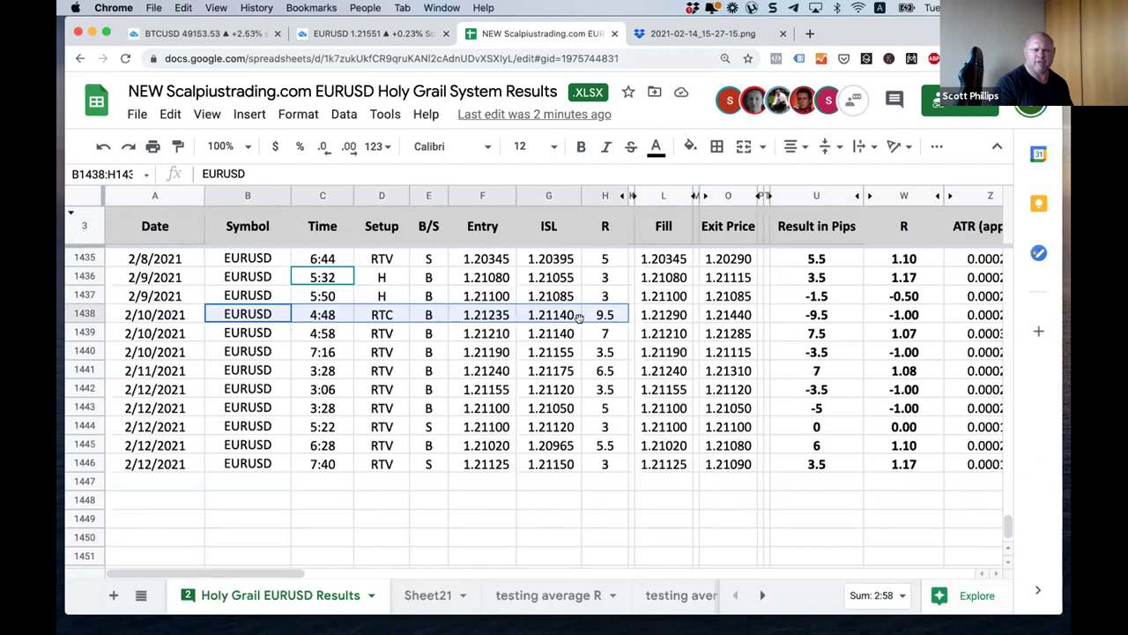
pyautogui.click(381, 35)
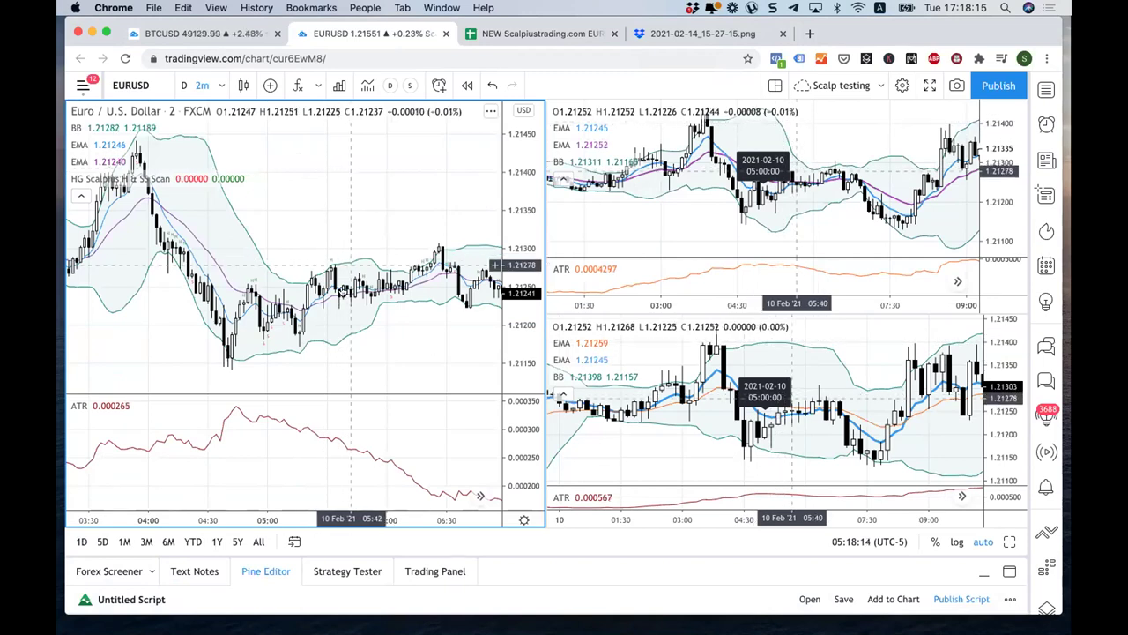
# Step: Pan and zoom the left chart to cover 10 Feb 03:30–06:40, then switch to the results sheet
pyautogui.moveTo(300, 202); pyautogui.dragTo(218, 287)
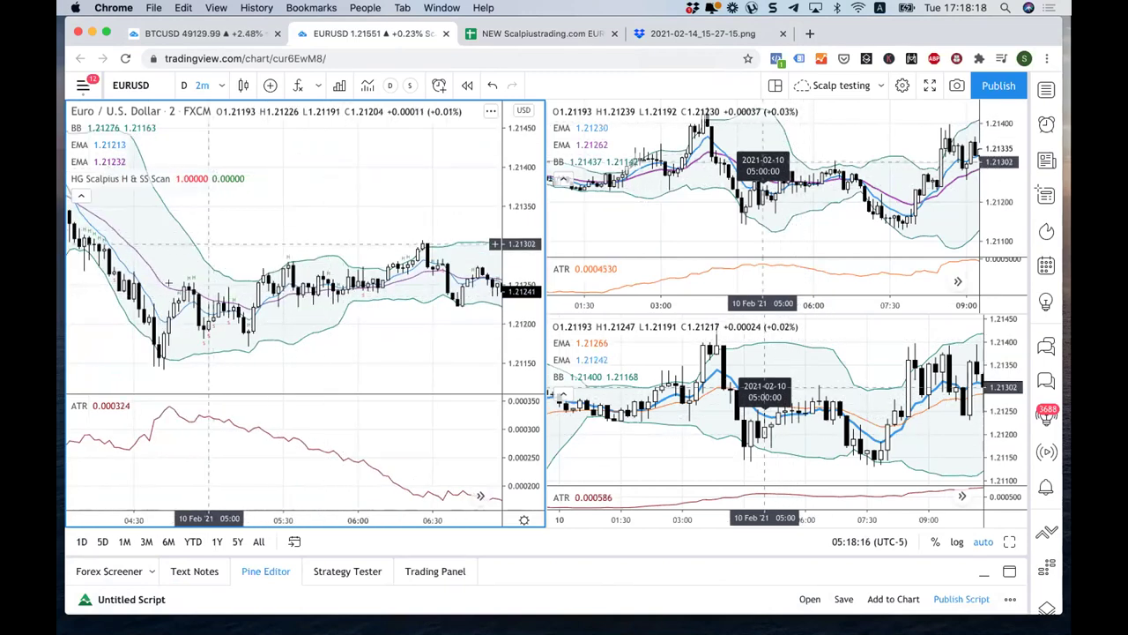
pyautogui.scroll(-2, 175, 293)
pyautogui.scroll(-2, 175, 294)
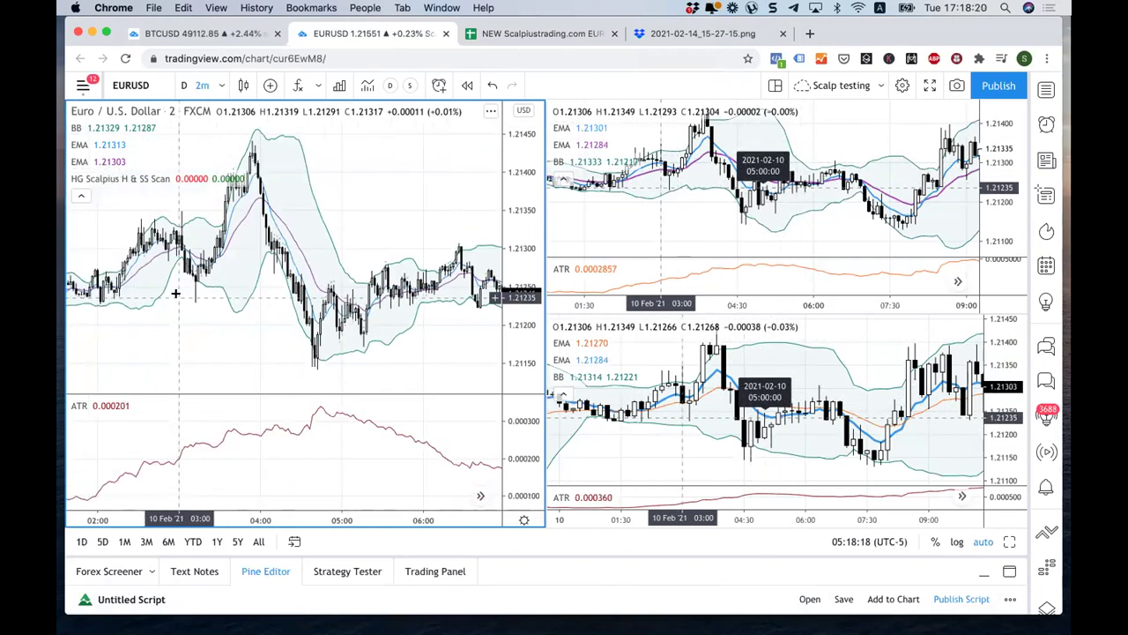
pyautogui.scroll(3, 259, 307)
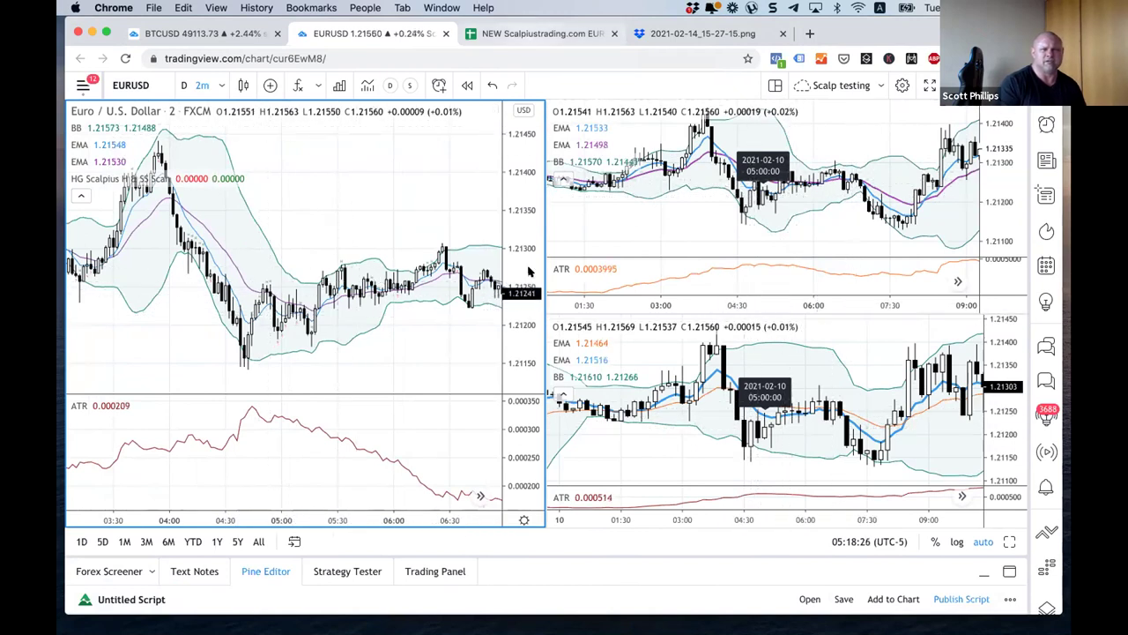
pyautogui.hotkey('ctrl', 'Tab')
pyautogui.moveTo(826, 315); pyautogui.dragTo(329, 316)
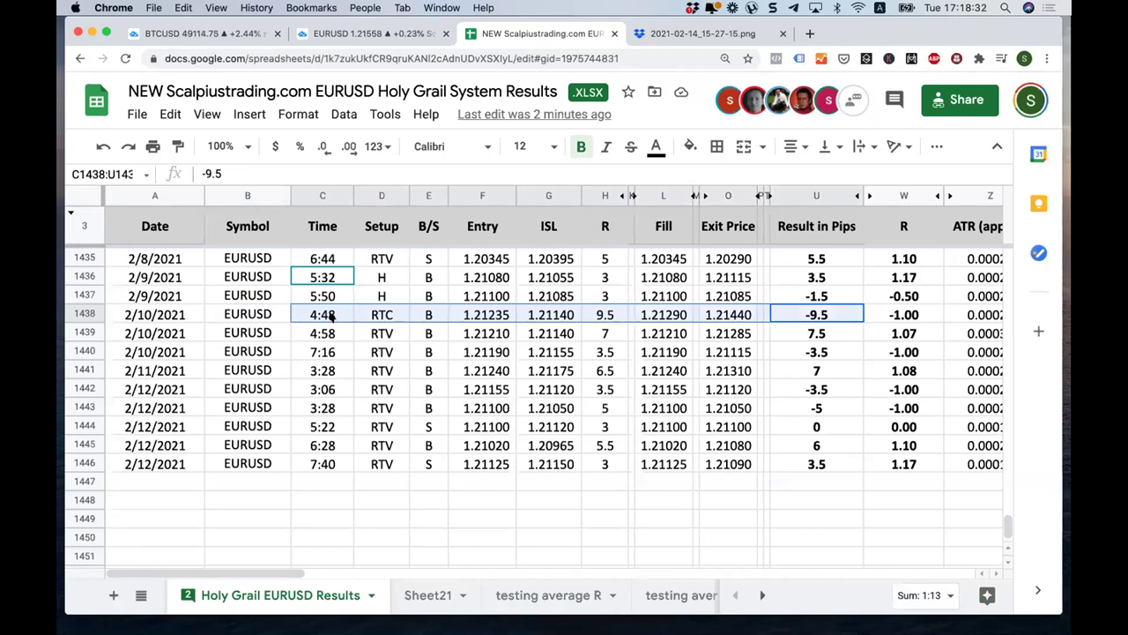
pyautogui.moveTo(329, 316); pyautogui.dragTo(964, 320)
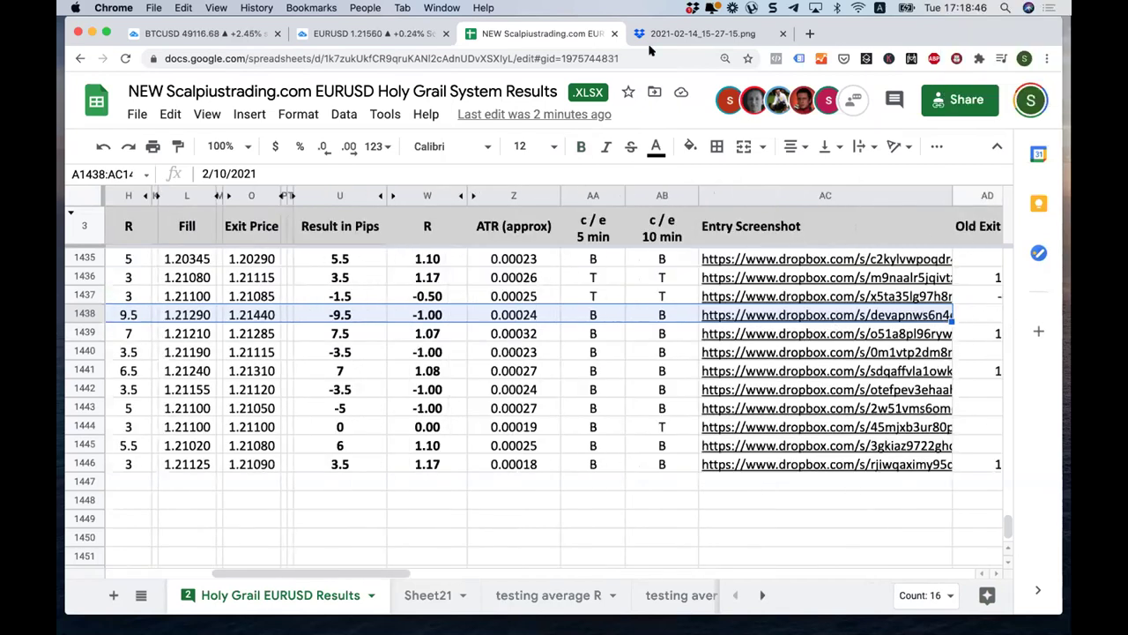
pyautogui.moveTo(326, 318); pyautogui.dragTo(174, 314)
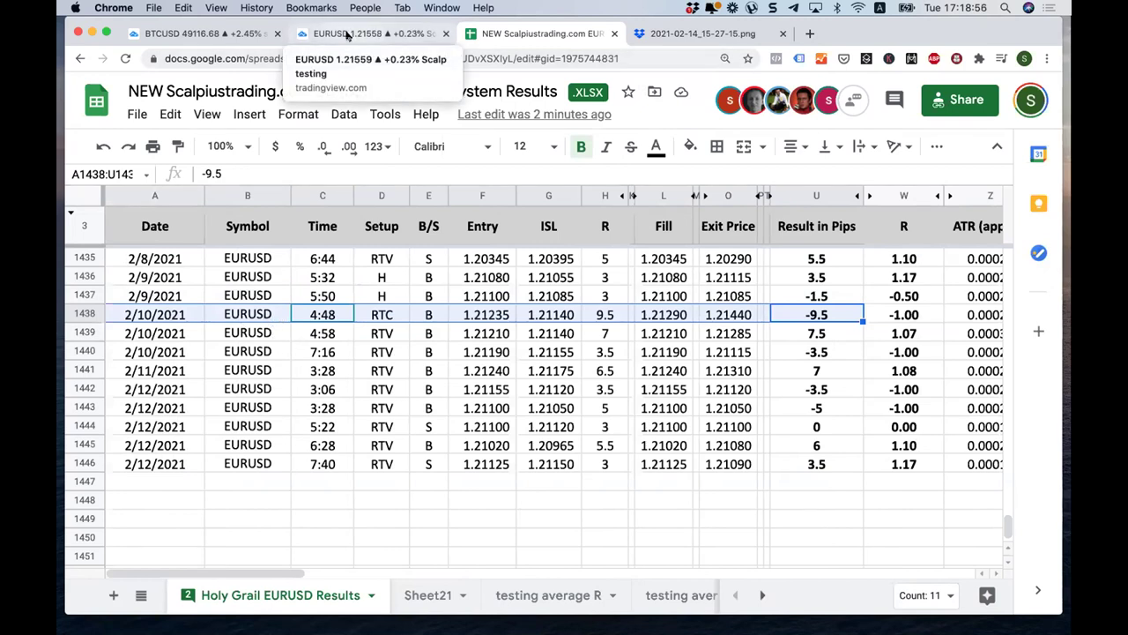
pyautogui.click(348, 34)
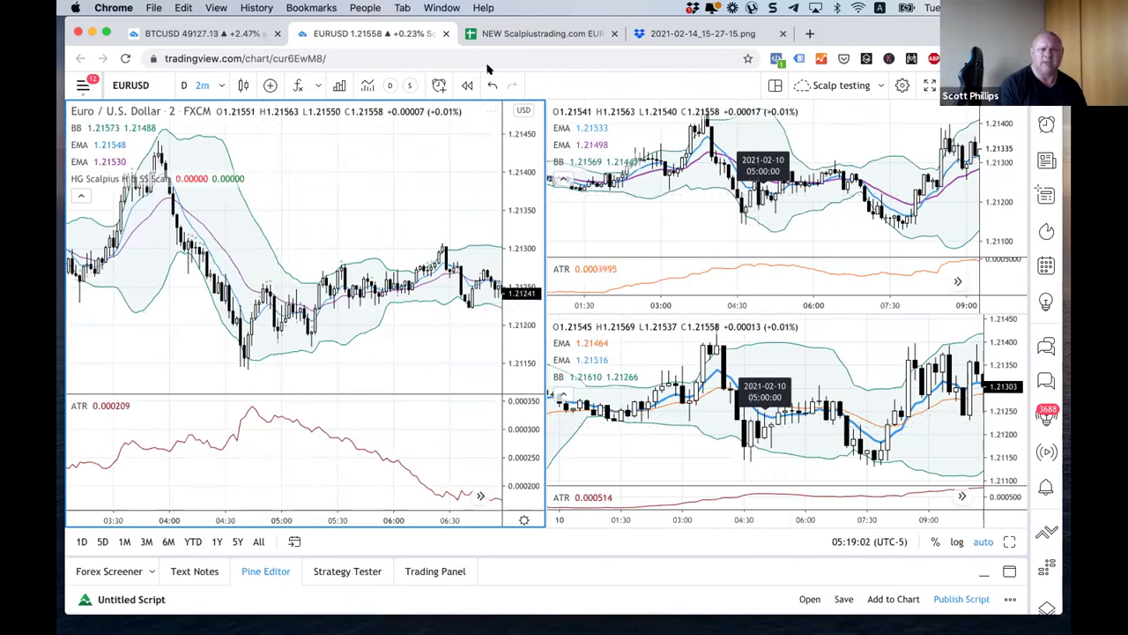
pyautogui.click(532, 35)
# Step: Delete row 1439, the duplicate 2/10/2021 4:58 trade, and switch back to TradingView
pyautogui.click(279, 333)
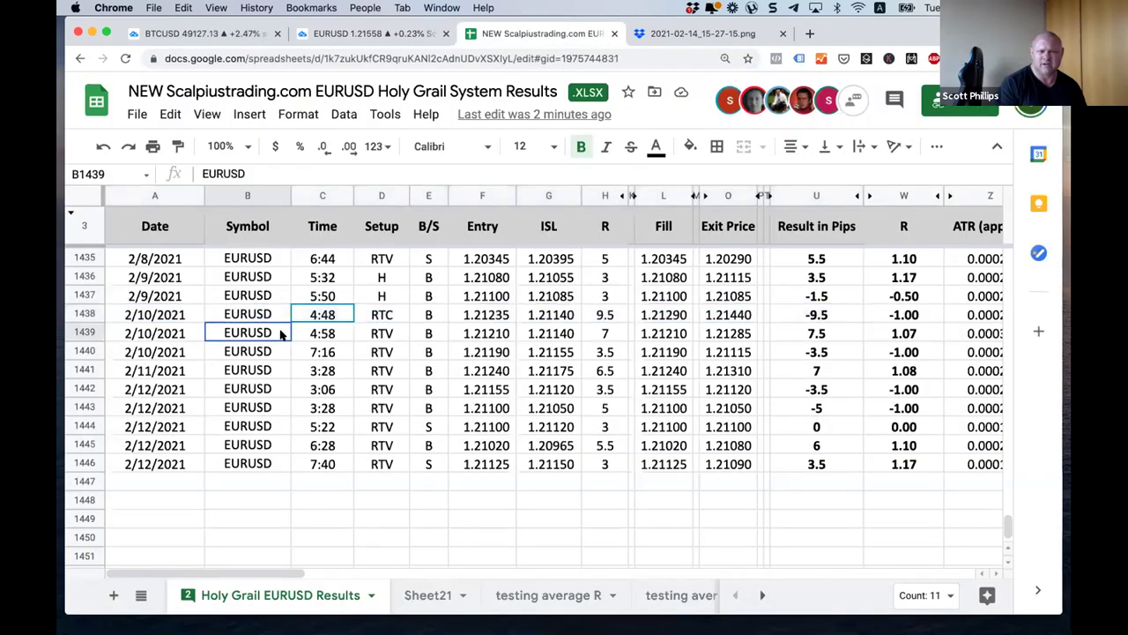
pyautogui.click(138, 338)
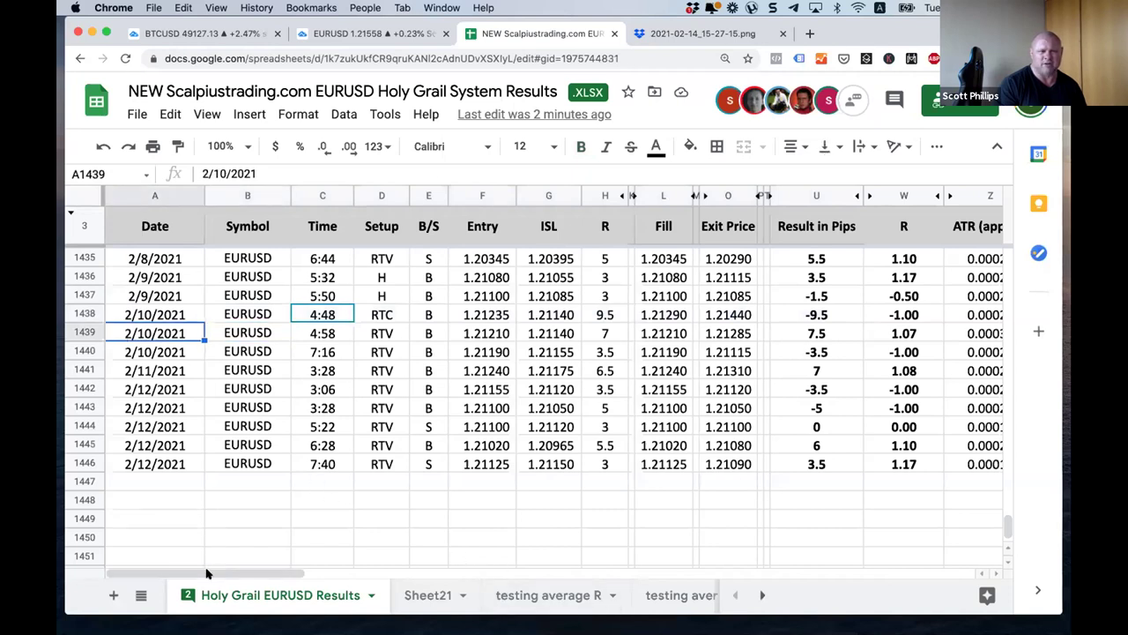
pyautogui.click(430, 349)
pyautogui.click(97, 333)
pyautogui.rightClick(95, 328)
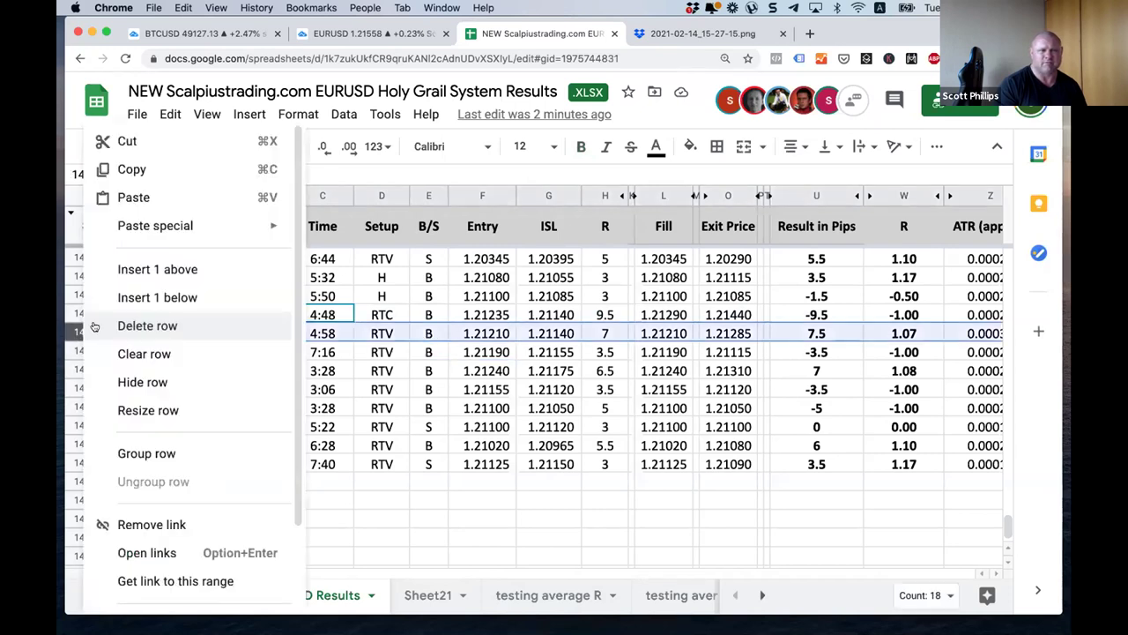
pyautogui.click(122, 327)
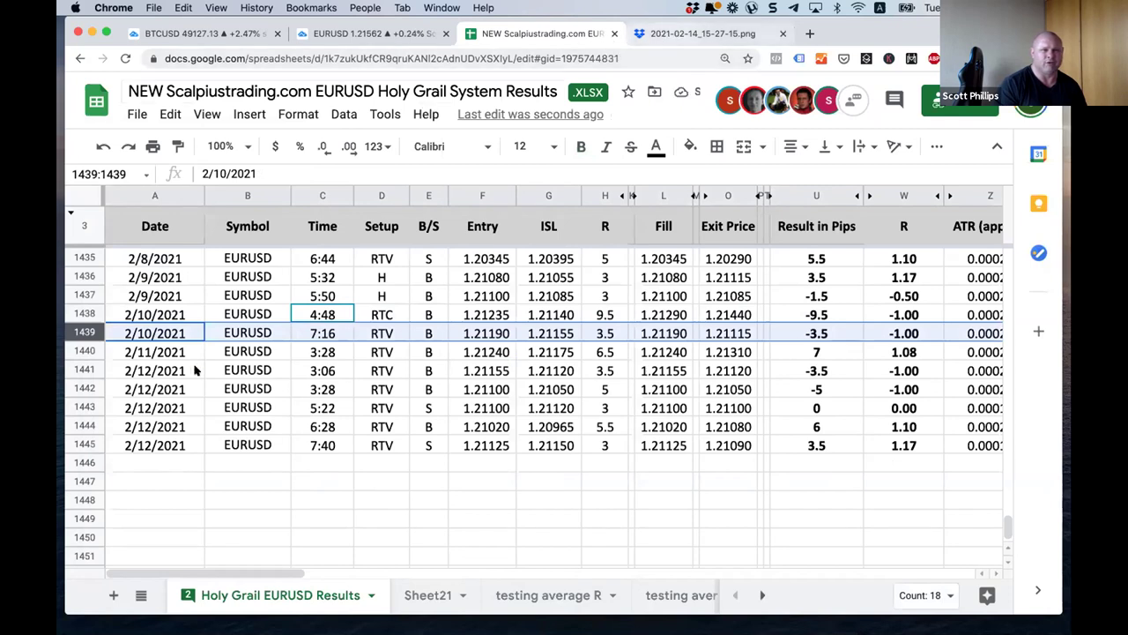
pyautogui.hotkey('ctrl', 'shift', 'Tab')
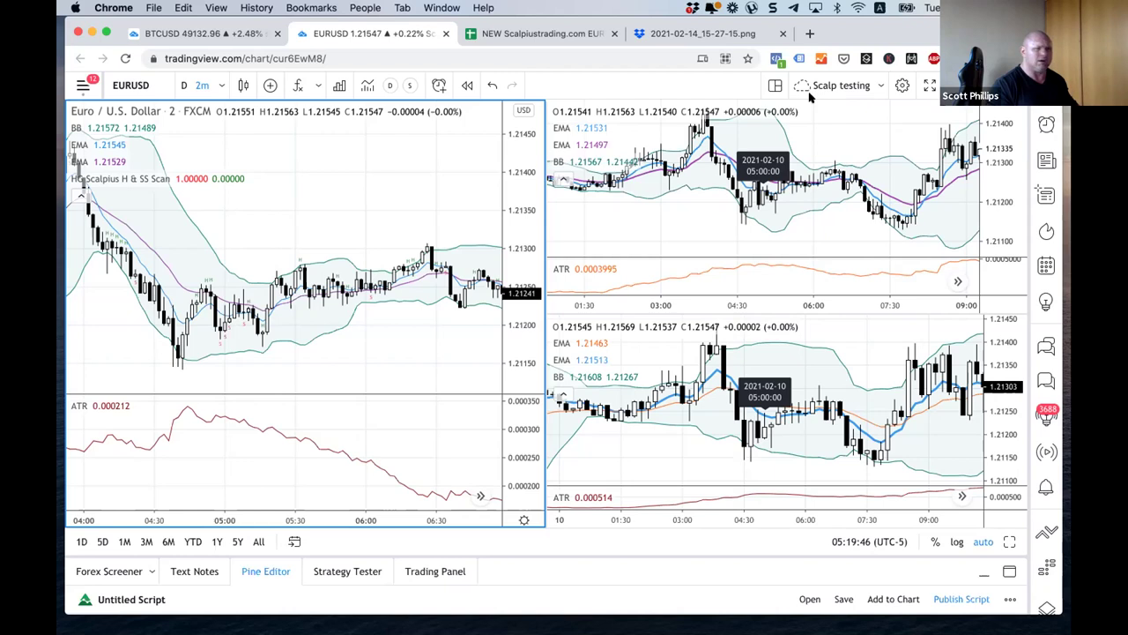
pyautogui.click(294, 541)
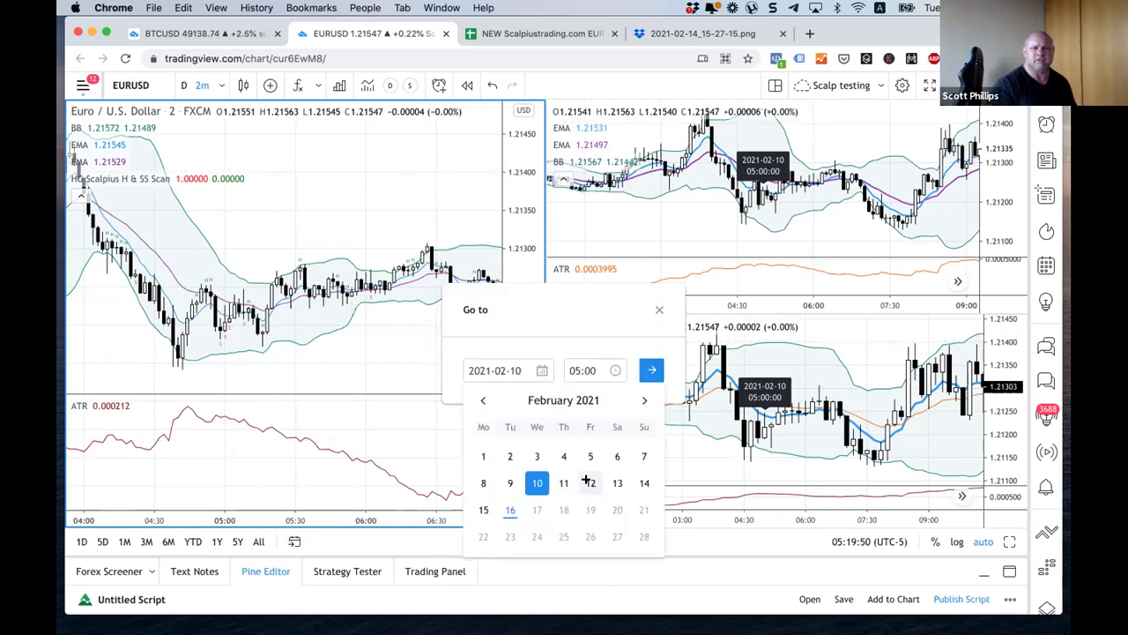
pyautogui.click(575, 370)
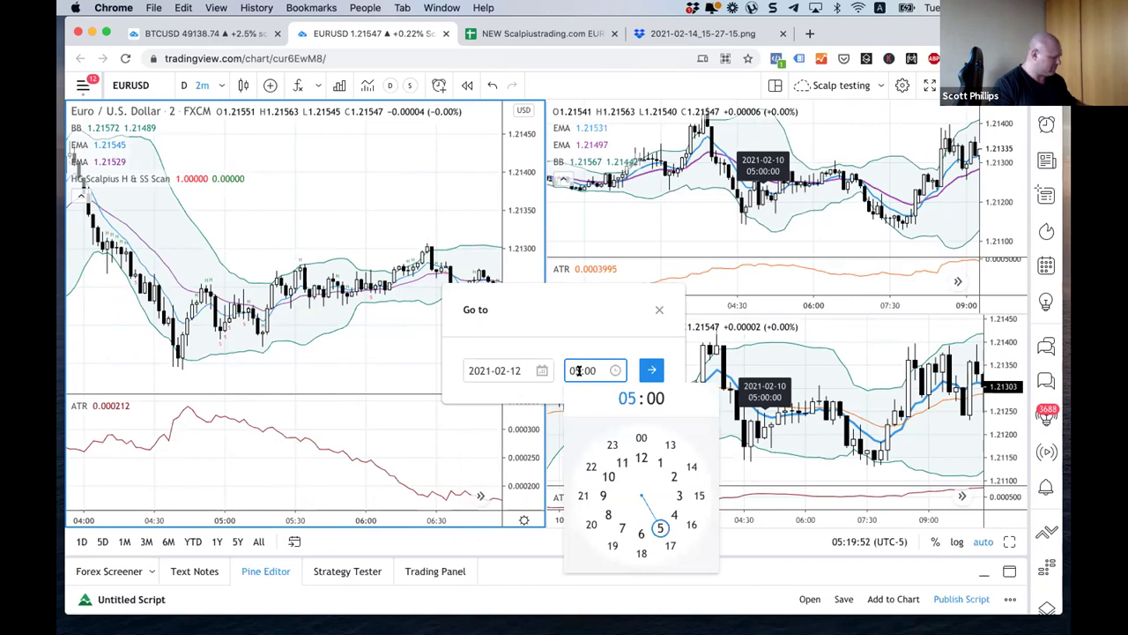
pyautogui.write('8')
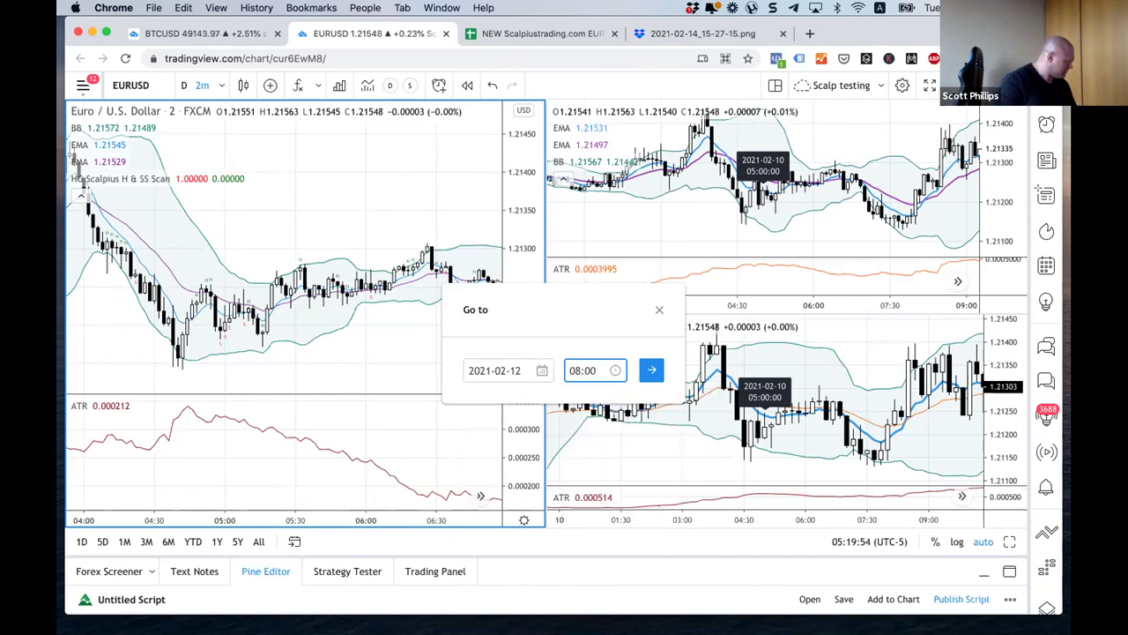
pyautogui.click(651, 370)
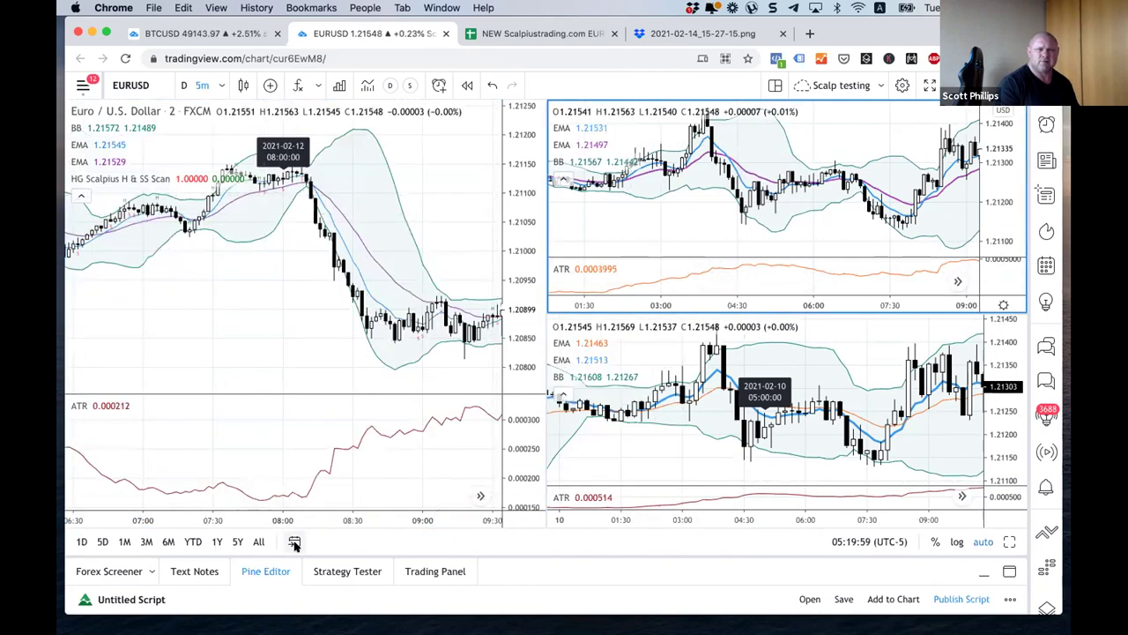